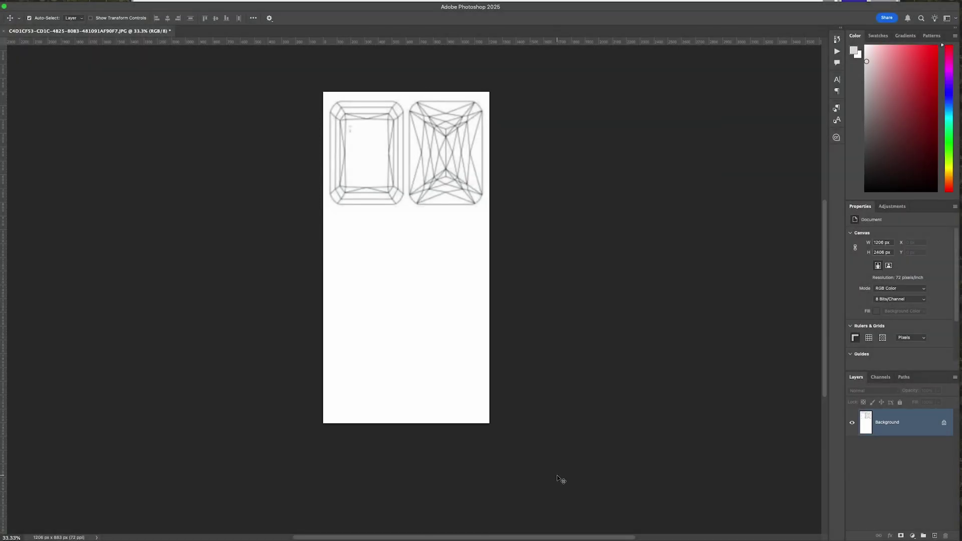
# Step: Redo the edits that add the rotated gem diagrams, and darken the lines by raising the black input in Levels
pyautogui.press('super+shift+z')
pyautogui.press('super+shift+z')
pyautogui.press('super+shift+z')
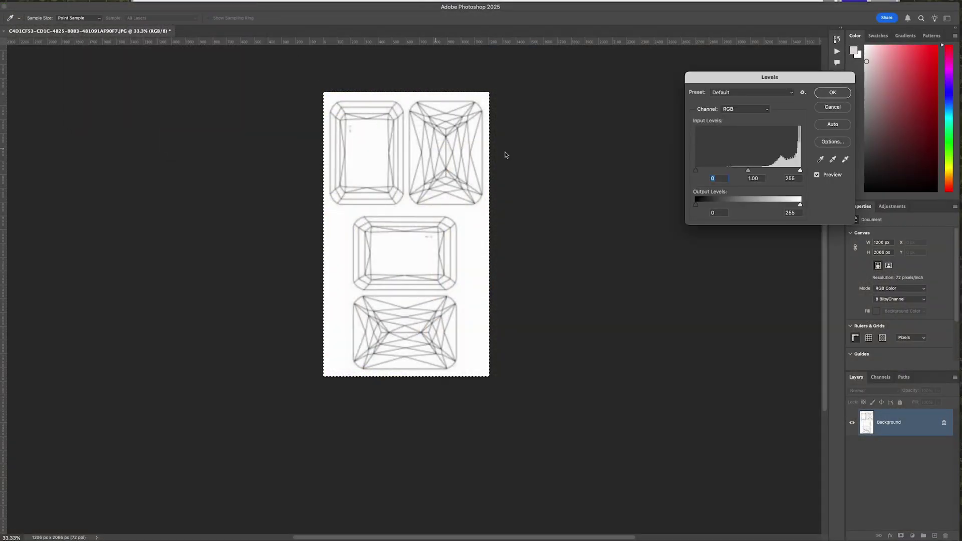
pyautogui.moveTo(696, 171)
pyautogui.mouseDown()
pyautogui.moveTo(757, 171)
pyautogui.moveTo(732, 171)
pyautogui.moveTo(742, 172)
pyautogui.mouseUp()
pyautogui.click(830, 97)
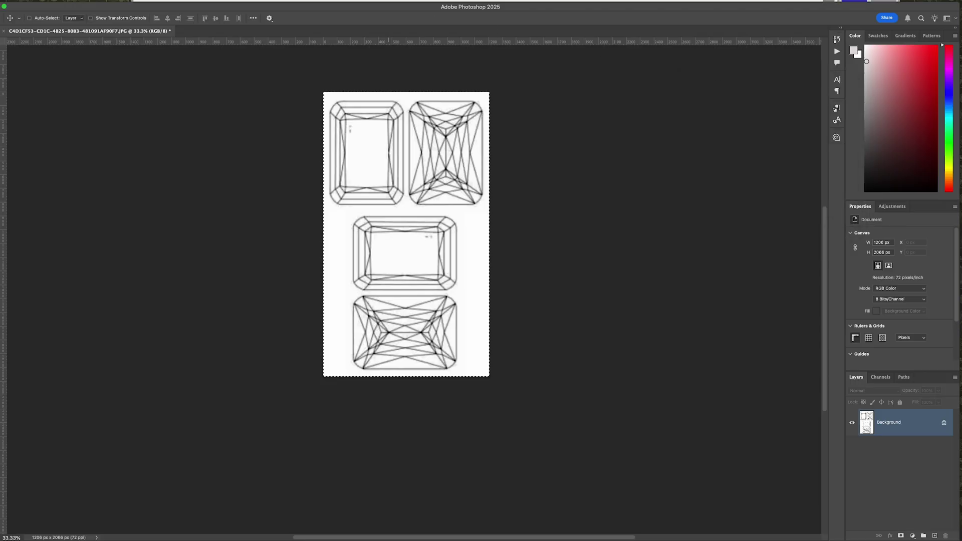
# Step: Lower the white input level of the image to 241 with Levels to brighten the background
pyautogui.click(80, 1)
pyautogui.moveTo(101, 1)
pyautogui.click(185, 1)
pyautogui.press('super+l')
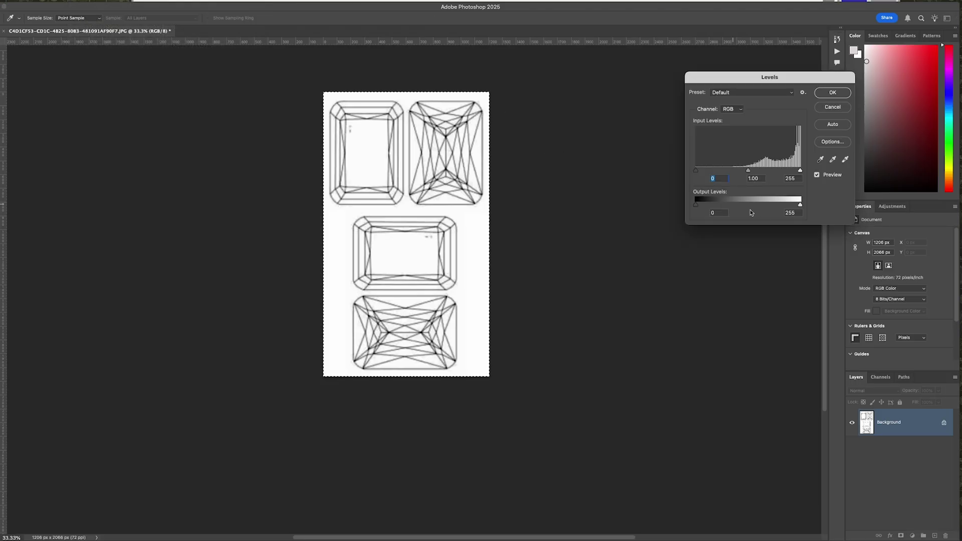
pyautogui.moveTo(800, 171)
pyautogui.mouseDown()
pyautogui.moveTo(785, 171)
pyautogui.moveTo(795, 170)
pyautogui.mouseUp()
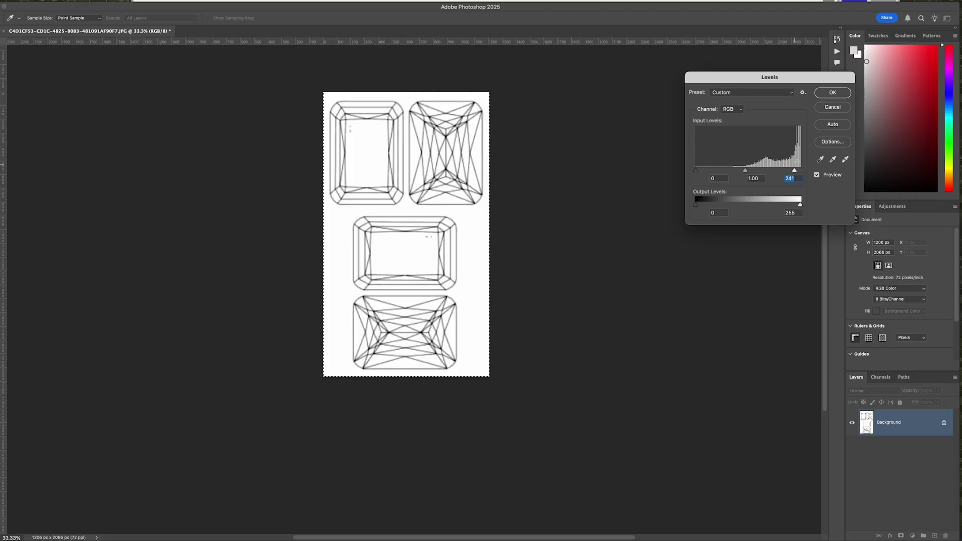
pyautogui.click(832, 92)
# Step: Apply the Sharpen filter to the gem diagrams
pyautogui.press('m')
pyautogui.click(168, 1)
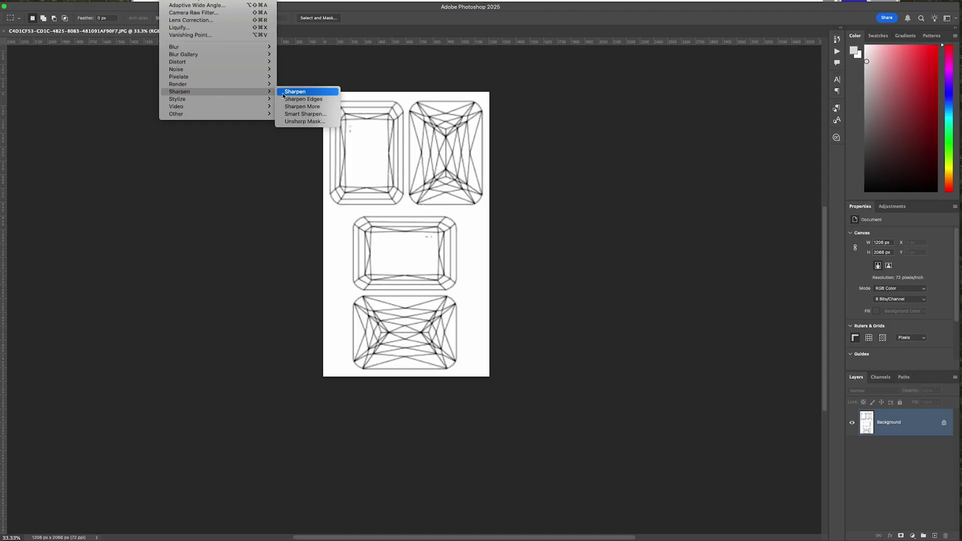
pyautogui.click(283, 94)
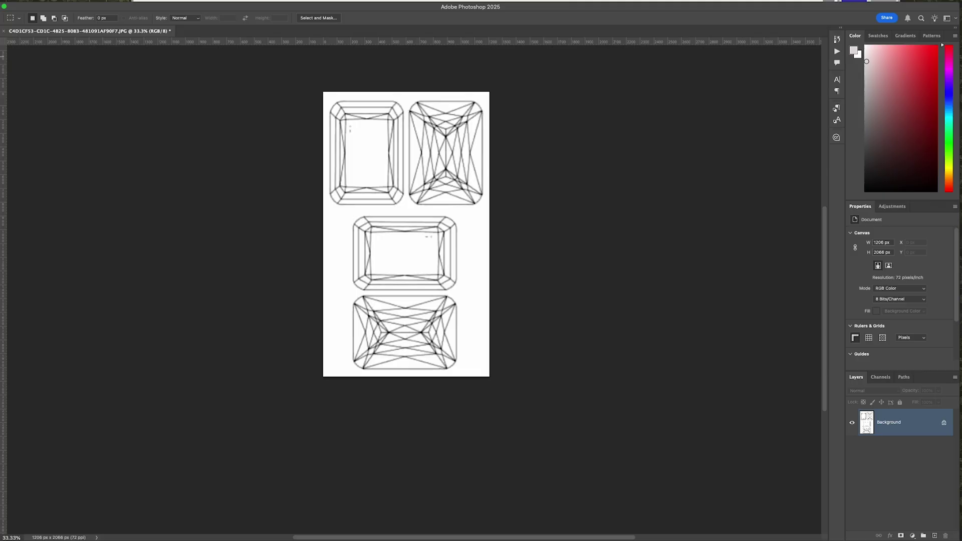
pyautogui.press('v')
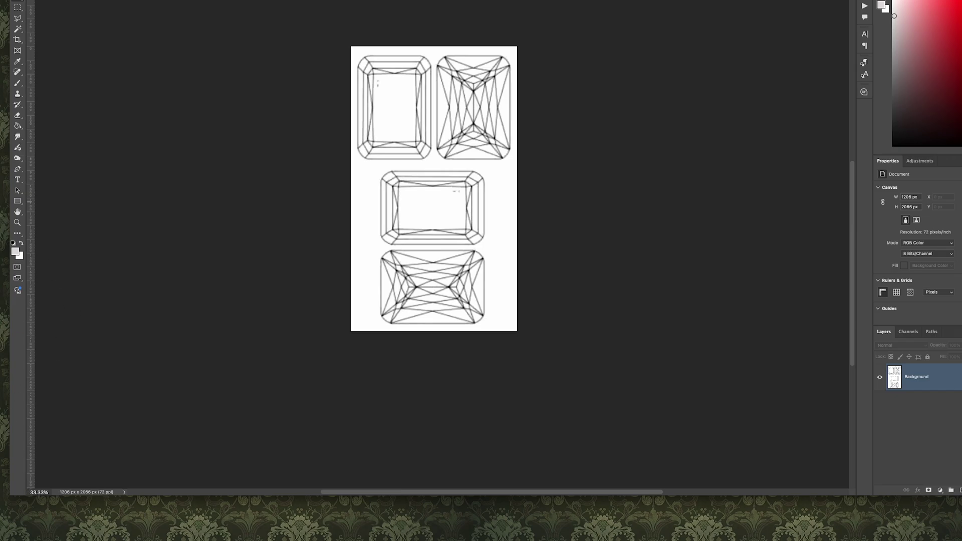
# Step: Narrow the Photoshop window to free desktop space, and switch to Gem Cut Studio
pyautogui.moveTo(10, 18); pyautogui.dragTo(413, 18)
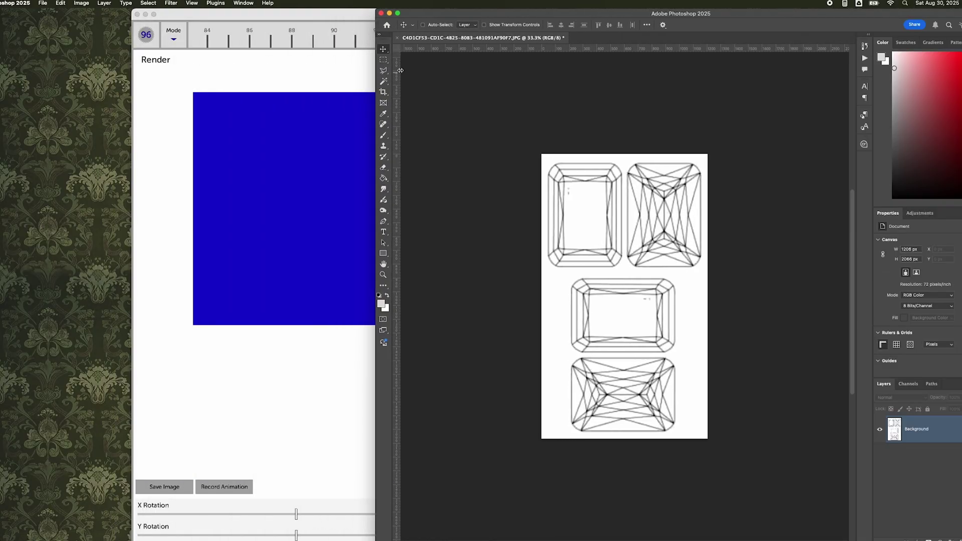
pyautogui.moveTo(414, 70); pyautogui.dragTo(749, 91)
pyautogui.click(457, 113)
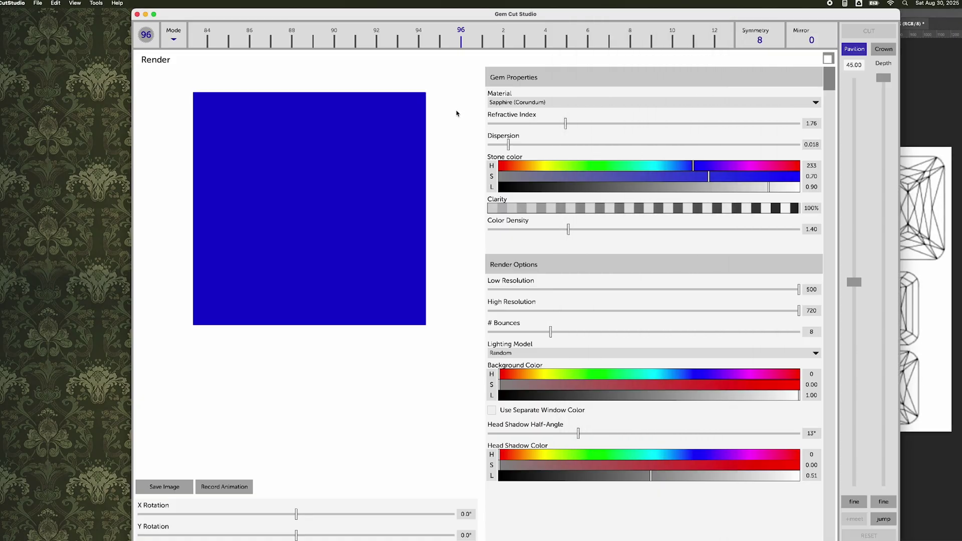
# Step: Restore the multi-pane layout from the maximized render view, and shrink the Gem Cut Studio window to fit beside the reference image
pyautogui.click(826, 58)
pyautogui.moveTo(715, 18); pyautogui.dragTo(551, 19)
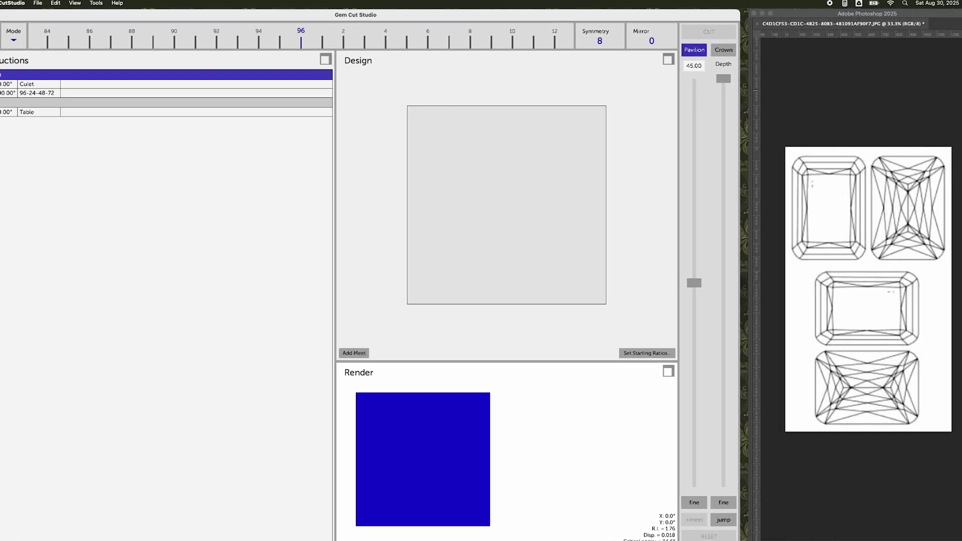
pyautogui.moveTo(739, 540); pyautogui.dragTo(661, 428)
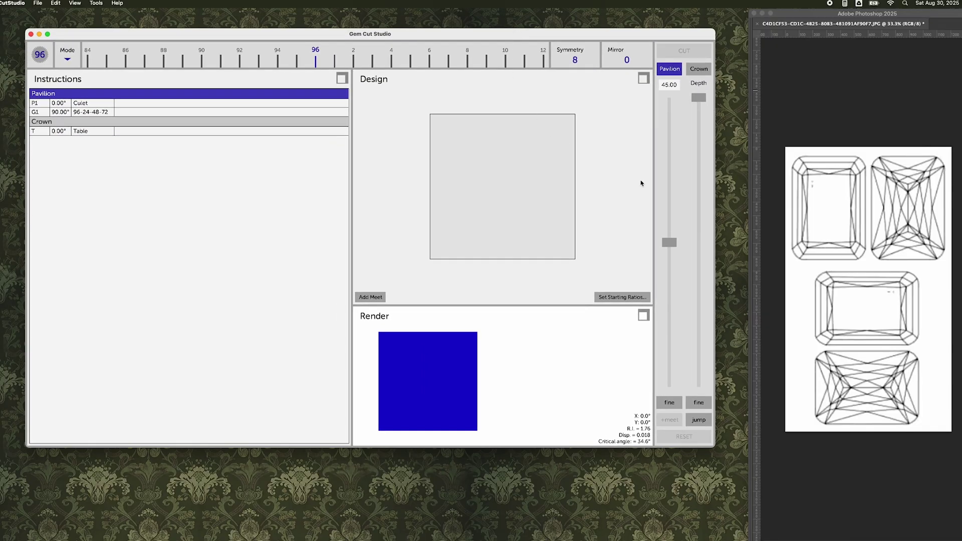
# Step: Switch to Photoshop and measure the portrait crown diagram's outline with a rectangular marquee of about 534 × 759 px
pyautogui.scroll(-1, 579, 192)
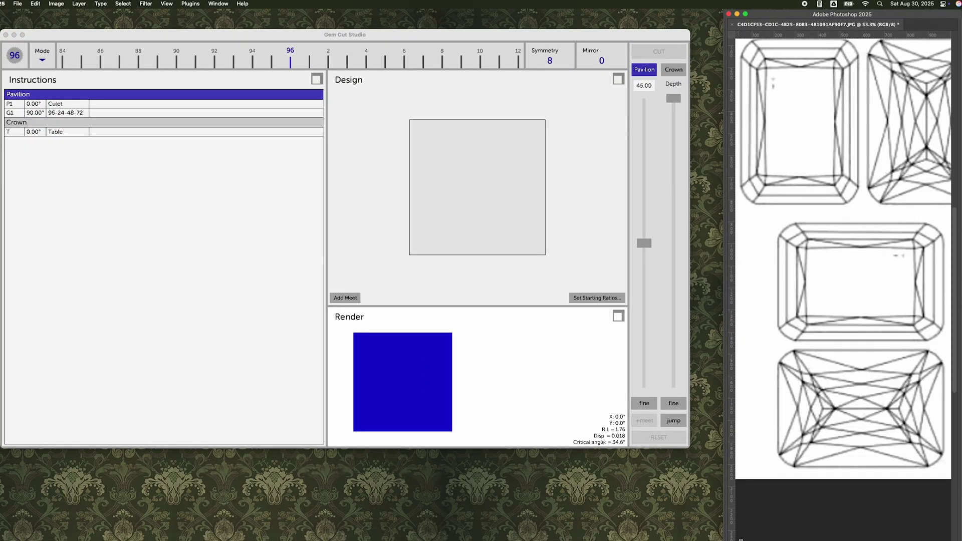
pyautogui.keyDown('alt'); pyautogui.scroll(-2, 844, 285); pyautogui.keyUp('alt')
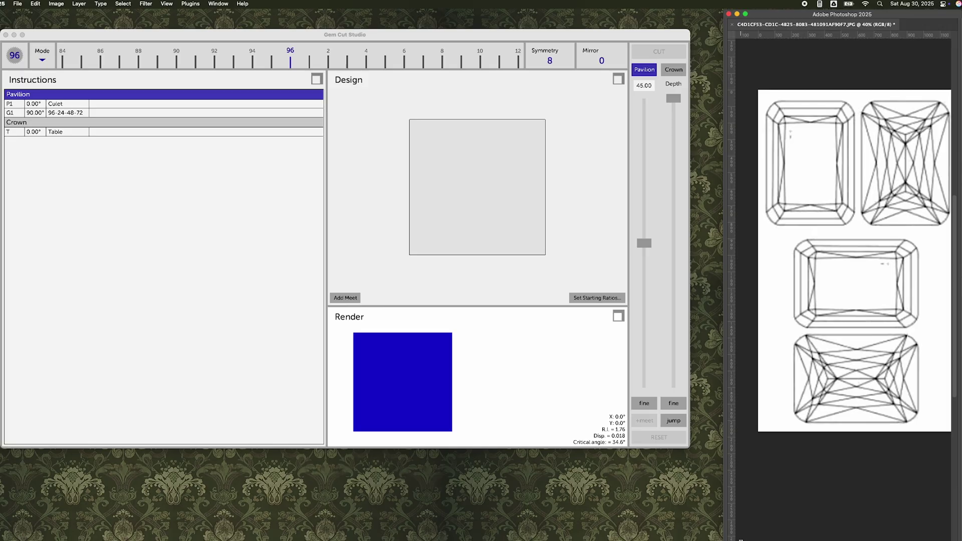
pyautogui.hscroll(5, 808, 466)
pyautogui.hscroll(-7, 808, 467)
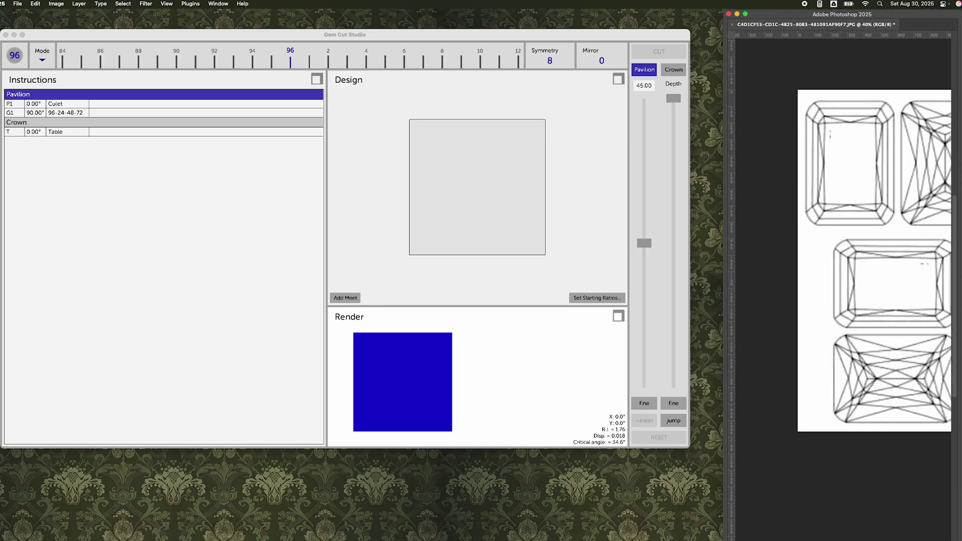
pyautogui.press('Tab')
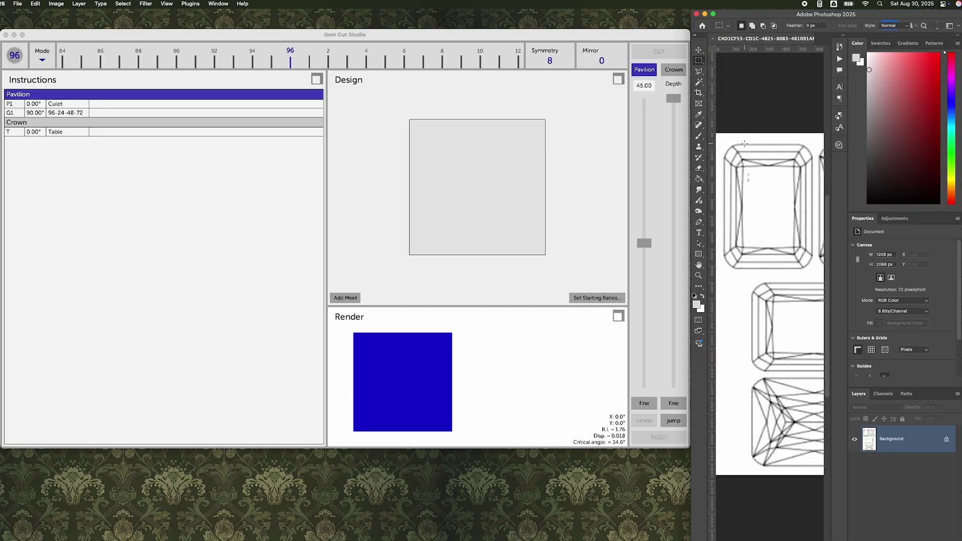
pyautogui.moveTo(745, 145); pyautogui.dragTo(812, 269)
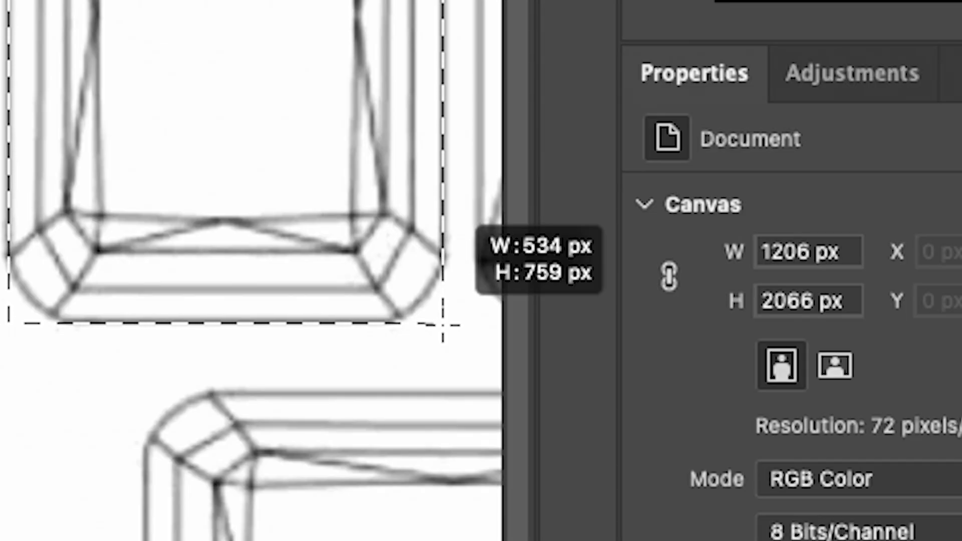
pyautogui.moveTo(443, 325); pyautogui.dragTo(443, 325)
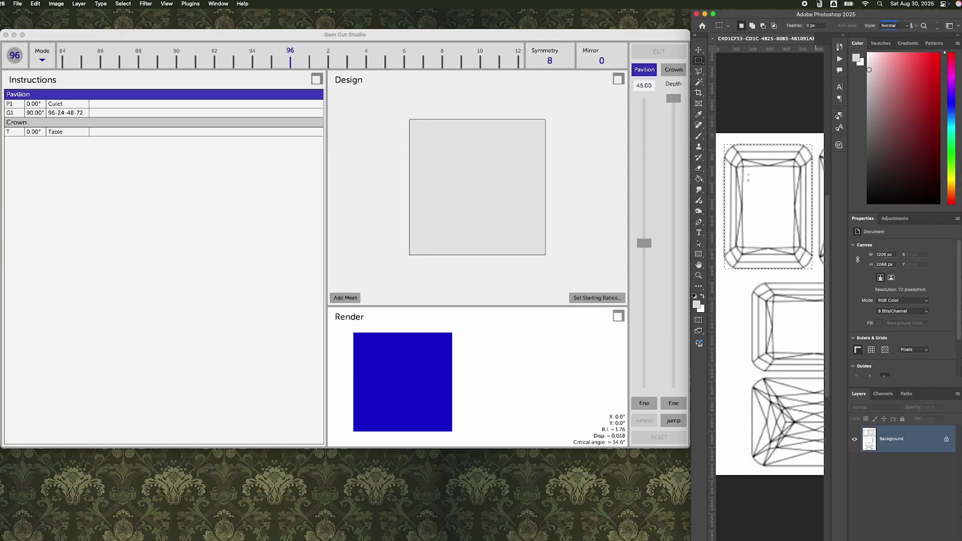
# Step: Calculate the outline's length-to-width ratio by dividing 759 by 534 in the calculator
pyautogui.click(819, 3)
pyautogui.write('759')
pyautogui.press('/')
pyautogui.write('534')
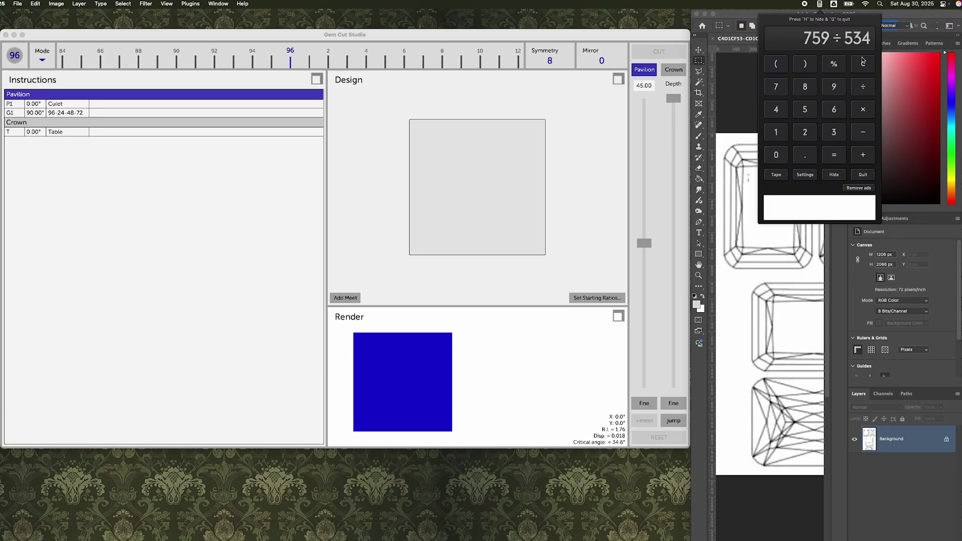
pyautogui.press('Return')
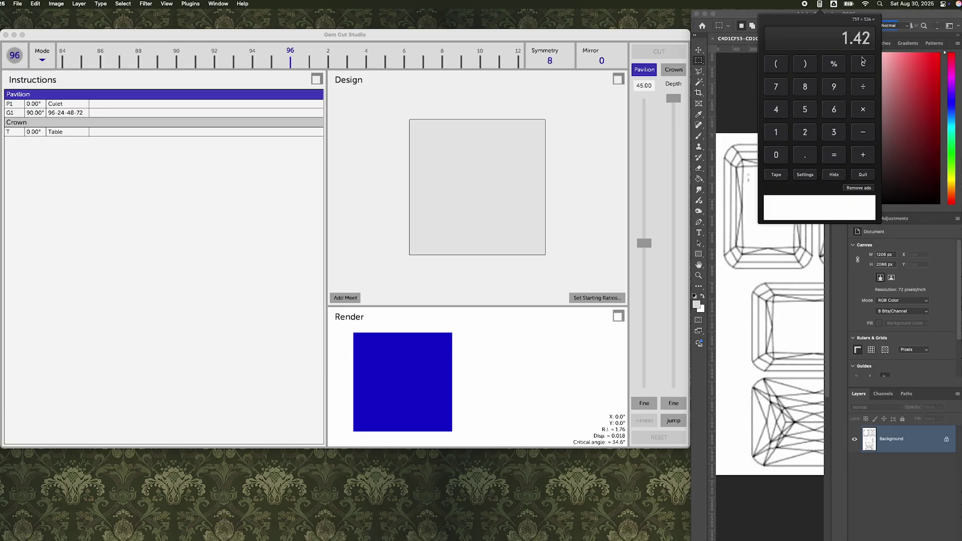
# Step: Switch to Gem Cut Studio and set the starting ratios to width 5.34, length 7.00 and height 7
pyautogui.click(594, 263)
pyautogui.click(596, 298)
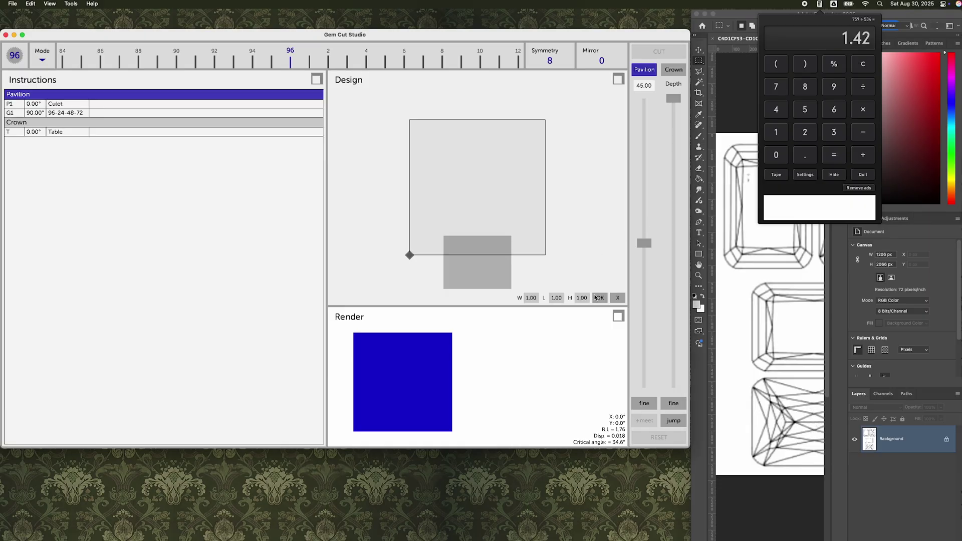
pyautogui.click(557, 298)
pyautogui.write('7')
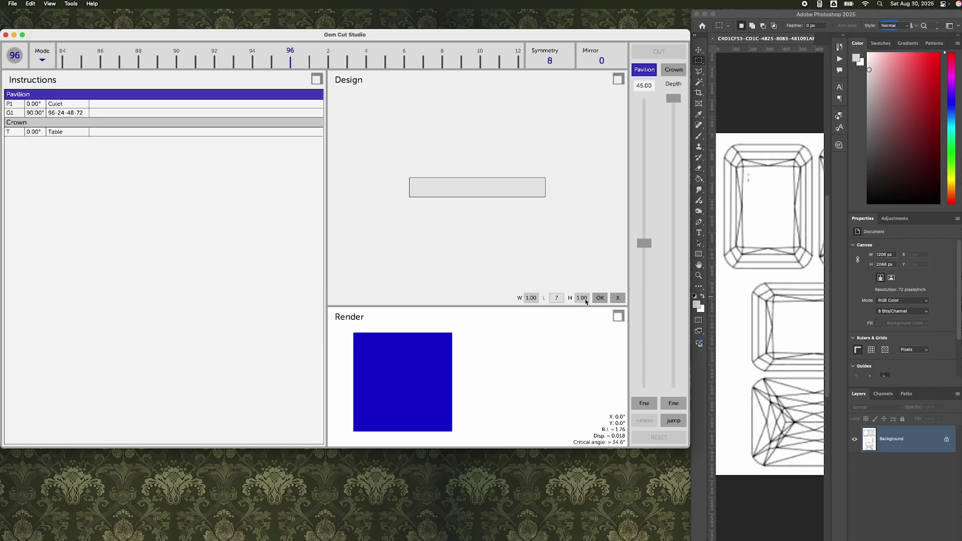
pyautogui.click(528, 299)
pyautogui.write('5.34')
pyautogui.click(584, 299)
pyautogui.press('BackSpace')
pyautogui.write('7')
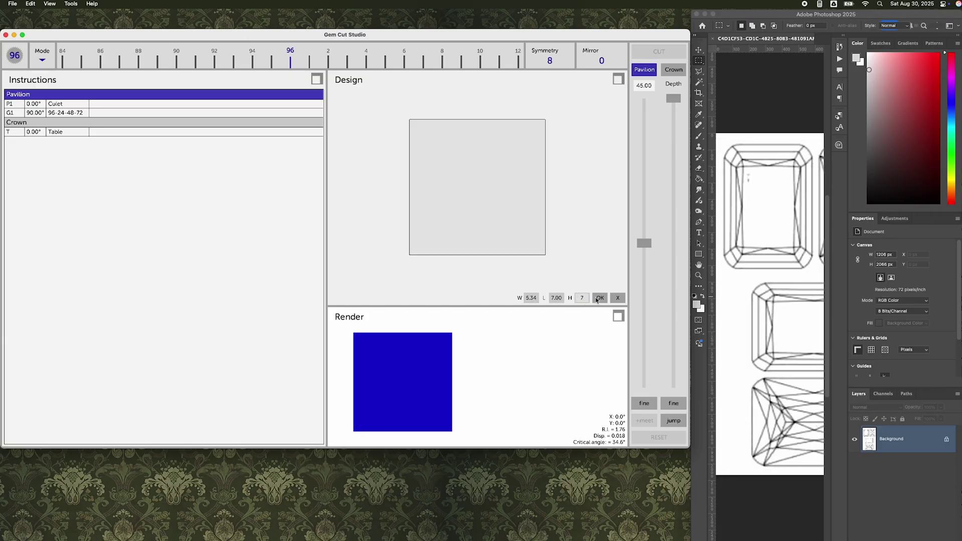
pyautogui.click(599, 299)
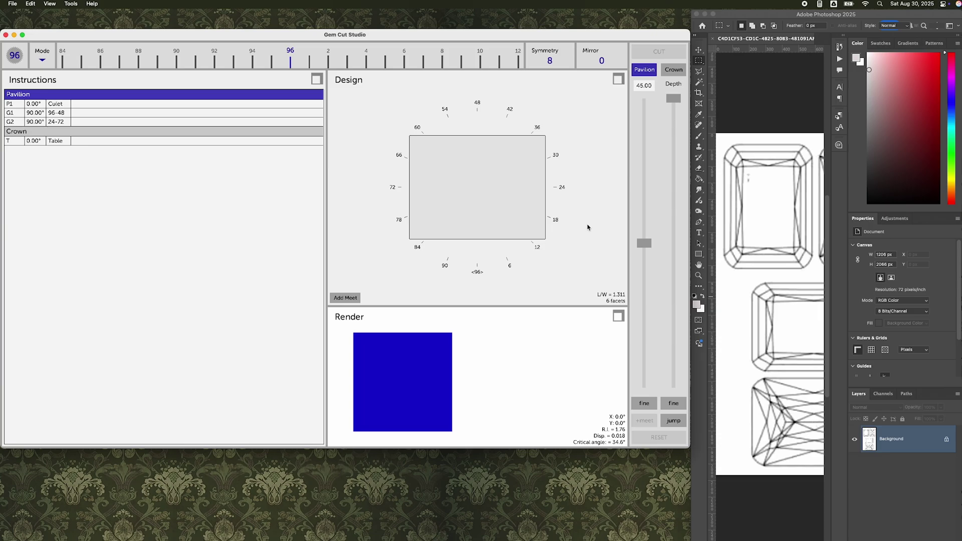
# Step: Rotate the design view to portrait orientation, and launch Red Lines Tools
pyautogui.click(497, 166)
pyautogui.moveTo(554, 170); pyautogui.dragTo(572, 183)
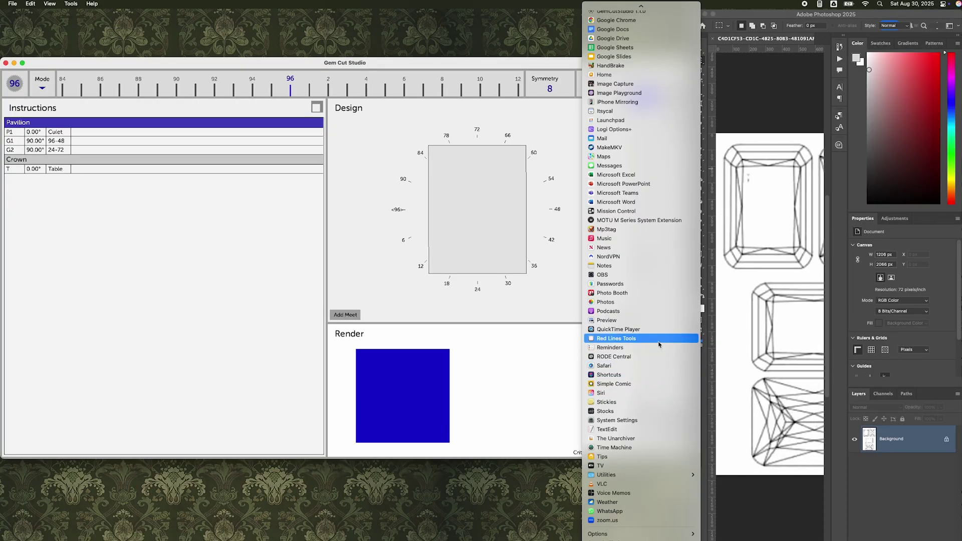
pyautogui.click(657, 343)
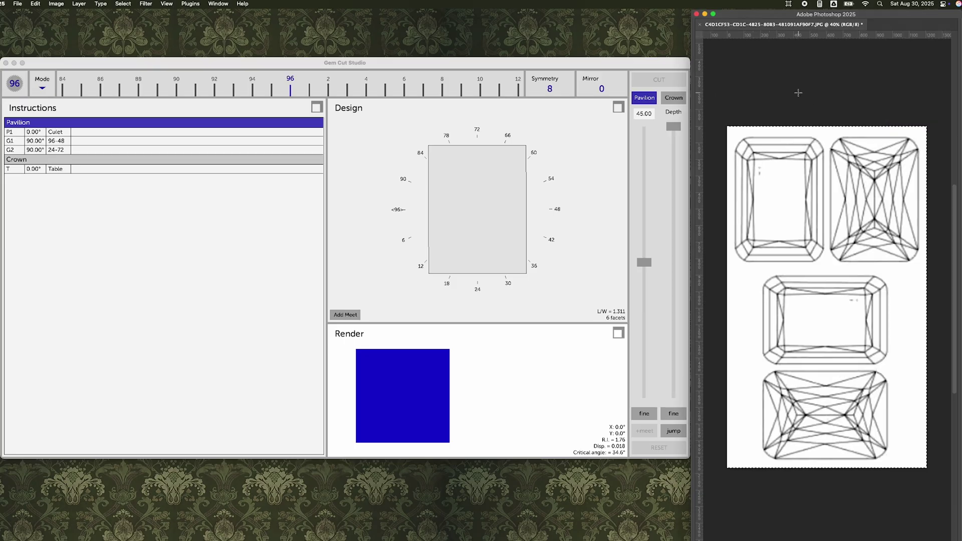
# Step: Add horizontal guide lines along the upper and lower edges of the portrait gem diagrams
pyautogui.click(788, 4)
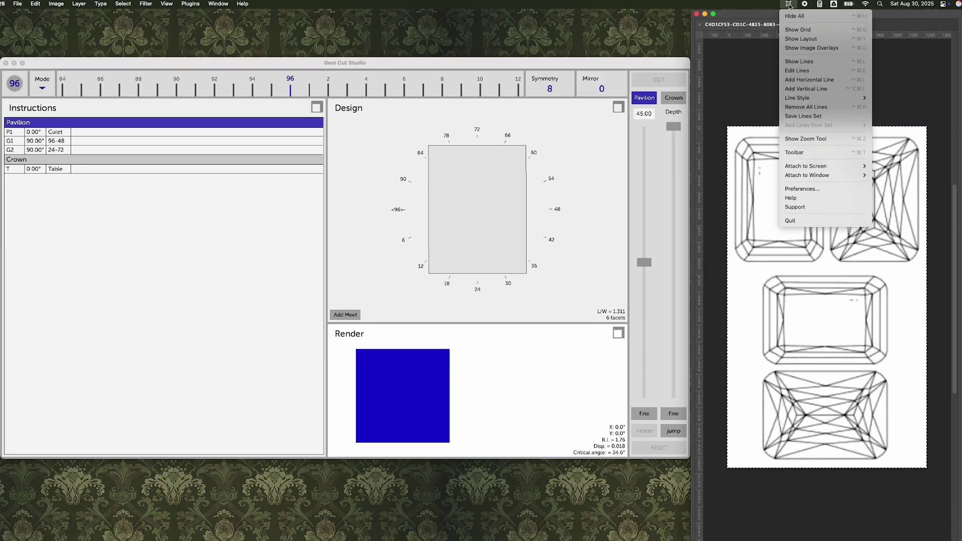
pyautogui.click(813, 80)
pyautogui.click(791, 137)
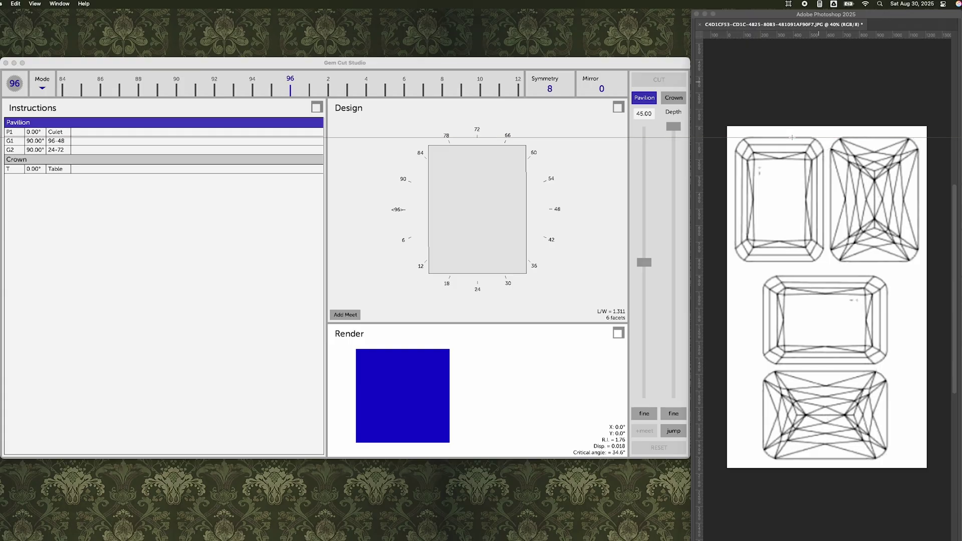
pyautogui.keyDown('alt'); pyautogui.moveTo(791, 137); pyautogui.dragTo(795, 267); pyautogui.keyUp('alt')
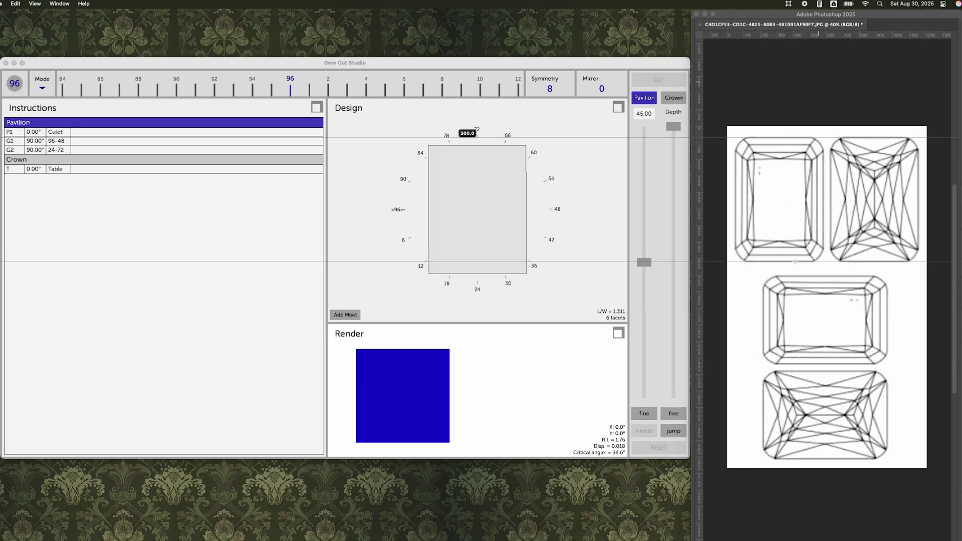
pyautogui.click(795, 261)
# Step: Add horizontal guide lines along the upper and lower edges of the landscape crown and pavilion diagrams
pyautogui.click(822, 276)
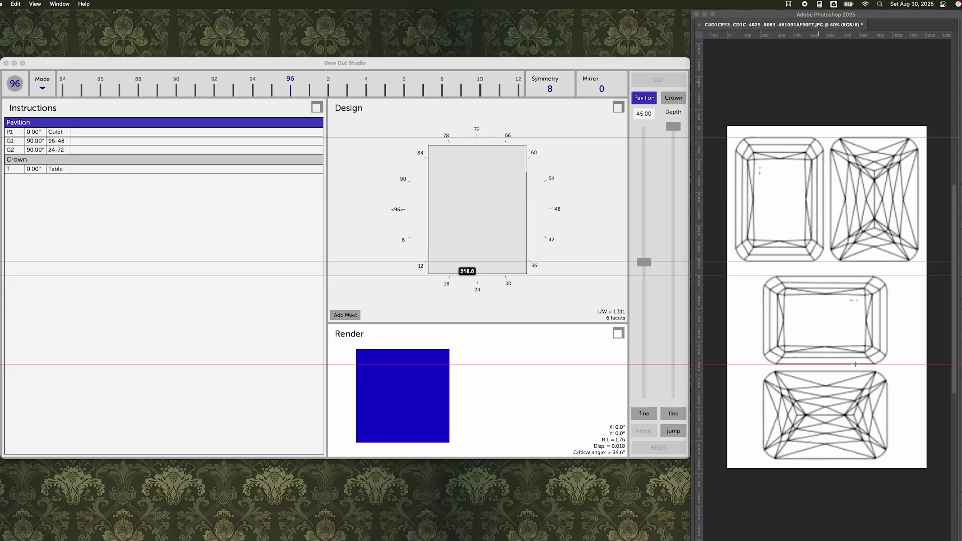
pyautogui.click(860, 371)
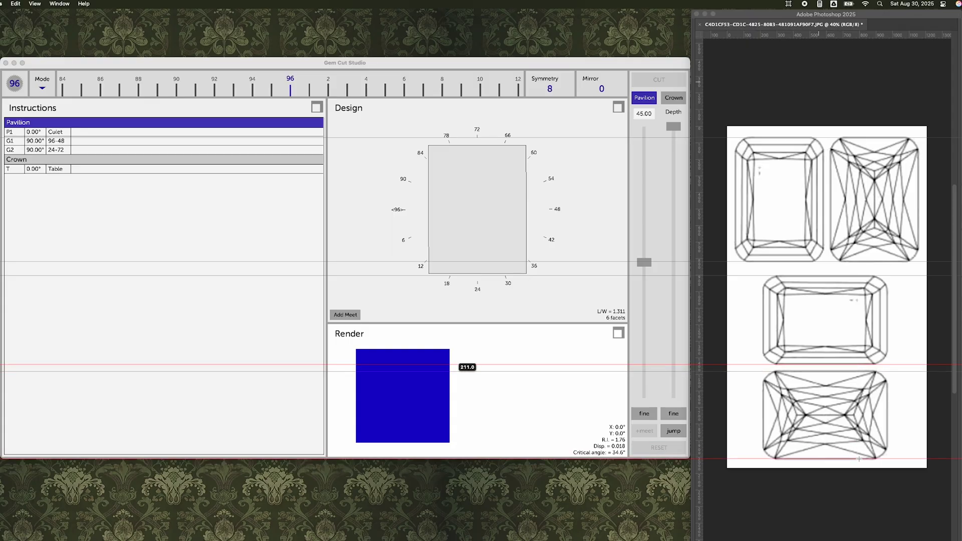
pyautogui.click(859, 459)
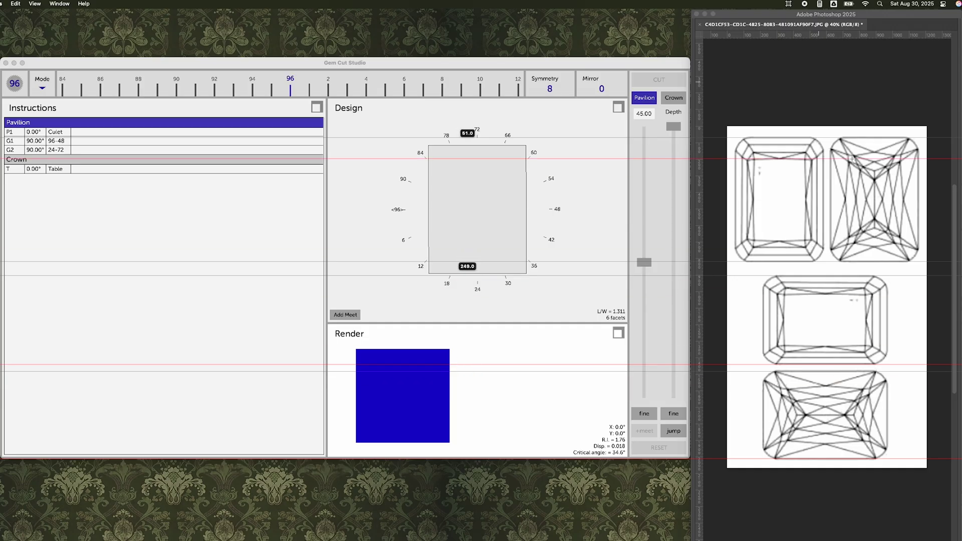
# Step: Add horizontal guide lines through the corner and inner facet junctions of the portrait crown diagram
pyautogui.click(852, 160)
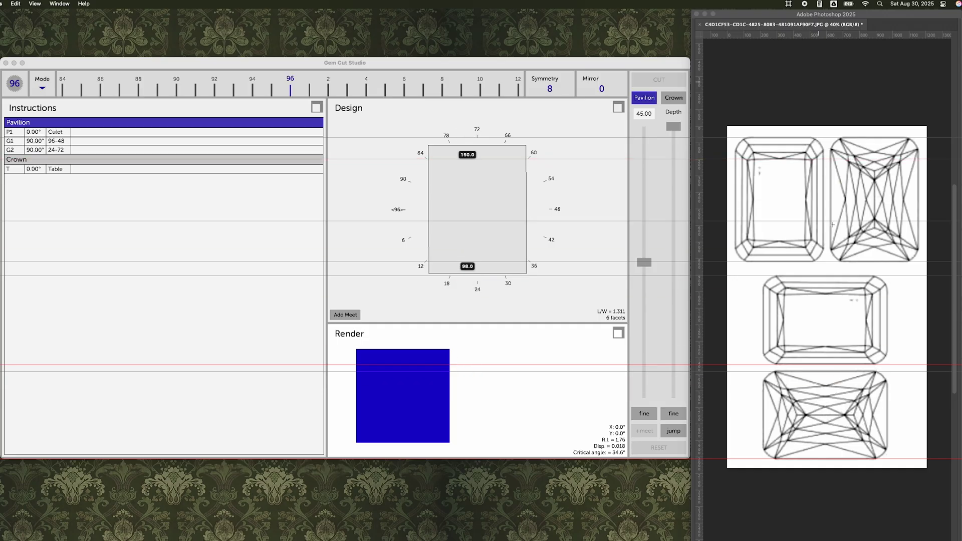
pyautogui.click(830, 241)
pyautogui.click(827, 256)
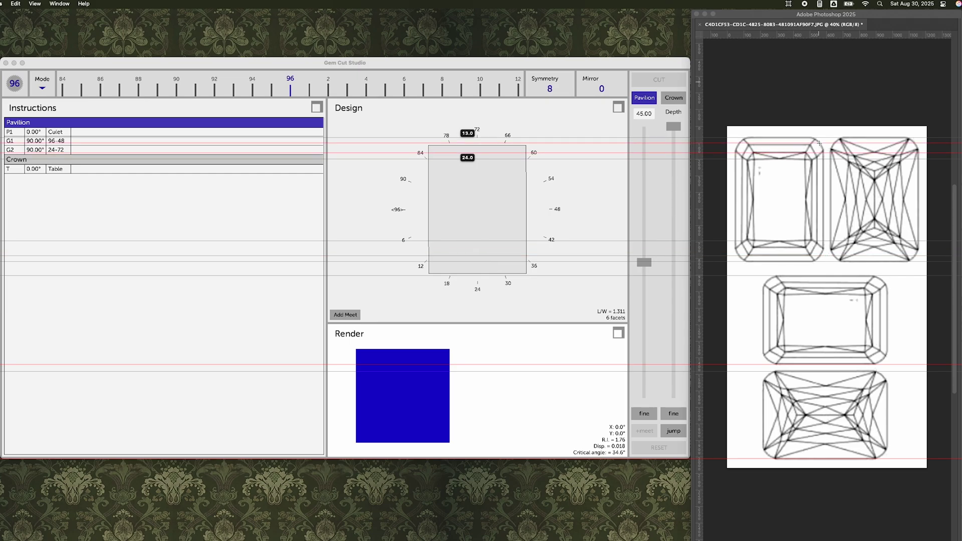
pyautogui.click(820, 145)
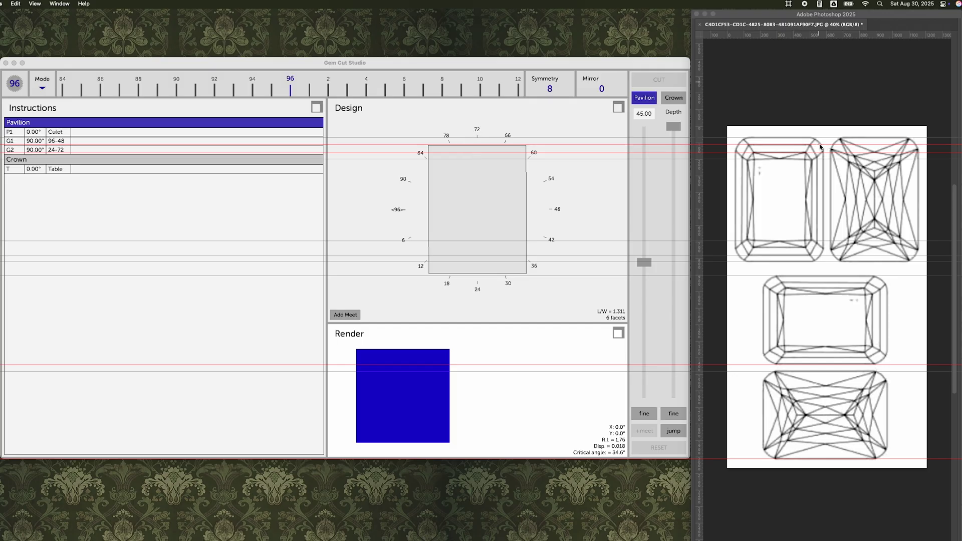
# Step: Move and resize the design window so the gem outline spans the reference guide lines
pyautogui.moveTo(538, 65); pyautogui.dragTo(539, 57)
pyautogui.moveTo(689, 450); pyautogui.dragTo(693, 470)
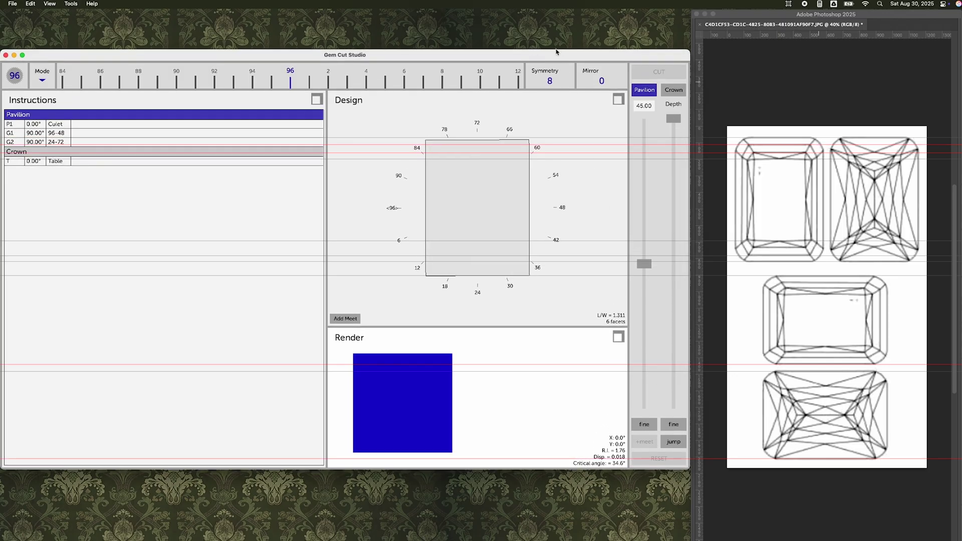
pyautogui.moveTo(555, 49); pyautogui.dragTo(555, 47)
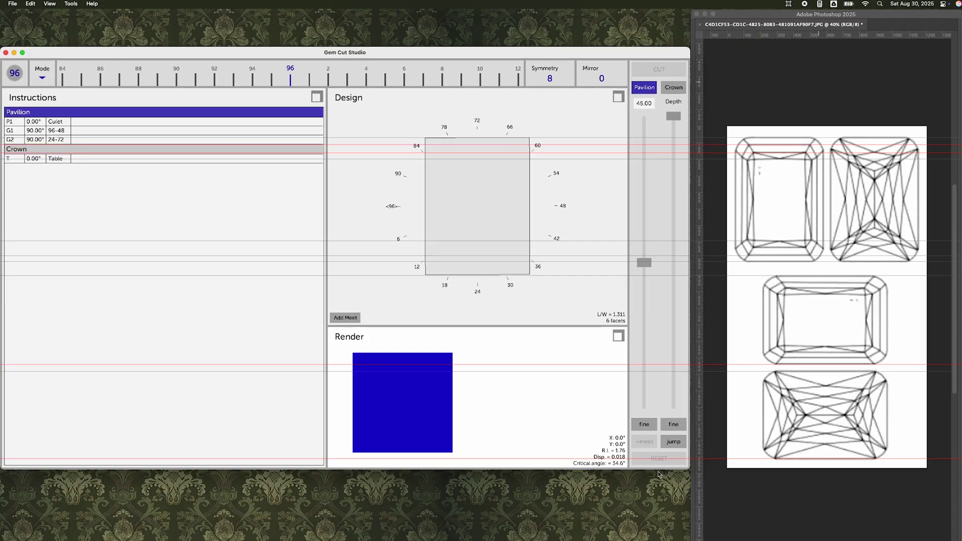
pyautogui.moveTo(659, 472); pyautogui.dragTo(660, 475)
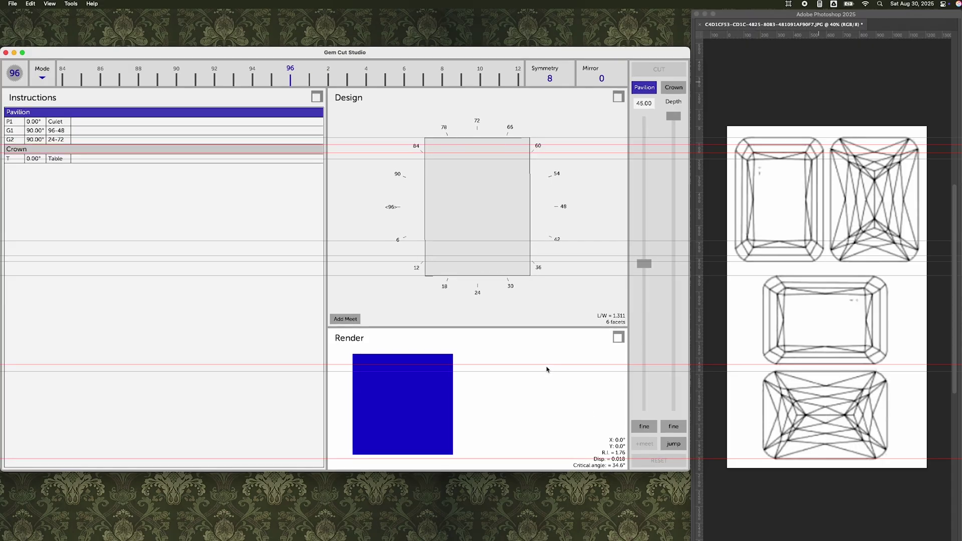
# Step: Cut a 40° pavilion tier with symmetry 2 and mirror 0 at indexes 24-72, along the outline's short edges
pyautogui.click(642, 103)
pyautogui.write('40')
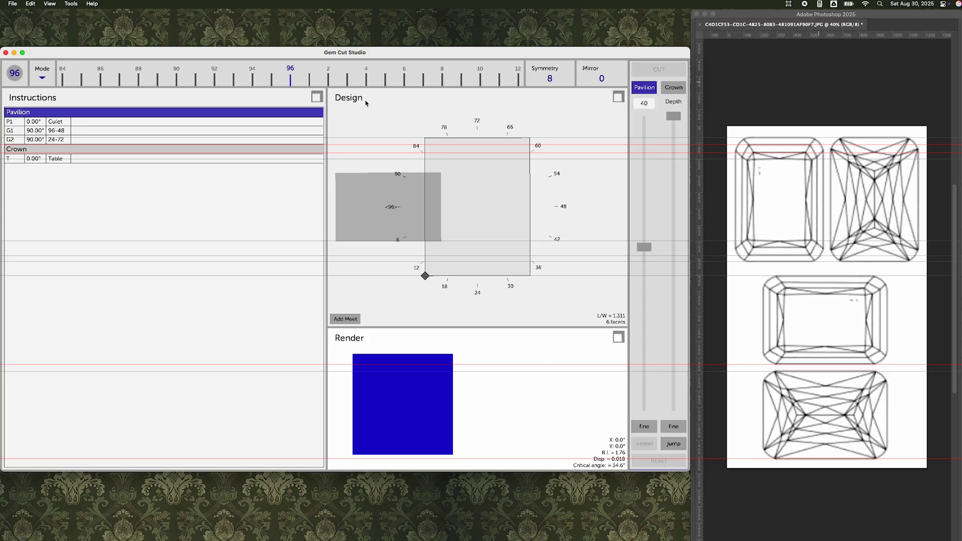
pyautogui.click(549, 78)
pyautogui.write('5')
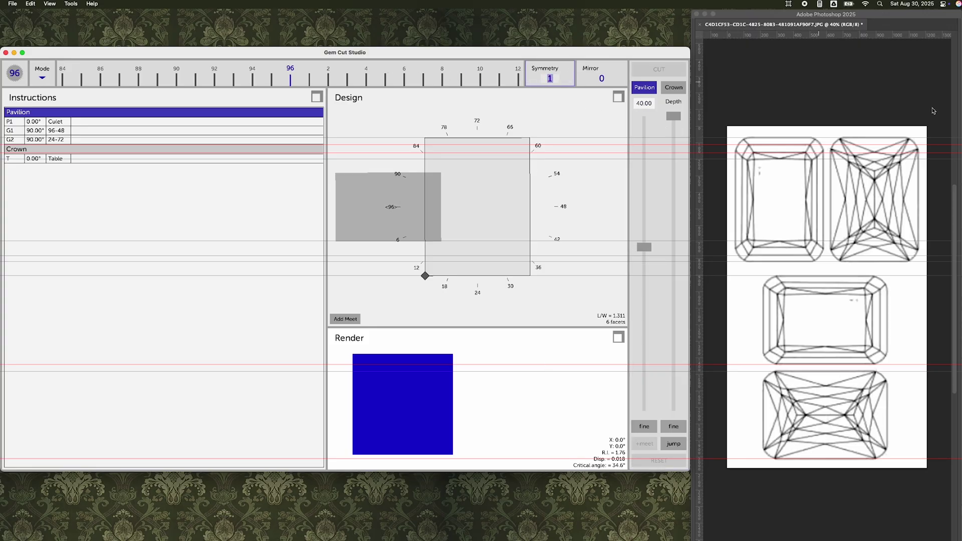
pyautogui.write('52')
pyautogui.moveTo(674, 116); pyautogui.dragTo(651, 252)
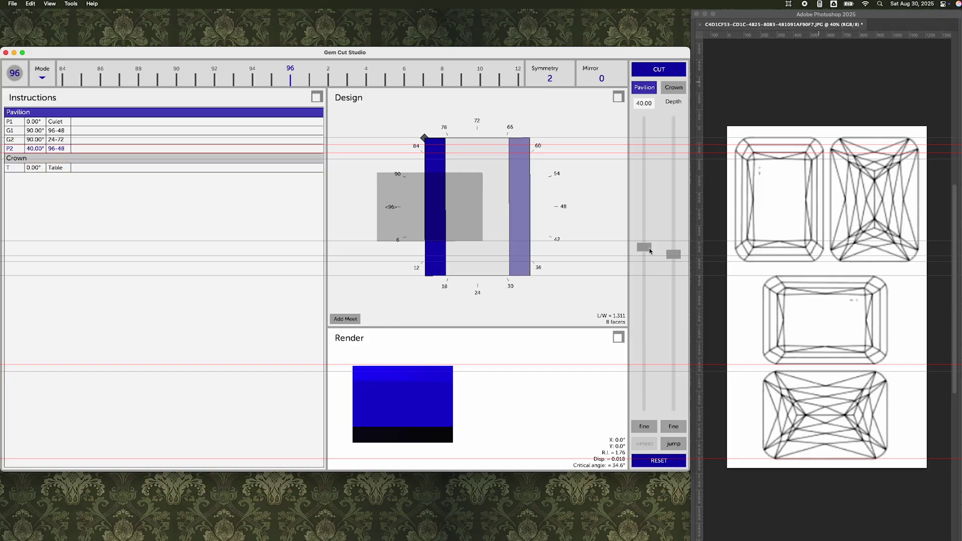
pyautogui.click(295, 74)
pyautogui.click(530, 274)
pyautogui.moveTo(674, 254); pyautogui.dragTo(683, 214)
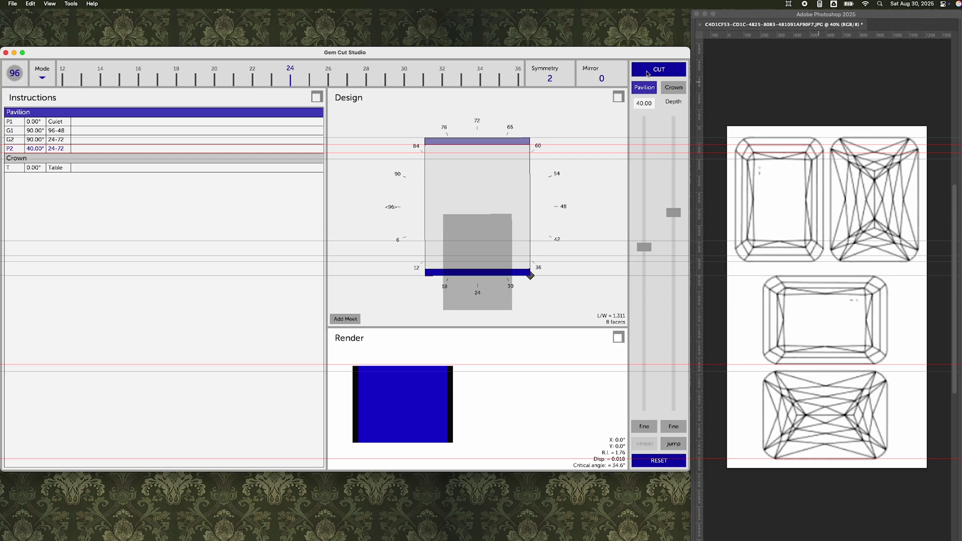
pyautogui.click(647, 73)
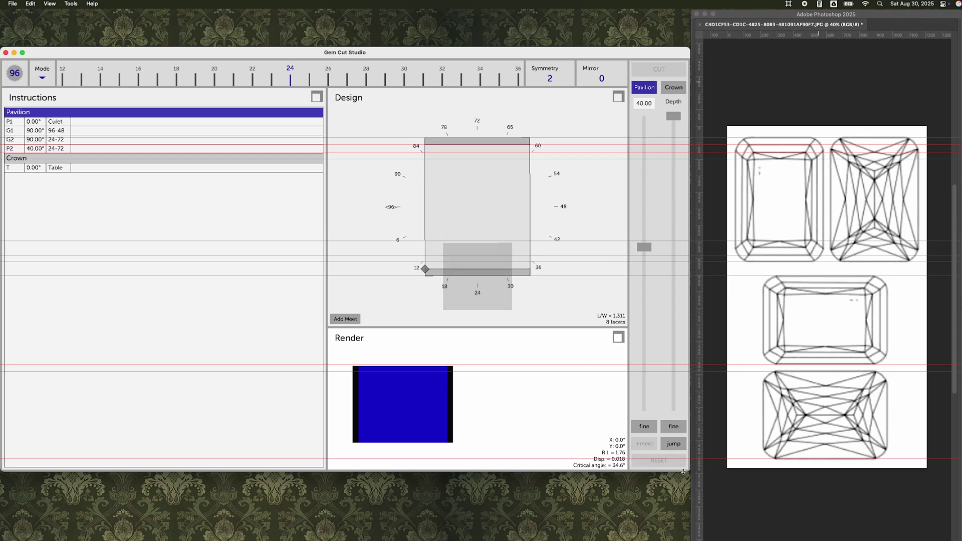
# Step: Resize the window to fit the outline to the portrait crown diagram's edge guides, and recut the 40° tier to the outer facet guides
pyautogui.moveTo(674, 471); pyautogui.dragTo(675, 439)
pyautogui.moveTo(542, 50); pyautogui.dragTo(543, 54)
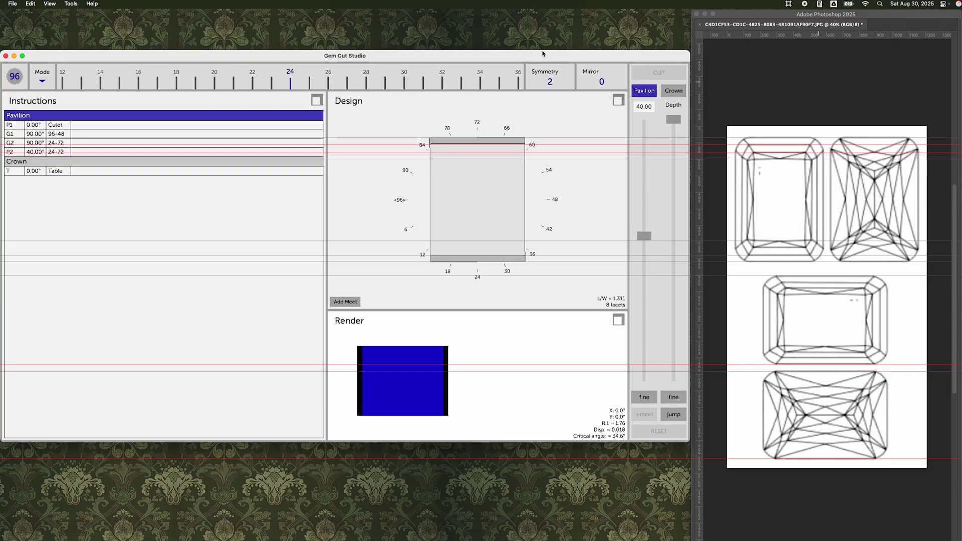
pyautogui.click(458, 259)
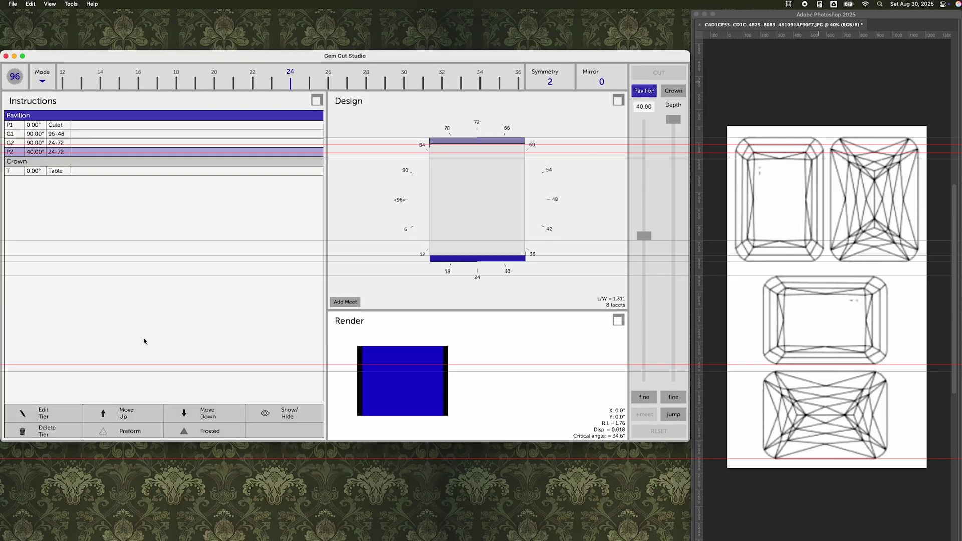
pyautogui.click(32, 419)
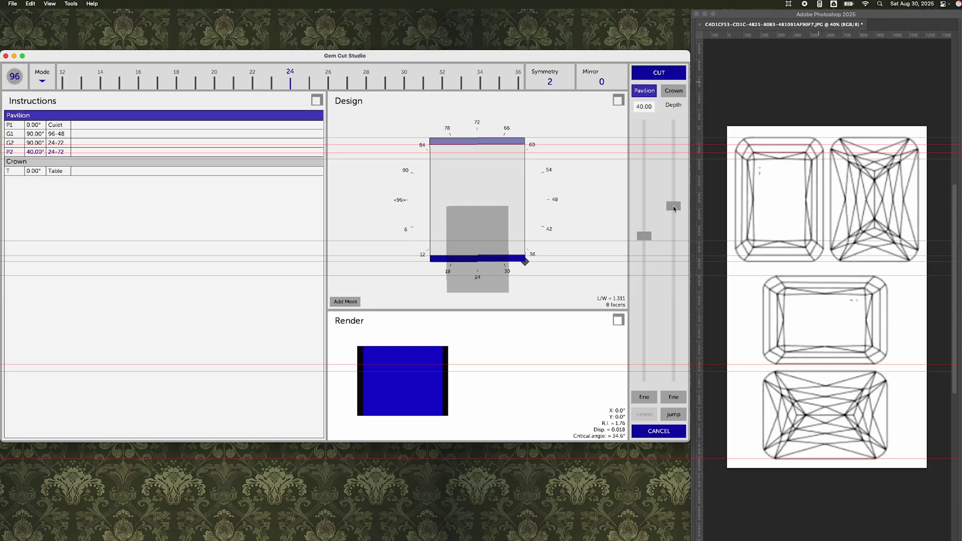
pyautogui.click(651, 73)
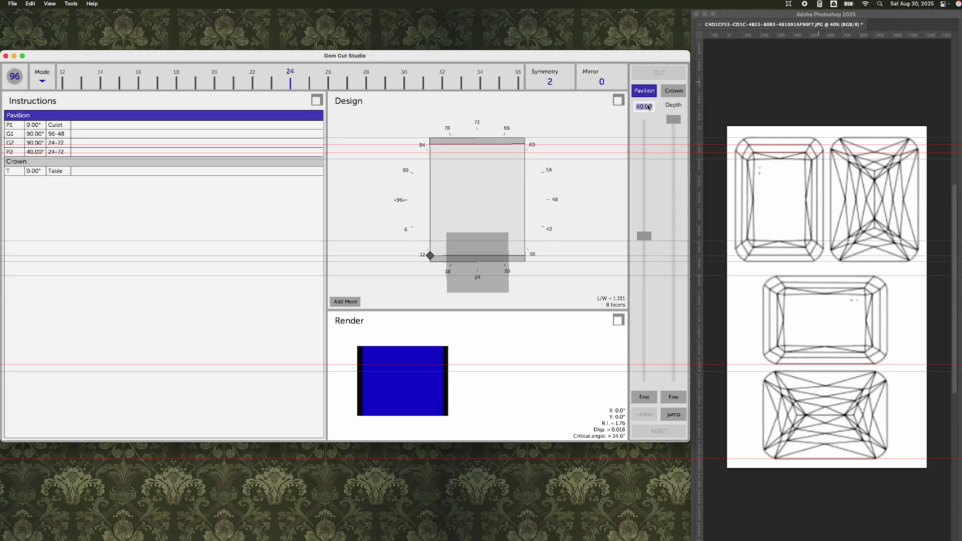
# Step: Add a horizontal guide line at the lower middle facet line of the portrait crown diagram, and cut a 30° tier at indexes 24-72
pyautogui.write('30')
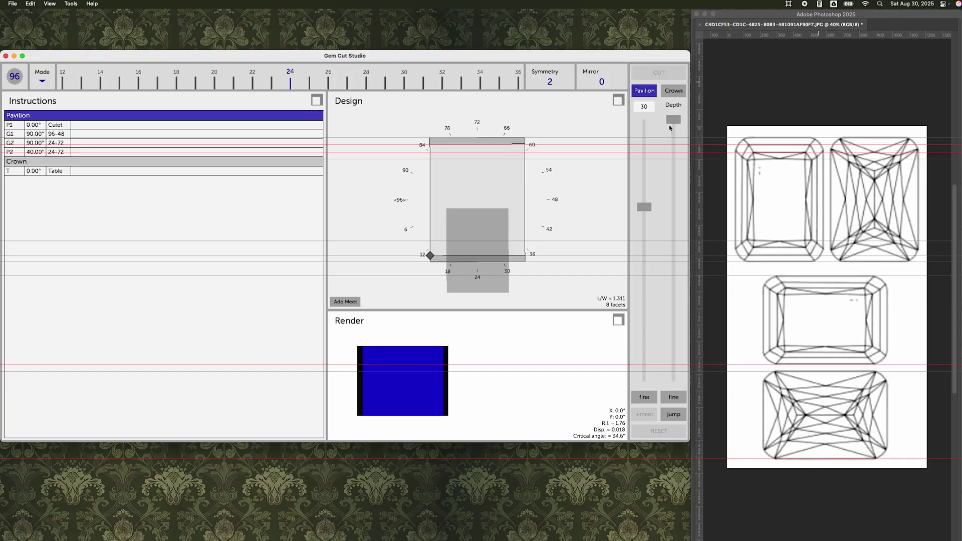
pyautogui.press('Return')
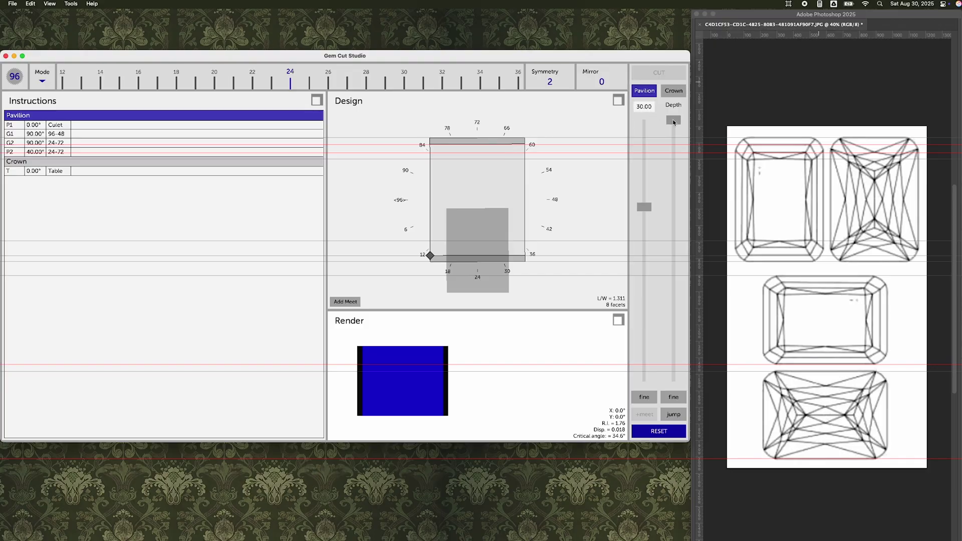
pyautogui.click(790, 3)
pyautogui.click(805, 80)
pyautogui.click(782, 248)
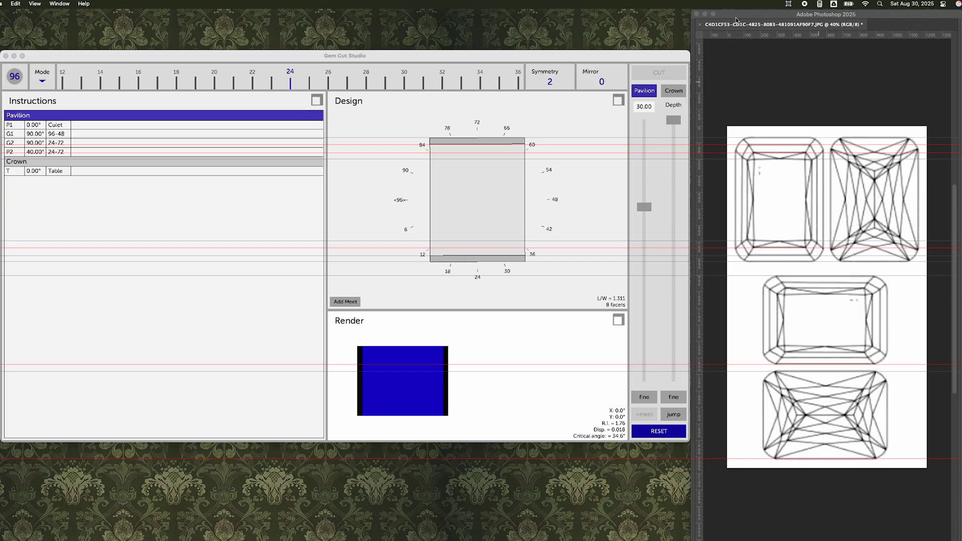
pyautogui.moveTo(675, 121); pyautogui.dragTo(681, 212)
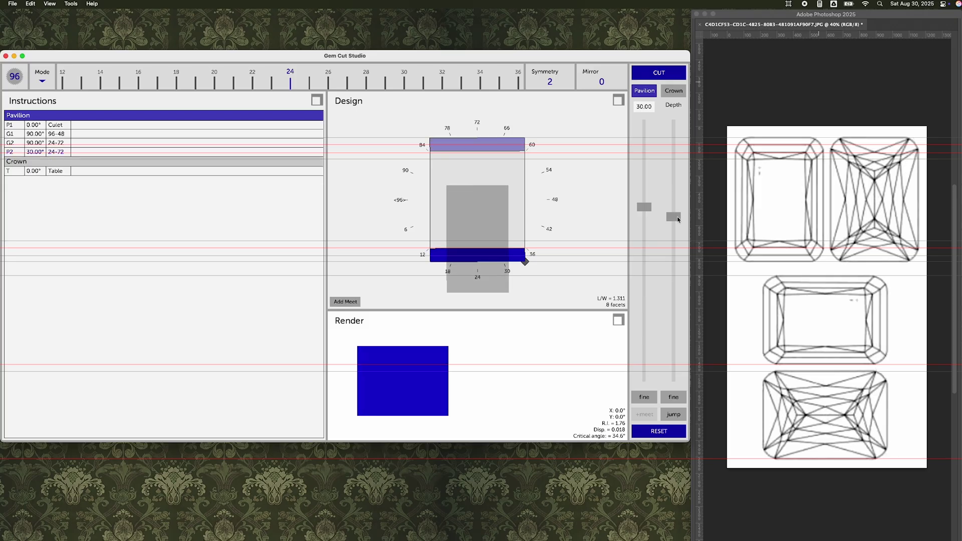
pyautogui.click(656, 72)
# Step: Cut a 20° tier at indexes 24-72, deep enough to reach the innermost guide lines of the portrait crown diagram
pyautogui.click(646, 107)
pyautogui.write('20')
pyautogui.press('Return')
pyautogui.moveTo(683, 121); pyautogui.dragTo(659, 231)
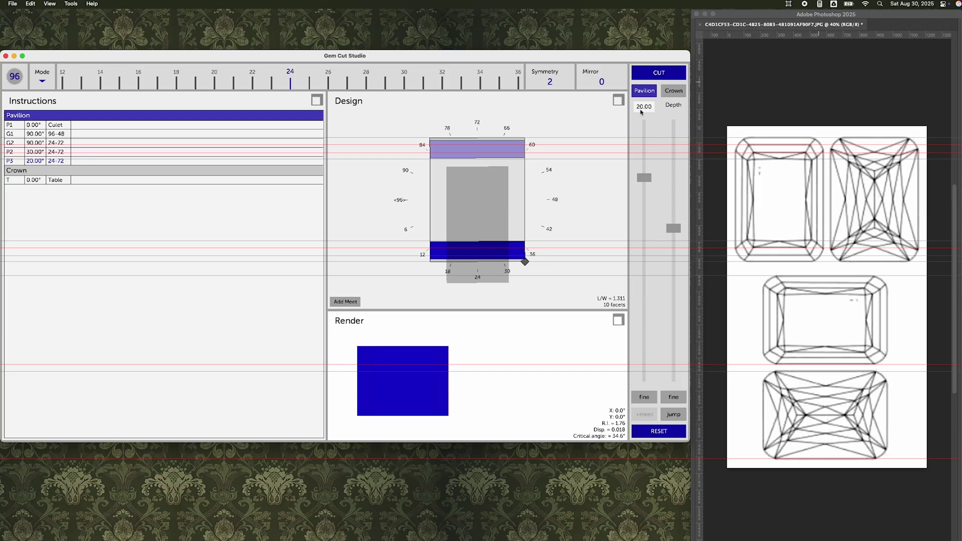
pyautogui.click(650, 75)
# Step: Edit the 30° tier at 24-72 and deepen its cut to the middle guide lines
pyautogui.click(490, 260)
pyautogui.click(55, 417)
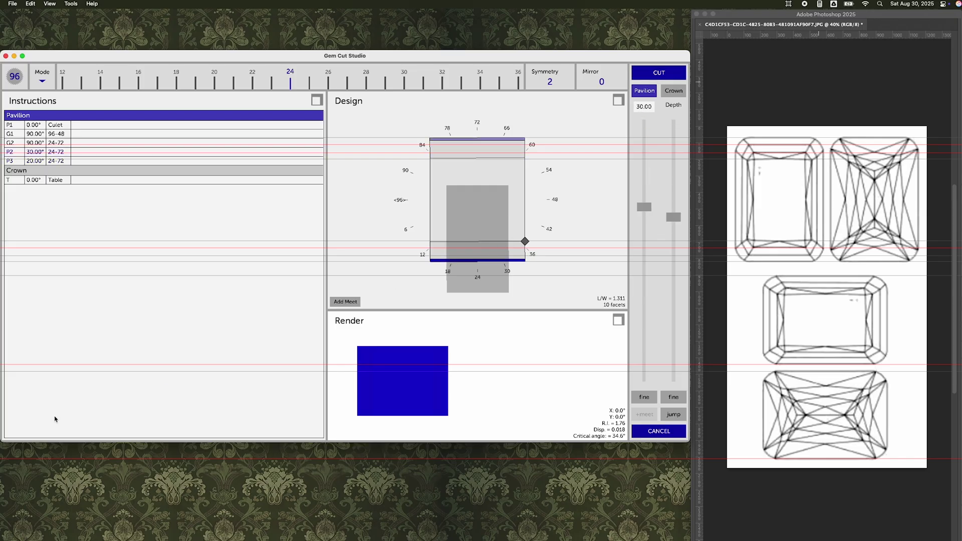
pyautogui.moveTo(670, 215); pyautogui.dragTo(672, 222)
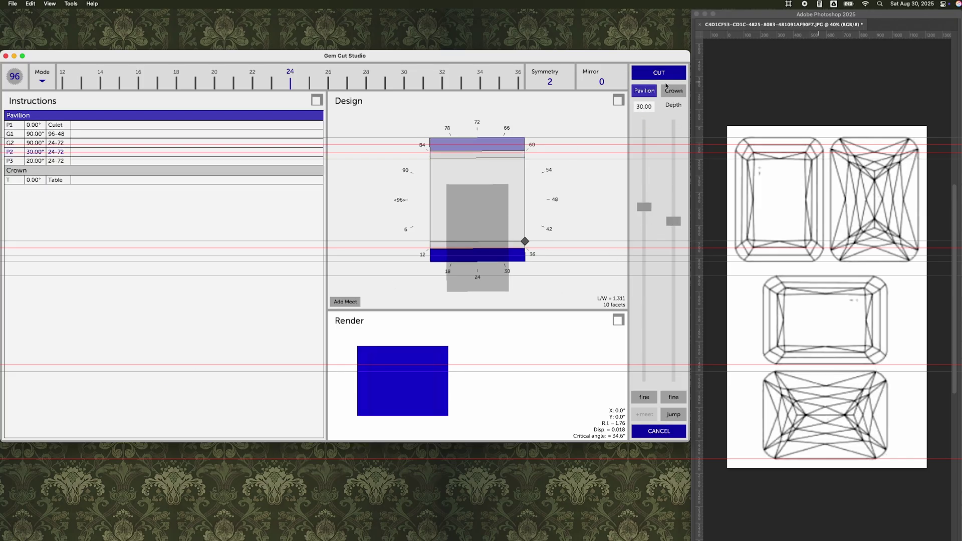
pyautogui.click(664, 76)
# Step: Cut a 40° tier at indexes 24-72, deep enough to reach the outer facet guide lines
pyautogui.click(643, 105)
pyautogui.write('40')
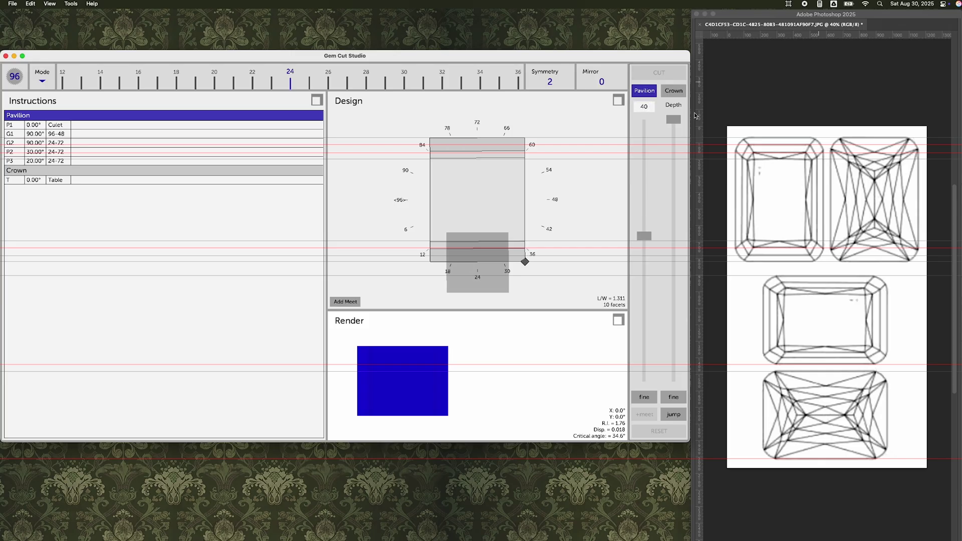
pyautogui.moveTo(674, 120); pyautogui.dragTo(669, 219)
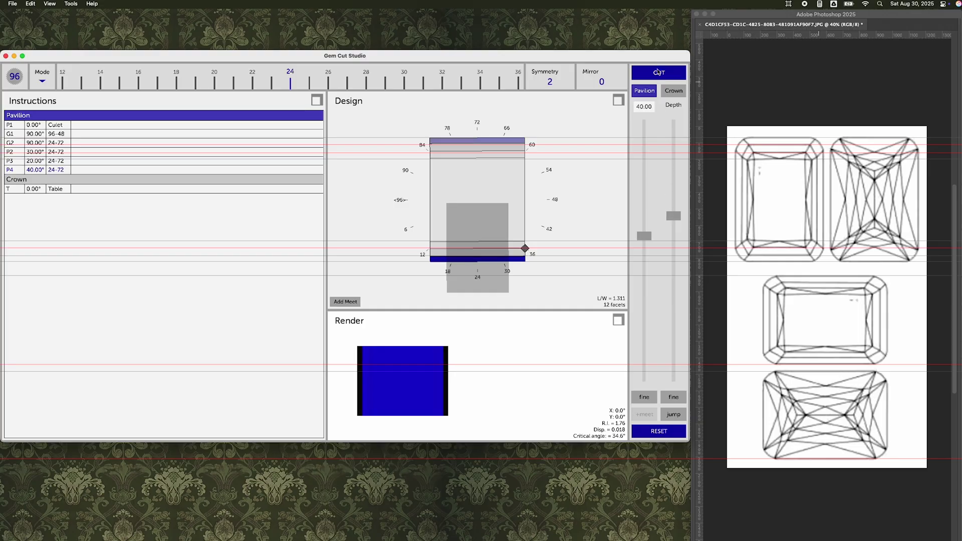
pyautogui.click(658, 72)
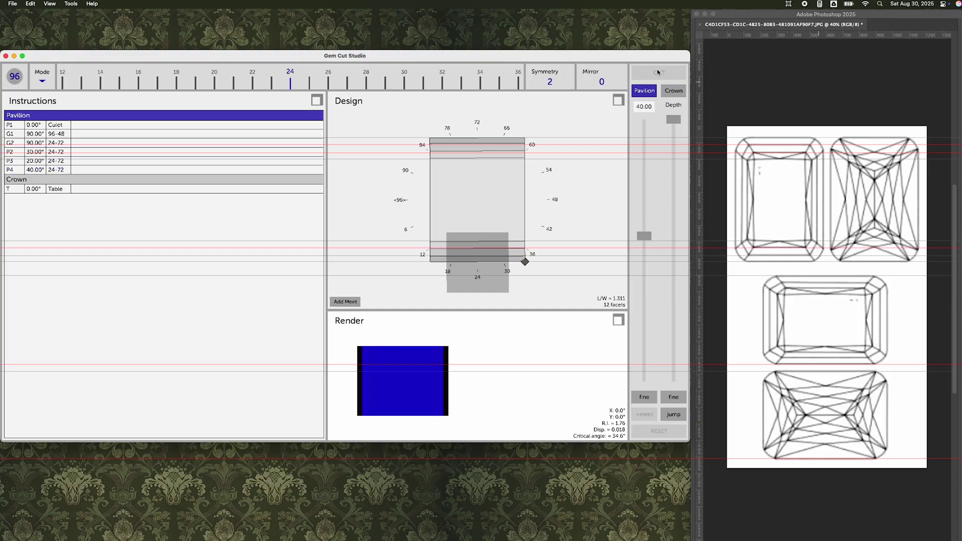
# Step: Set up an 18° tier with symmetry 2 and mirror 1 at indexes 23-25-71-73, deepened toward the innermost guide lines
pyautogui.click(643, 107)
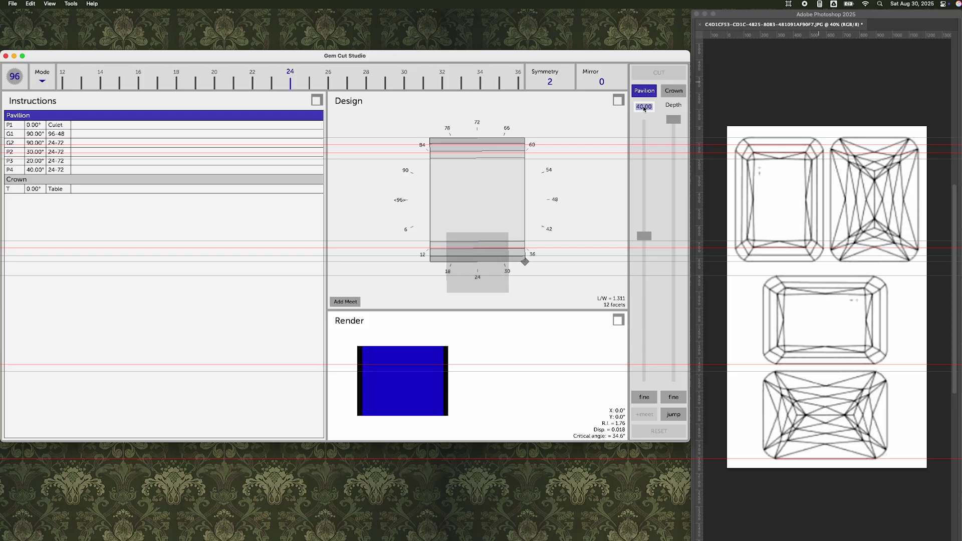
pyautogui.write('18')
pyautogui.moveTo(612, 80); pyautogui.dragTo(540, 82)
pyautogui.moveTo(679, 123); pyautogui.dragTo(668, 233)
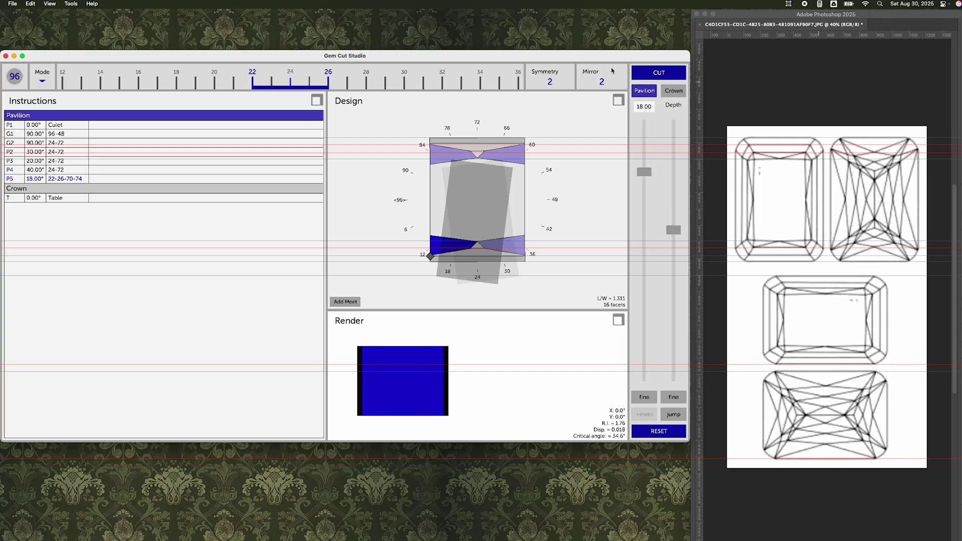
pyautogui.press('Down')
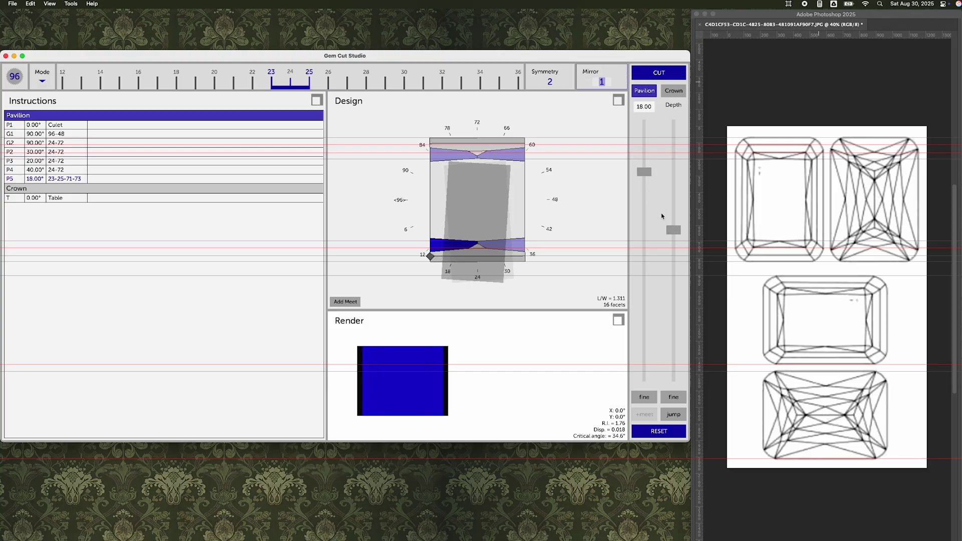
# Step: Hold the mirrored tier at a meet point, adjust its angle to 14°, and cut it
pyautogui.moveTo(673, 230); pyautogui.dragTo(672, 230)
pyautogui.rightClick(673, 230)
pyautogui.rightClick(639, 204)
pyautogui.rightClick(644, 175)
pyautogui.moveTo(645, 174); pyautogui.dragTo(665, 163)
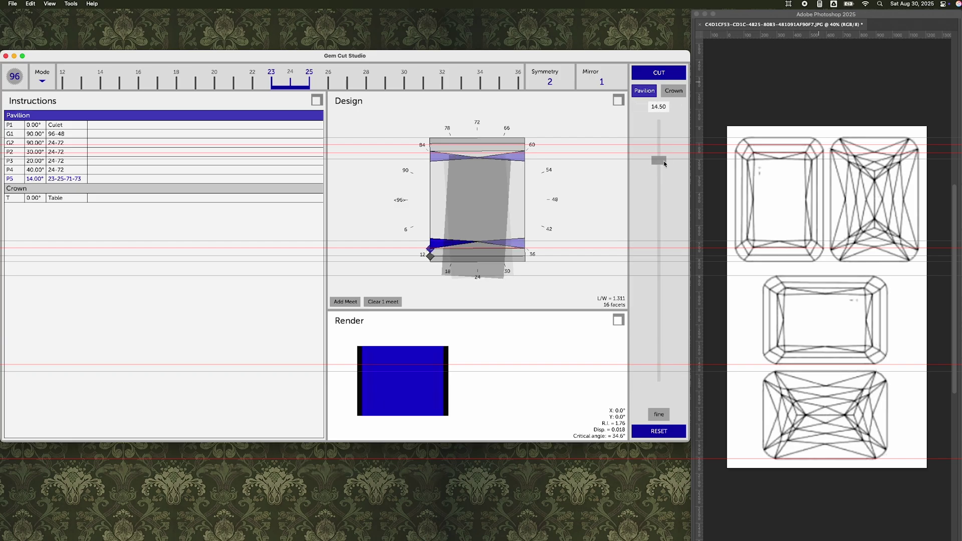
pyautogui.click(659, 76)
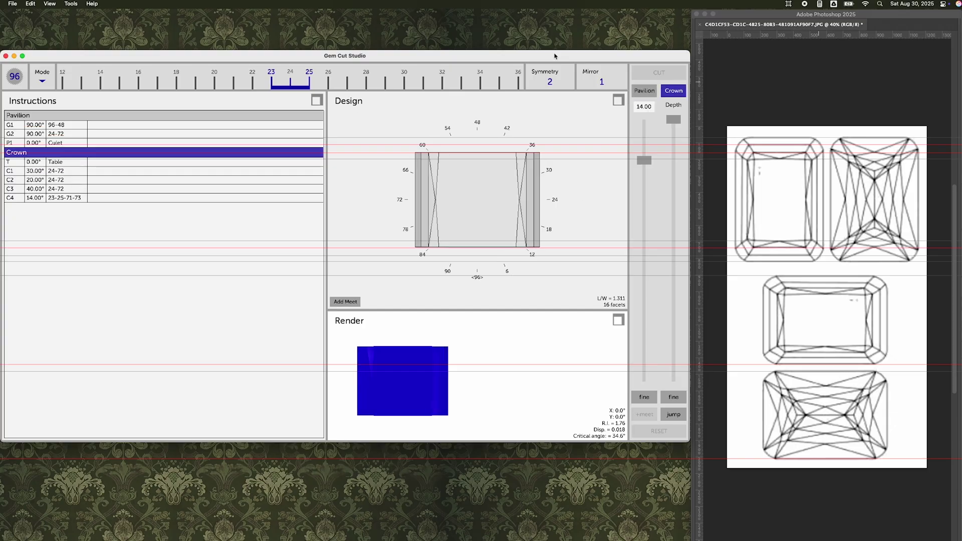
# Step: Align the design window with the landscape crown diagram, and cut a 90° tier at indexes 96-48 with mirror 0 to the edge guides
pyautogui.moveTo(555, 56); pyautogui.dragTo(562, 180)
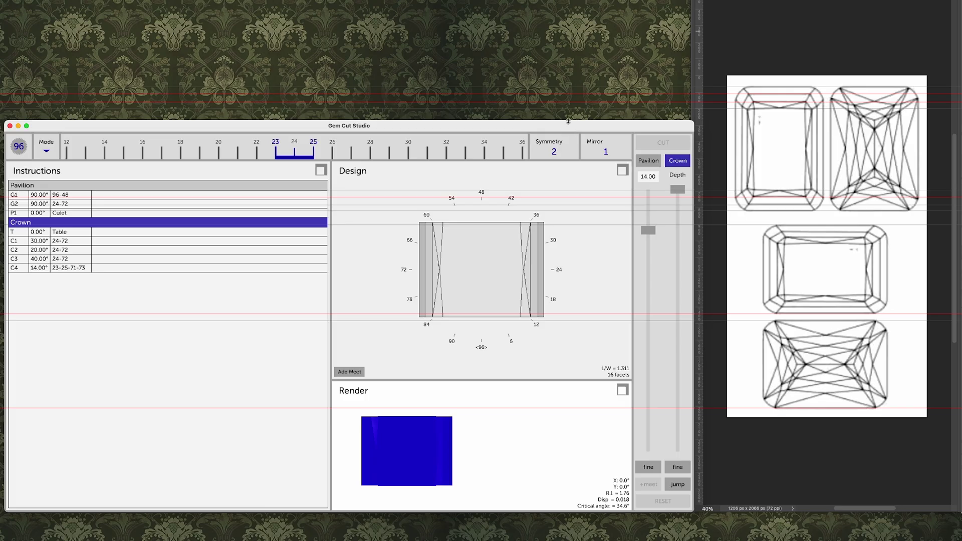
pyautogui.click(649, 176)
pyautogui.write('90')
pyautogui.press('Return')
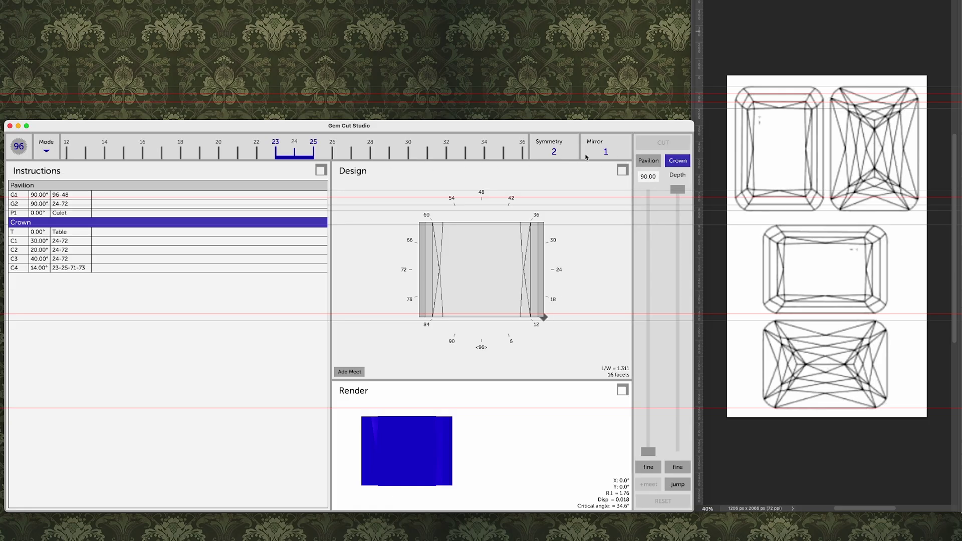
pyautogui.click(297, 149)
pyautogui.click(602, 154)
pyautogui.moveTo(678, 191)
pyautogui.mouseDown()
pyautogui.moveTo(678, 357)
pyautogui.moveTo(693, 359)
pyautogui.mouseUp()
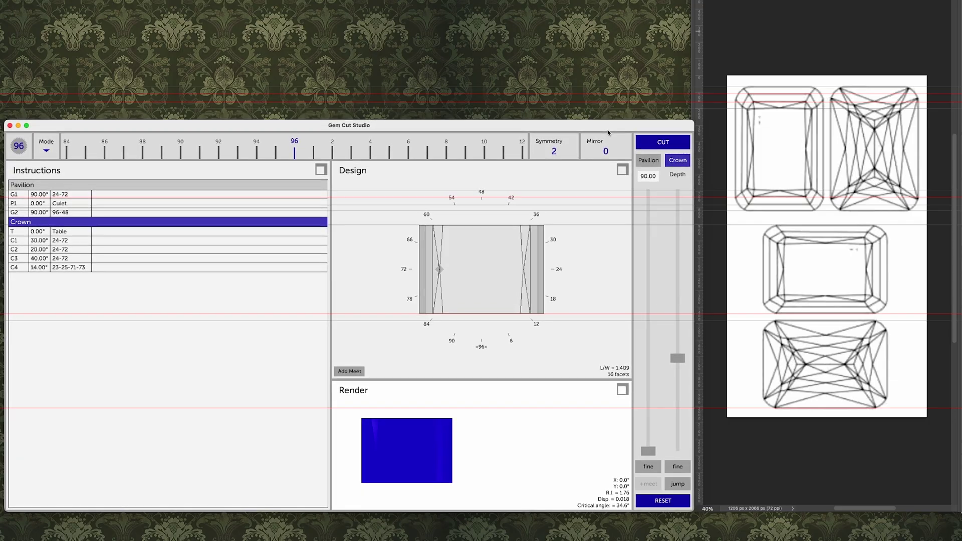
pyautogui.moveTo(678, 358); pyautogui.dragTo(680, 358)
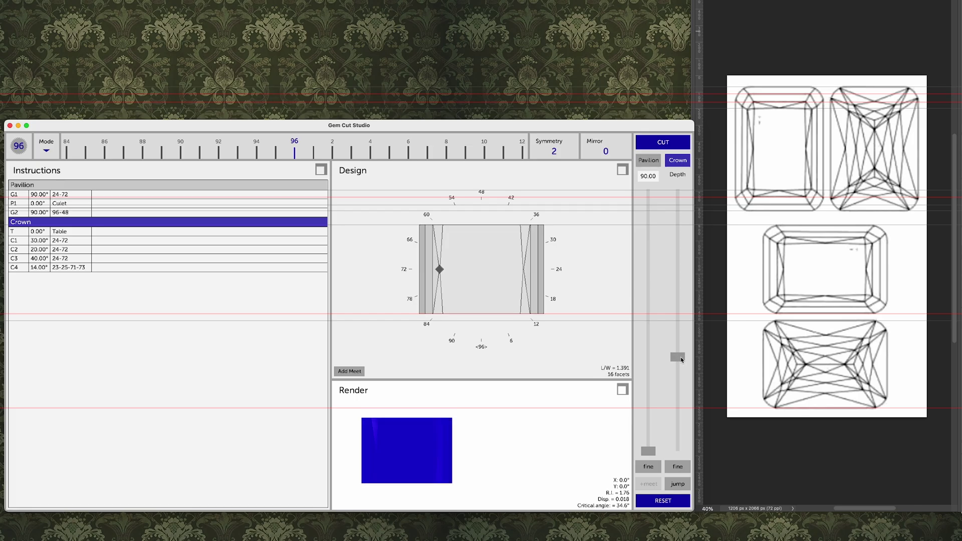
pyautogui.click(655, 143)
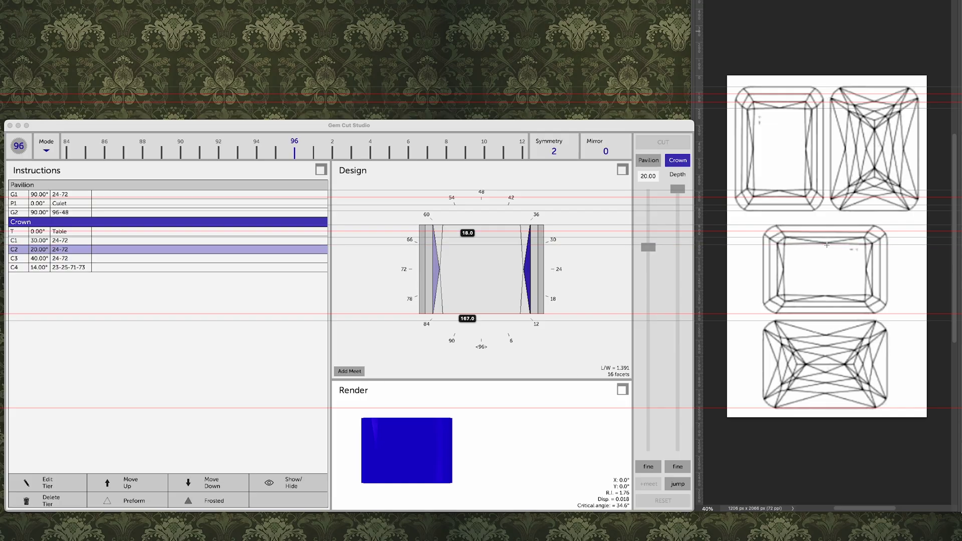
# Step: Add horizontal guide lines along the upper and lower inner facet lines of the landscape crown diagram
pyautogui.click(837, 245)
pyautogui.moveTo(838, 286); pyautogui.dragTo(836, 307)
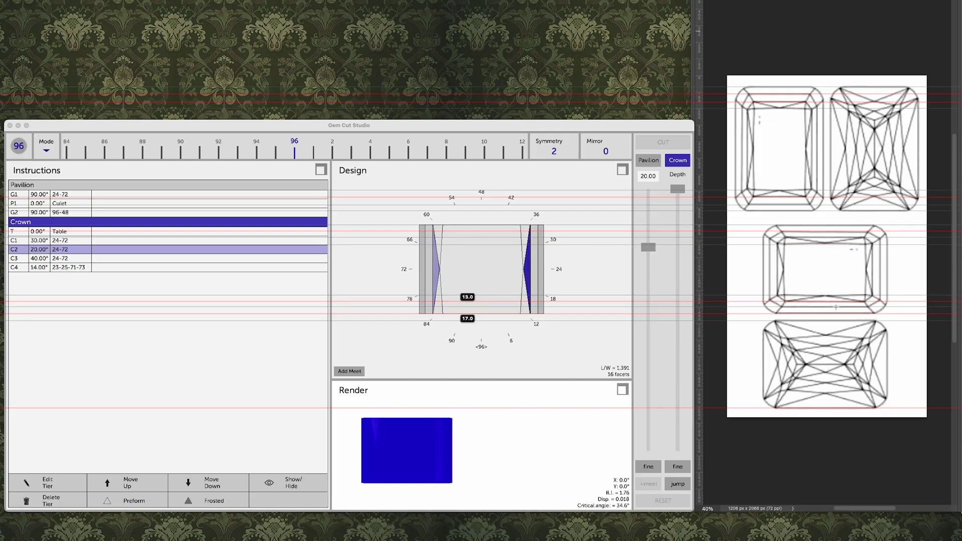
pyautogui.click(836, 307)
pyautogui.press('Escape')
# Step: Cut a 20° crown tier at indexes 96-48, deep enough to reach the innermost guides of the landscape diagram
pyautogui.click(677, 216)
pyautogui.moveTo(678, 189); pyautogui.dragTo(678, 310)
pyautogui.click(663, 143)
# Step: Cut a 30° crown tier at indexes 96-48, fine-tuning its depth to reach the middle guides of the landscape diagram
pyautogui.click(653, 178)
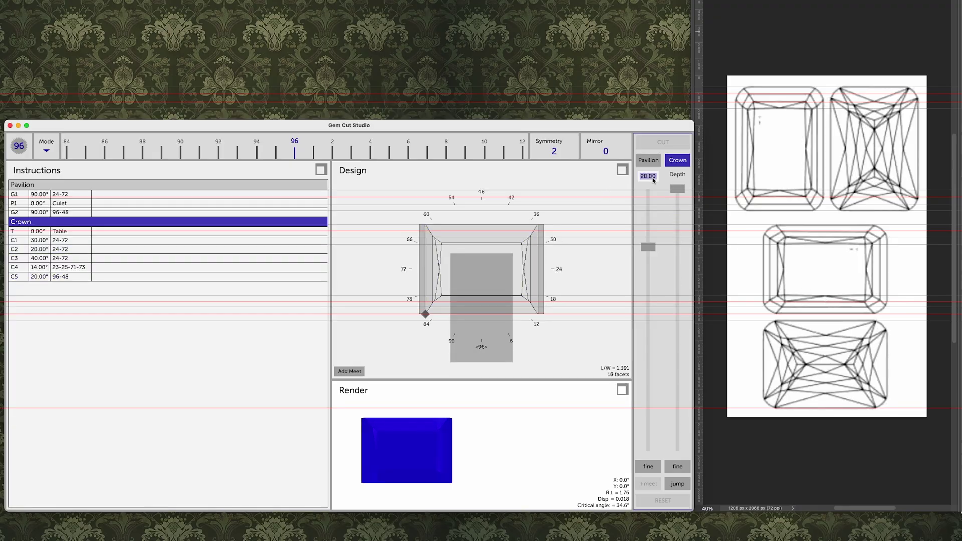
pyautogui.write('30')
pyautogui.moveTo(678, 193); pyautogui.dragTo(677, 309)
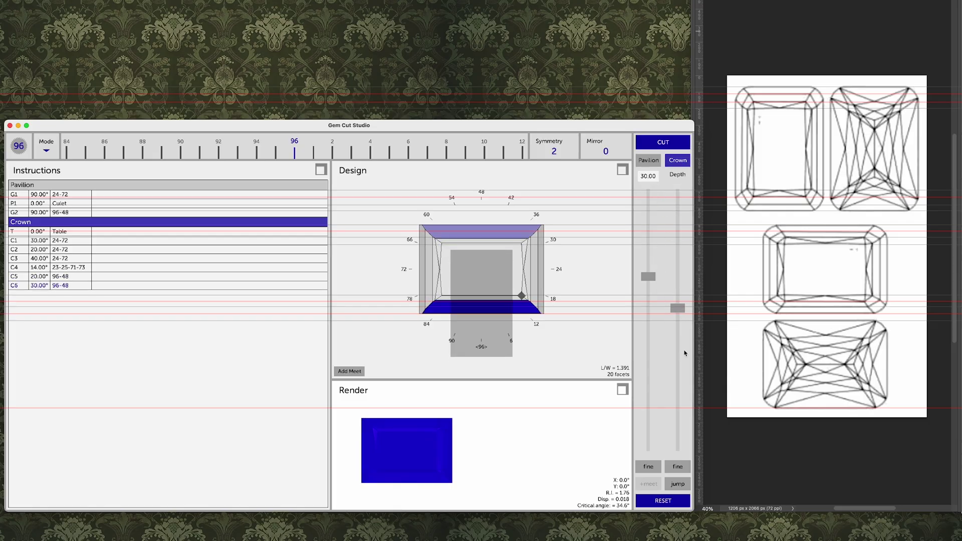
pyautogui.click(683, 466)
pyautogui.moveTo(677, 323); pyautogui.dragTo(679, 312)
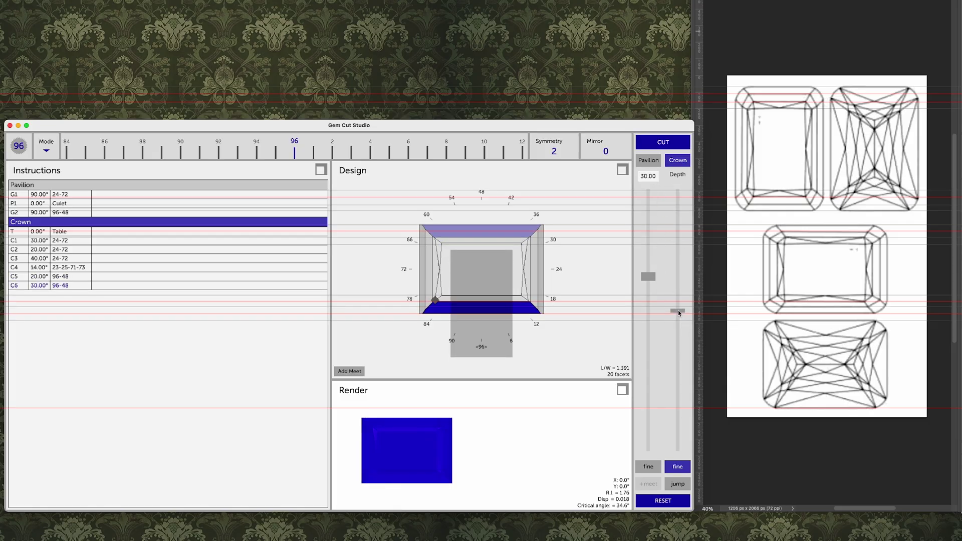
pyautogui.click(664, 143)
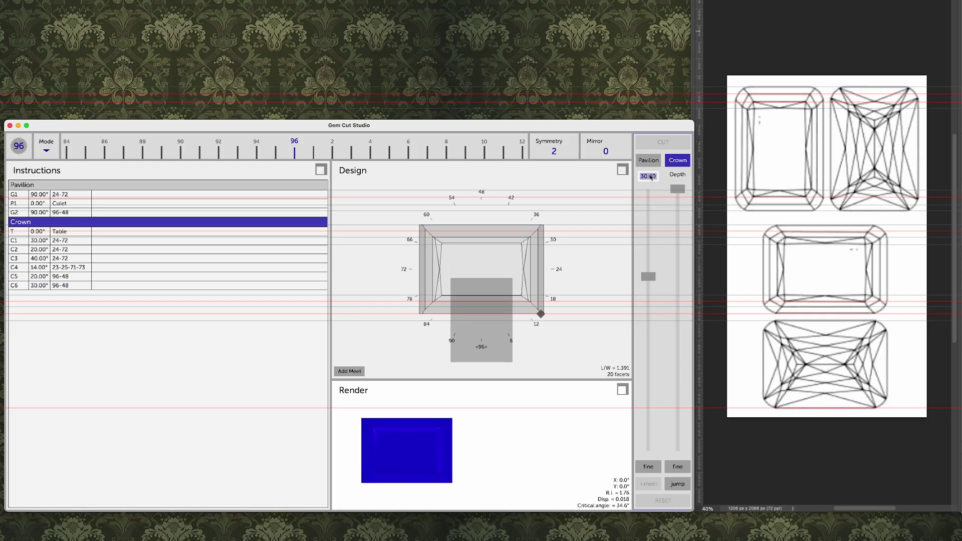
# Step: Cut a 40° crown tier at indexes 96-48, deep enough to reach the outer facet line of the landscape crown diagram
pyautogui.moveTo(682, 189); pyautogui.dragTo(679, 311)
pyautogui.doubleClick(649, 177)
pyautogui.write('40')
pyautogui.press('Return')
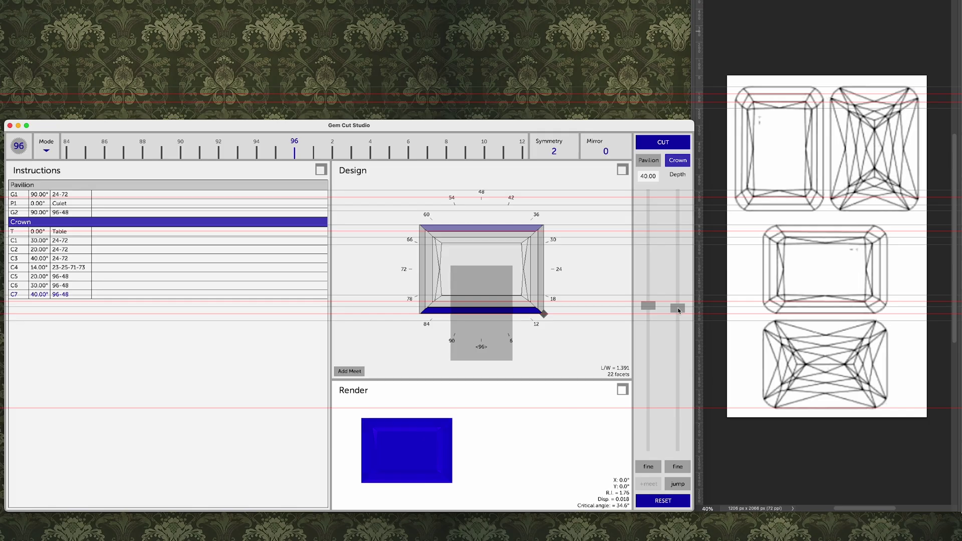
pyautogui.click(662, 145)
# Step: Cut a 14° crown tier with mirror 1 at indexes 01-47-49-95, deep enough to reach the corners of the table
pyautogui.doubleClick(652, 176)
pyautogui.write('14')
pyautogui.click(606, 156)
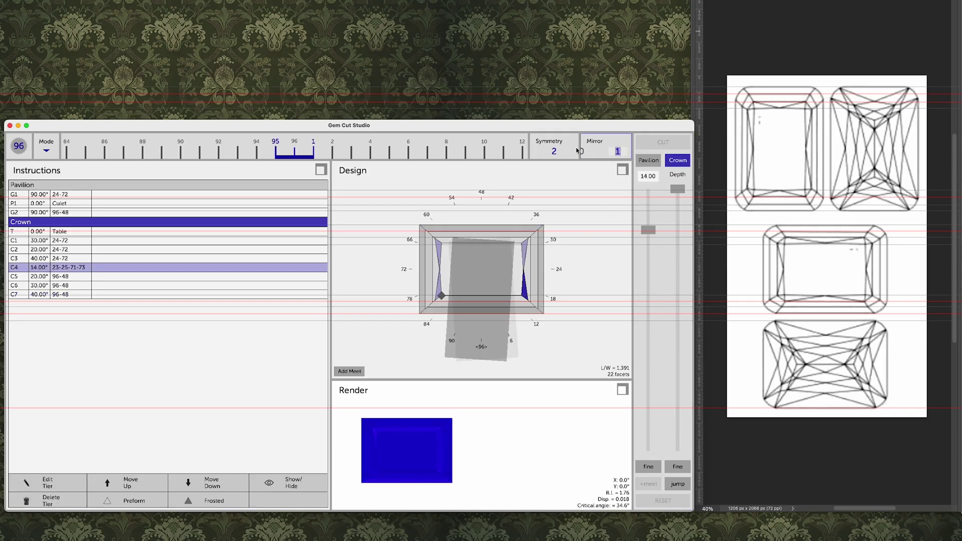
pyautogui.moveTo(677, 189); pyautogui.dragTo(675, 313)
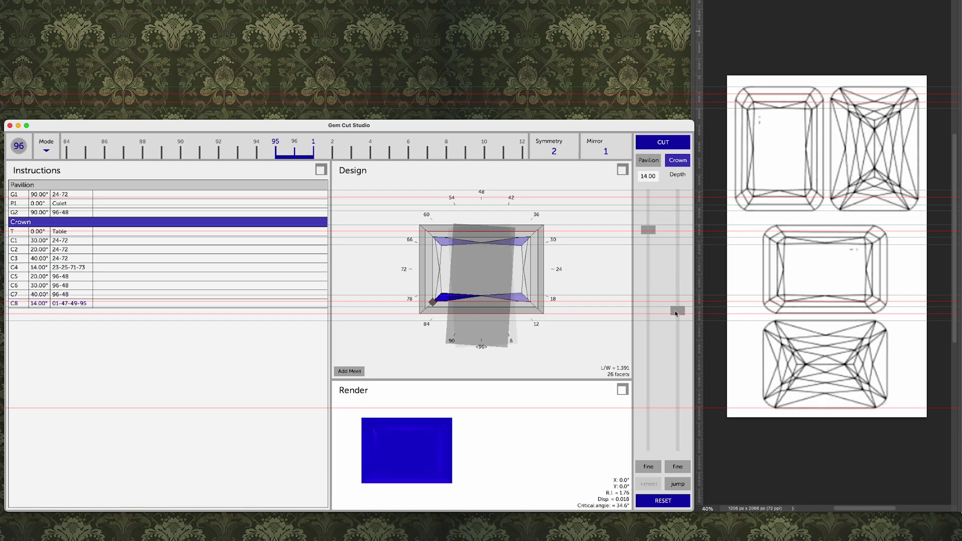
# Step: Cut a 20° corner tier on the crown with mirror 12, at indexes 12-36-60-84
pyautogui.click(606, 150)
pyautogui.write('12')
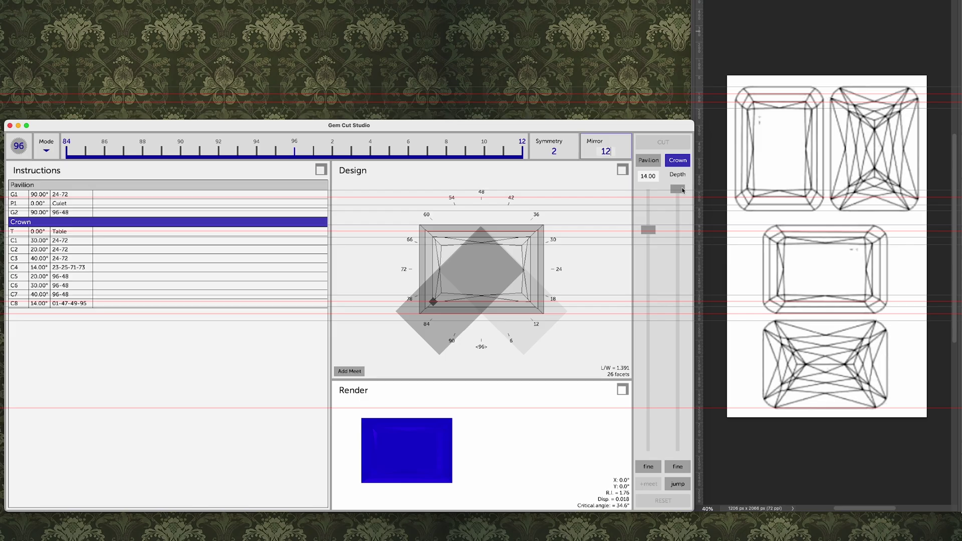
pyautogui.click(656, 178)
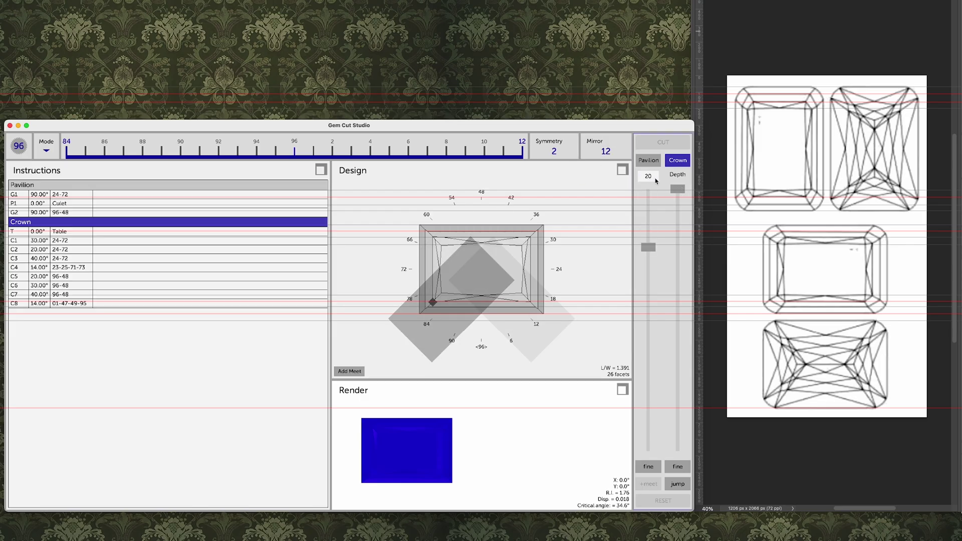
pyautogui.write('20')
pyautogui.press('Return')
pyautogui.moveTo(678, 189); pyautogui.dragTo(669, 299)
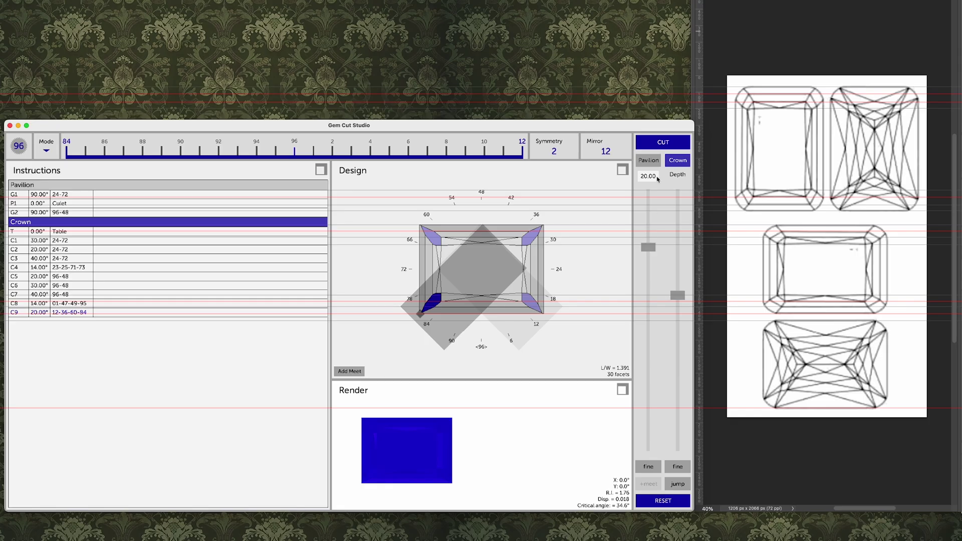
pyautogui.click(662, 142)
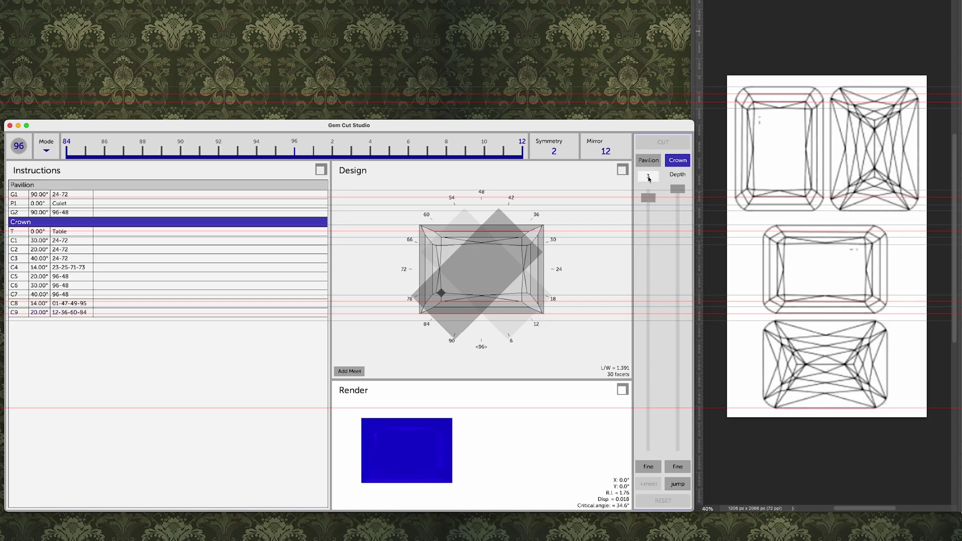
# Step: Cut a 30° corner tier at indexes 12-36-60-84, with its depth jumped to the nearest meet point
pyautogui.write('30')
pyautogui.press('Return')
pyautogui.moveTo(677, 191); pyautogui.dragTo(675, 286)
pyautogui.click(679, 487)
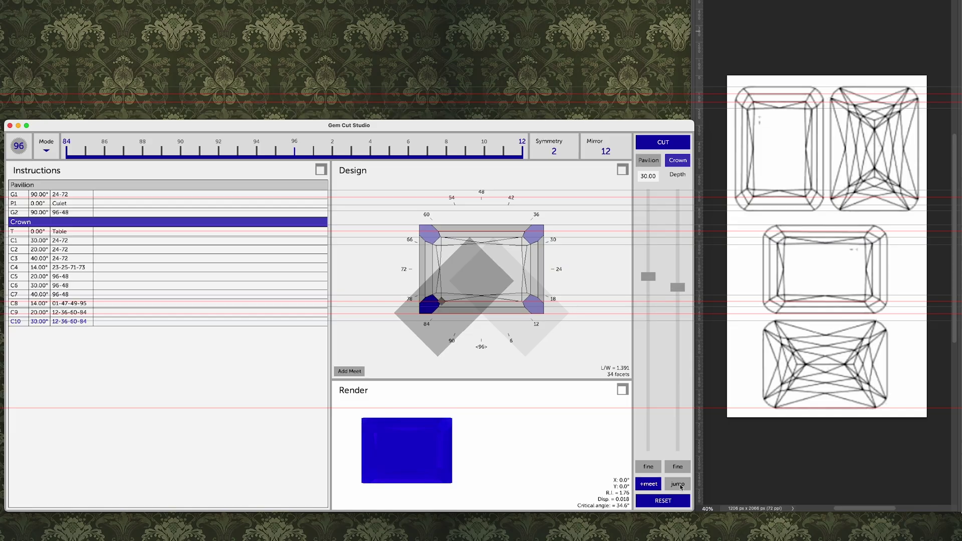
pyautogui.click(676, 140)
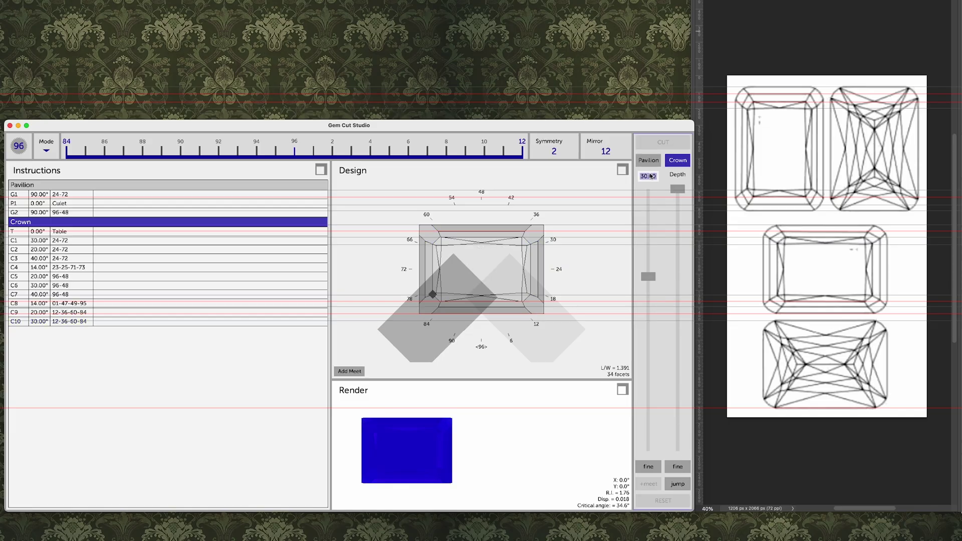
# Step: Cut a 40° corner tier at indexes 12-36-60-84, with its depth jumped to the nearest meet point
pyautogui.press('Return')
pyautogui.click(677, 483)
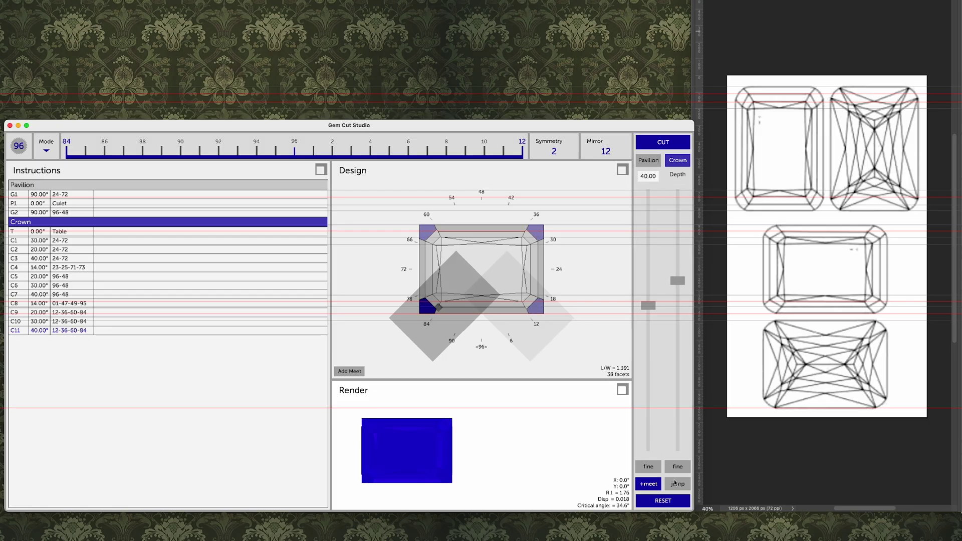
pyautogui.click(675, 484)
pyautogui.moveTo(673, 281); pyautogui.dragTo(673, 279)
pyautogui.click(677, 488)
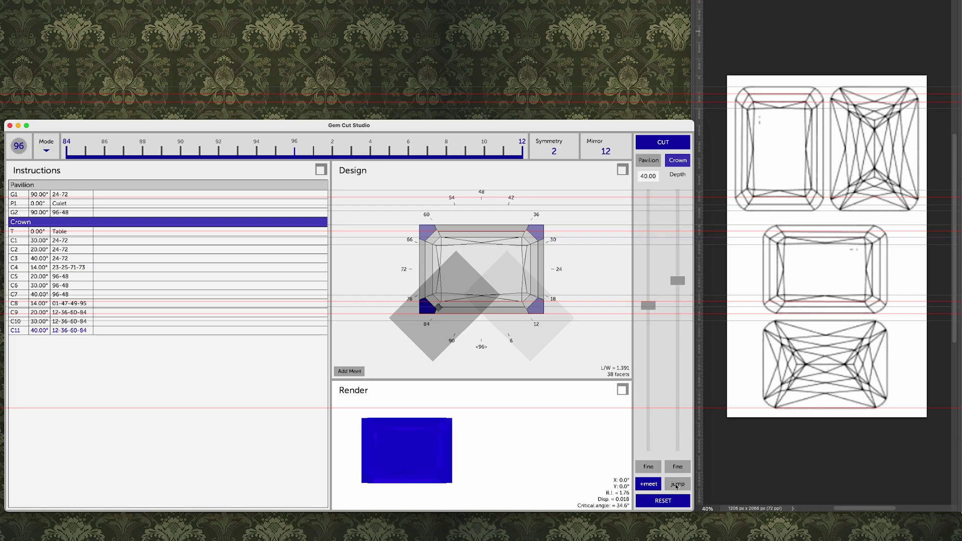
pyautogui.click(675, 484)
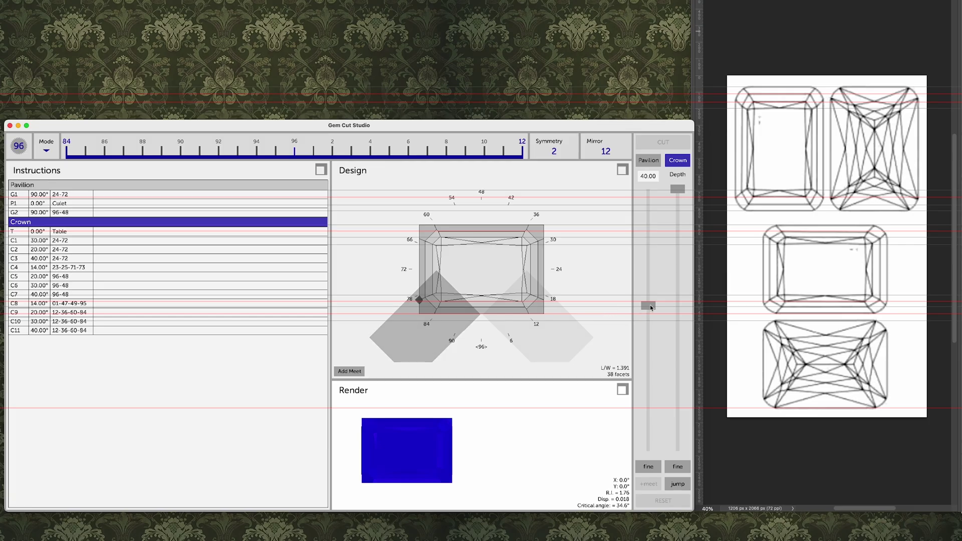
# Step: Cut a 90° girdle tier at indexes 12-36-60-84 to trim the four corners of the gem
pyautogui.moveTo(650, 308); pyautogui.dragTo(648, 451)
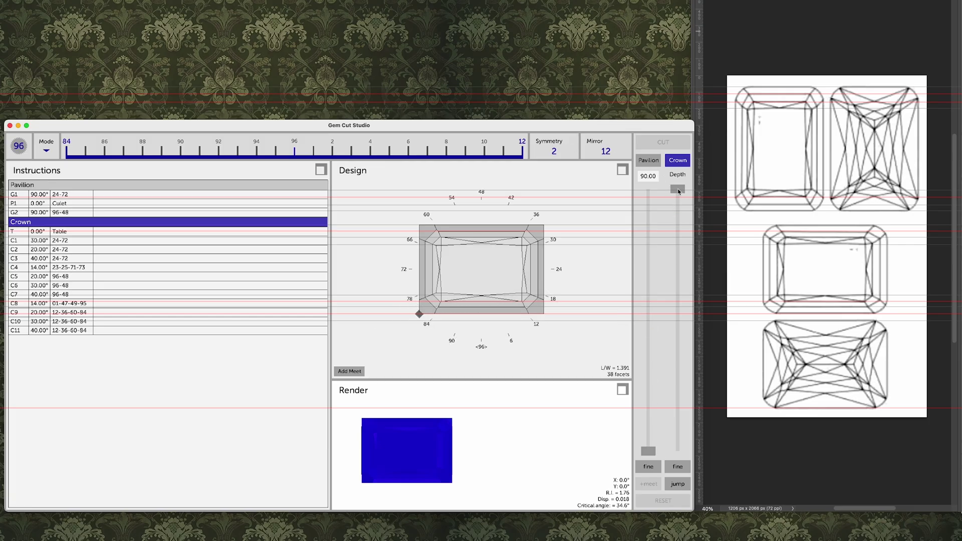
pyautogui.moveTo(679, 190); pyautogui.dragTo(671, 302)
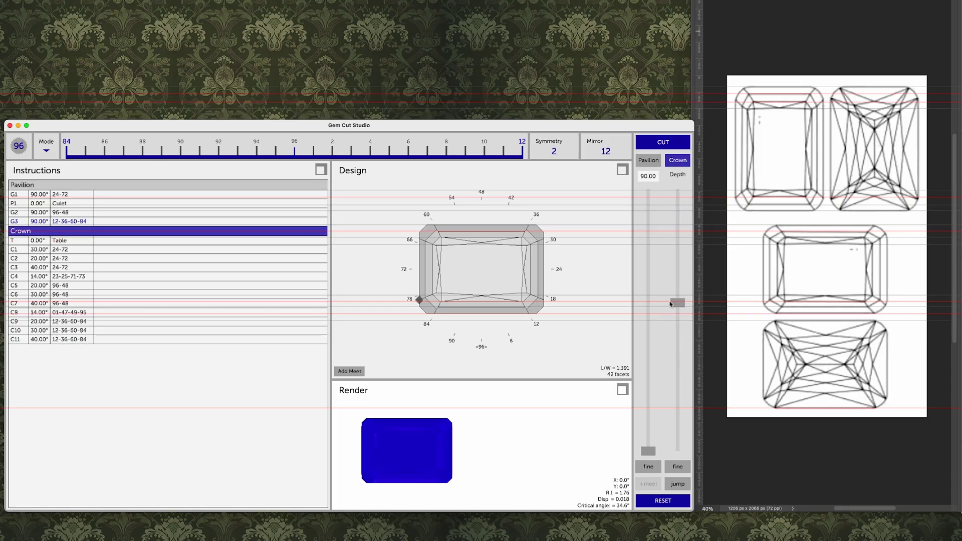
pyautogui.click(660, 144)
# Step: Round the corners with 90° girdle tiers at mirror 10, 8, 6 and 4
pyautogui.scroll(-2, 615, 151)
pyautogui.moveTo(677, 191); pyautogui.dragTo(681, 326)
pyautogui.click(652, 142)
pyautogui.press('Down')
pyautogui.press('Down')
pyautogui.click(660, 143)
pyautogui.press('Down')
pyautogui.press('Down')
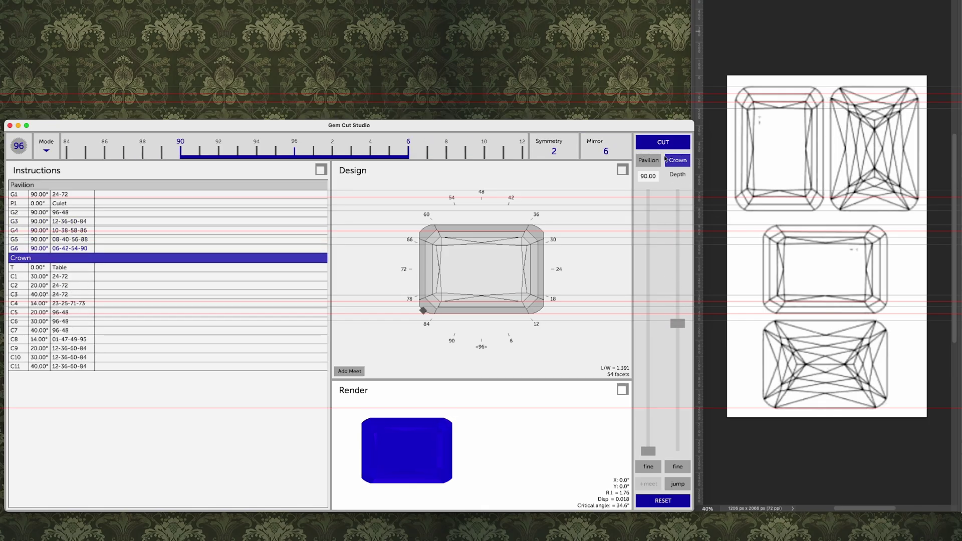
pyautogui.click(664, 145)
pyautogui.press('Down')
pyautogui.press('Down')
pyautogui.moveTo(675, 189); pyautogui.dragTo(677, 337)
pyautogui.click(664, 144)
# Step: Cut a 90° girdle tier at the corners with mirror 14
pyautogui.press('Up')
pyautogui.press('Up')
pyautogui.press('Up')
pyautogui.press('Up')
pyautogui.press('Up')
pyautogui.press('Up')
pyautogui.press('Up')
pyautogui.press('Up')
pyautogui.press('Up')
pyautogui.press('Up')
pyautogui.moveTo(678, 189); pyautogui.dragTo(687, 302)
pyautogui.click(663, 143)
# Step: Cut two more 90° girdle tiers at the corners, with mirror 16 and mirror 18
pyautogui.click(607, 147)
pyautogui.press('Up')
pyautogui.press('Up')
pyautogui.click(663, 143)
pyautogui.click(616, 154)
pyautogui.click(615, 154)
pyautogui.moveTo(677, 189); pyautogui.dragTo(678, 303)
pyautogui.press('Return')
# Step: Reopen a girdle tier at the gem's rounded corner, increase its depth, and cut it again
pyautogui.moveTo(585, 309); pyautogui.dragTo(524, 252)
pyautogui.scroll(5, 526, 236)
pyautogui.doubleClick(536, 216)
pyautogui.moveTo(676, 313); pyautogui.dragTo(679, 325)
pyautogui.click(659, 144)
pyautogui.click(541, 221)
# Step: Cut a 90° girdle tier at indexes 14-34-62-82, and fine-tune the depth of a neighbouring corner tier
pyautogui.scroll(4, 603, 151)
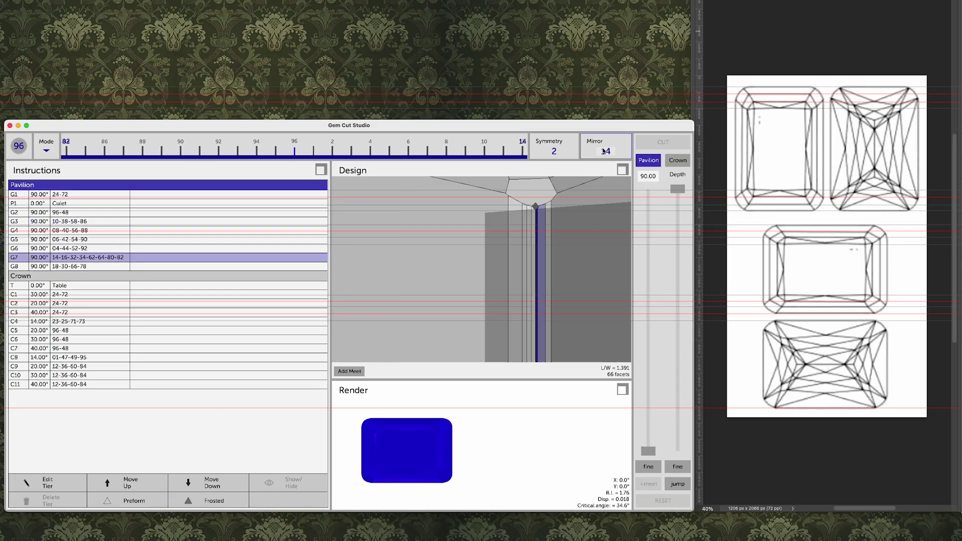
pyautogui.moveTo(677, 189); pyautogui.dragTo(677, 322)
pyautogui.click(661, 144)
pyautogui.doubleClick(533, 225)
pyautogui.click(677, 463)
pyautogui.click(661, 144)
# Step: Return the design to the top view of the crown, and remove the guide lines from the reference image
pyautogui.scroll(-4, 506, 292)
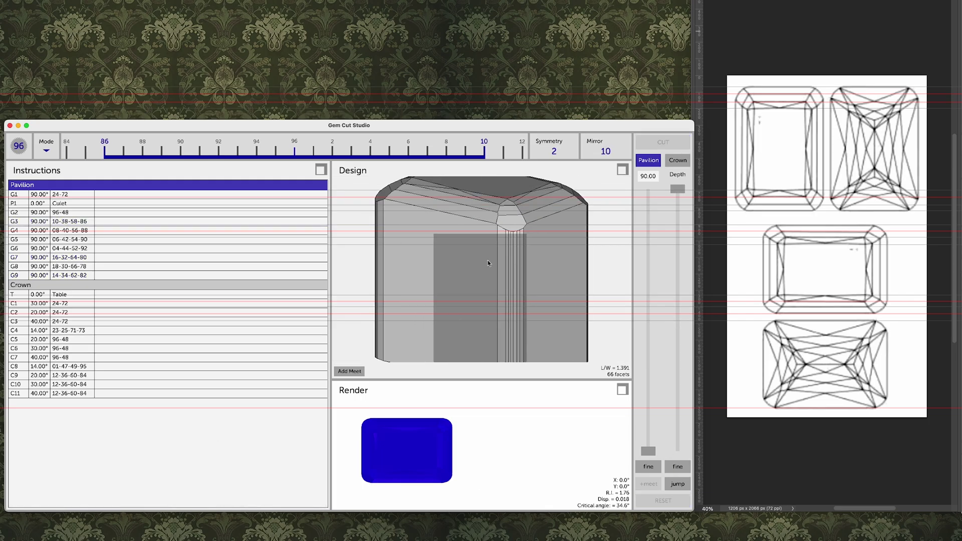
pyautogui.press('t')
pyautogui.click(562, 215)
pyautogui.click(777, 1)
pyautogui.click(797, 56)
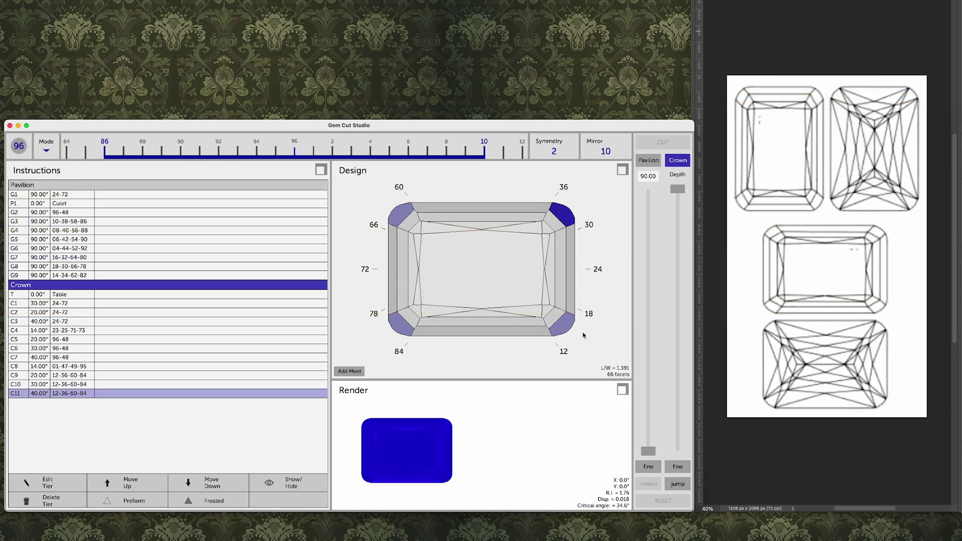
# Step: Try a 90° girdle tier with mirror 2 at indexes 02-46-50-94, and delete it again
pyautogui.moveTo(582, 336); pyautogui.dragTo(561, 317)
pyautogui.click(561, 317)
pyautogui.scroll(-8, 606, 154)
pyautogui.moveTo(677, 189); pyautogui.dragTo(678, 344)
pyautogui.click(663, 142)
pyautogui.moveTo(608, 188); pyautogui.dragTo(604, 207)
pyautogui.click(15, 284)
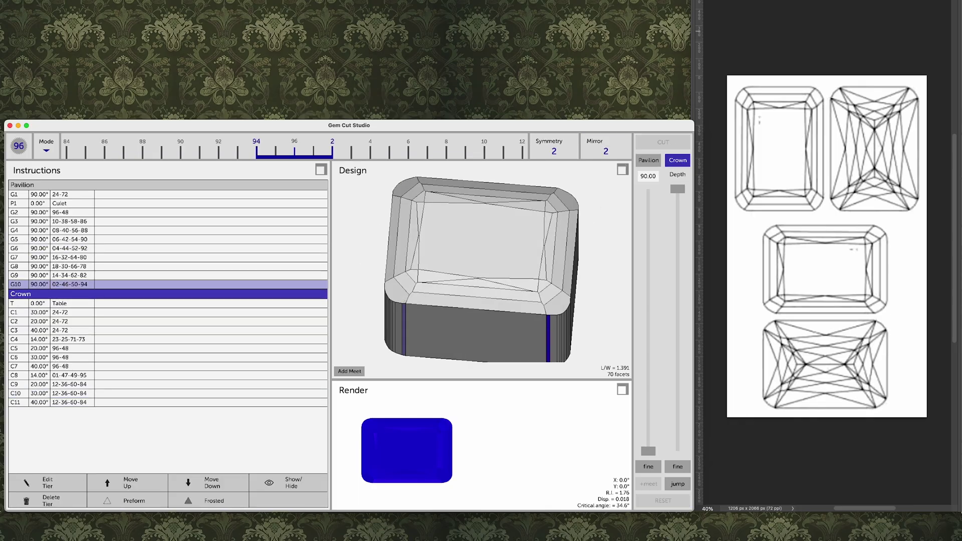
pyautogui.click(23, 499)
# Step: Reopen the 90° girdle tier at indexes 04-44-52-92 and cut it deeper
pyautogui.click(20, 248)
pyautogui.click(22, 482)
pyautogui.moveTo(678, 321); pyautogui.dragTo(678, 335)
pyautogui.click(663, 142)
# Step: Cut 90° girdle tiers with mirror 6 and mirror 8 beside the deepened corner tier
pyautogui.scroll(2, 606, 151)
pyautogui.moveTo(675, 189); pyautogui.dragTo(677, 327)
pyautogui.click(663, 142)
pyautogui.scroll(2, 609, 150)
pyautogui.moveTo(675, 189); pyautogui.dragTo(675, 319)
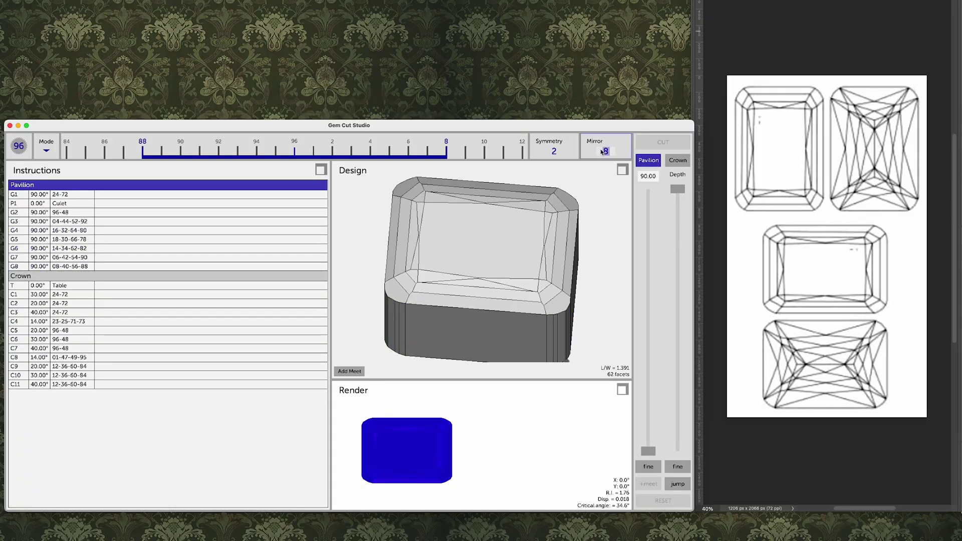
# Step: Continue the corner rounding with 90° girdle tiers at mirror 10 and mirror 12
pyautogui.write('10')
pyautogui.press('Return')
pyautogui.click(660, 138)
pyautogui.scroll(2, 613, 152)
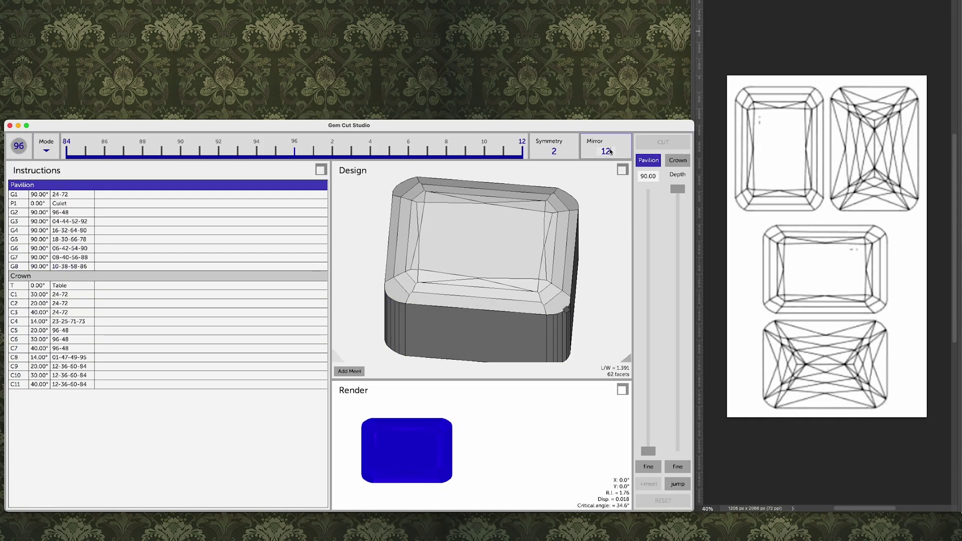
pyautogui.moveTo(675, 190); pyautogui.dragTo(678, 305)
pyautogui.click(663, 142)
# Step: Set the index to 24 and mirror to 4, and cut a 90° girdle tier at 20-28-68-76
pyautogui.scroll(-3, 602, 234)
pyautogui.moveTo(601, 234); pyautogui.dragTo(601, 248)
pyautogui.click(331, 144)
pyautogui.write('24')
pyautogui.press('Return')
pyautogui.click(606, 150)
pyautogui.write('4')
pyautogui.press('Return')
pyautogui.moveTo(676, 189); pyautogui.dragTo(671, 304)
pyautogui.click(682, 488)
pyautogui.scroll(5, 501, 248)
pyautogui.click(661, 141)
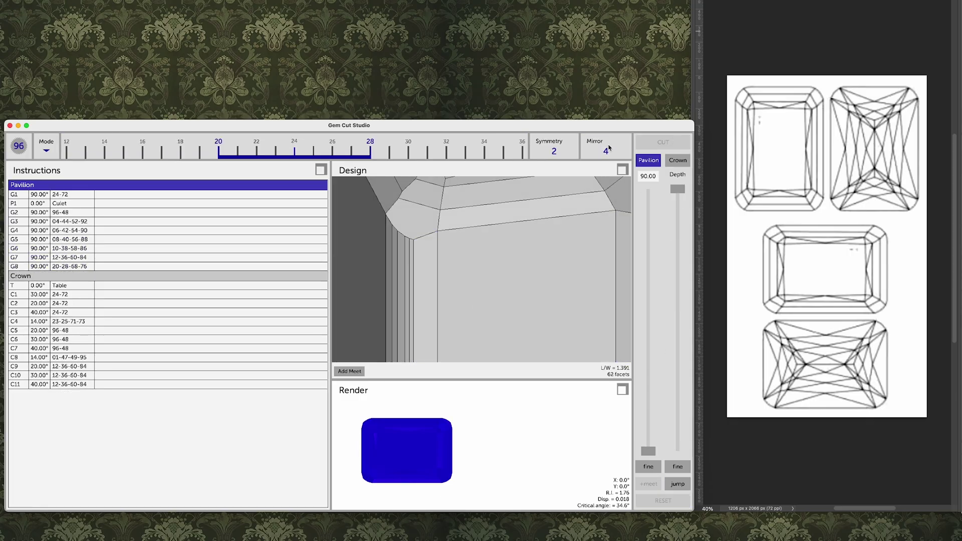
# Step: Cut a 90° girdle tier with mirror 6 around index 24, at indexes 18-30-66-78
pyautogui.scroll(2, 609, 151)
pyautogui.moveTo(676, 191); pyautogui.dragTo(637, 309)
pyautogui.moveTo(507, 273); pyautogui.dragTo(592, 275)
pyautogui.keyDown('shift'); pyautogui.moveTo(678, 305); pyautogui.dragTo(679, 316); pyautogui.keyUp('shift')
pyautogui.click(663, 142)
# Step: Cut 90° girdle tiers at indexes 16-32-64-80 and 14-34-62-82, using mirror 8 and 10
pyautogui.scroll(2, 612, 150)
pyautogui.moveTo(677, 190); pyautogui.dragTo(671, 317)
pyautogui.click(661, 143)
pyautogui.moveTo(594, 149)
pyautogui.mouseDown()
pyautogui.moveTo(643, 159)
pyautogui.moveTo(611, 154)
pyautogui.mouseUp()
pyautogui.moveTo(677, 191); pyautogui.dragTo(676, 306)
pyautogui.click(663, 142)
# Step: Complete the rounded corners with a 90° girdle tier at mirror 12, indexes 12-36-60-84
pyautogui.moveTo(604, 150); pyautogui.dragTo(620, 154)
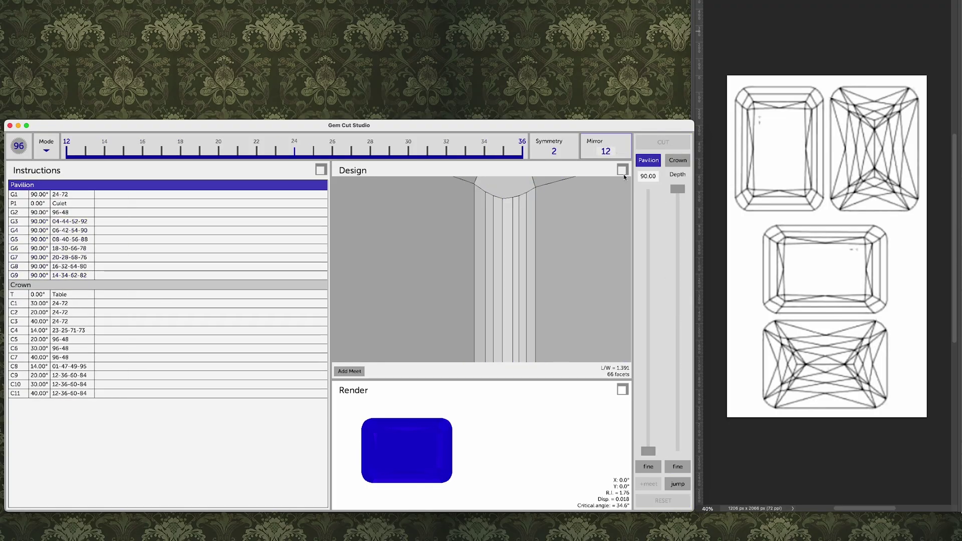
pyautogui.moveTo(676, 191); pyautogui.dragTo(678, 325)
pyautogui.click(664, 142)
# Step: Recut the 20° crown tier at indexes 96-48 to the meet point beside the table corner
pyautogui.click(649, 159)
pyautogui.click(677, 160)
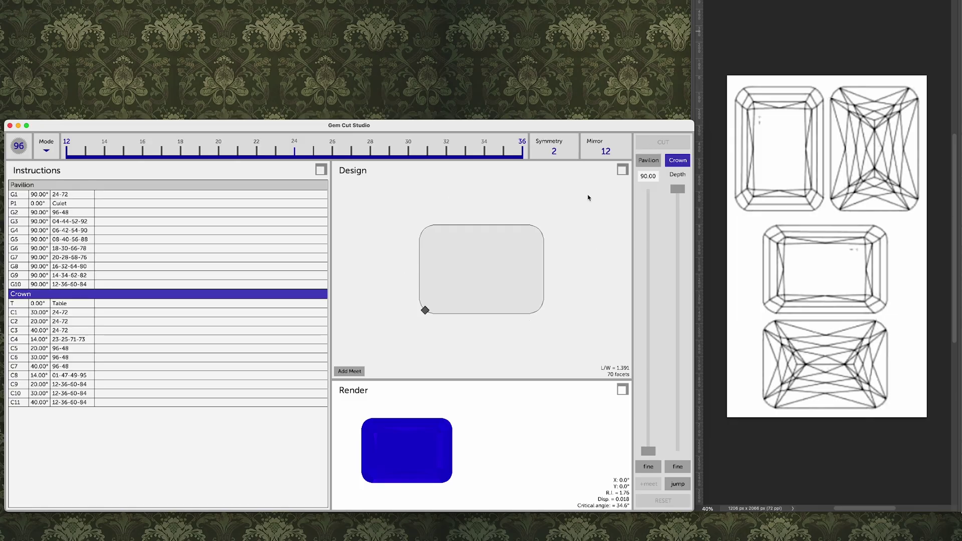
pyautogui.scroll(3, 546, 314)
pyautogui.scroll(3, 547, 315)
pyautogui.moveTo(585, 320); pyautogui.dragTo(511, 210)
pyautogui.doubleClick(509, 252)
pyautogui.click(667, 501)
pyautogui.click(150, 348)
pyautogui.click(47, 483)
pyautogui.click(389, 240)
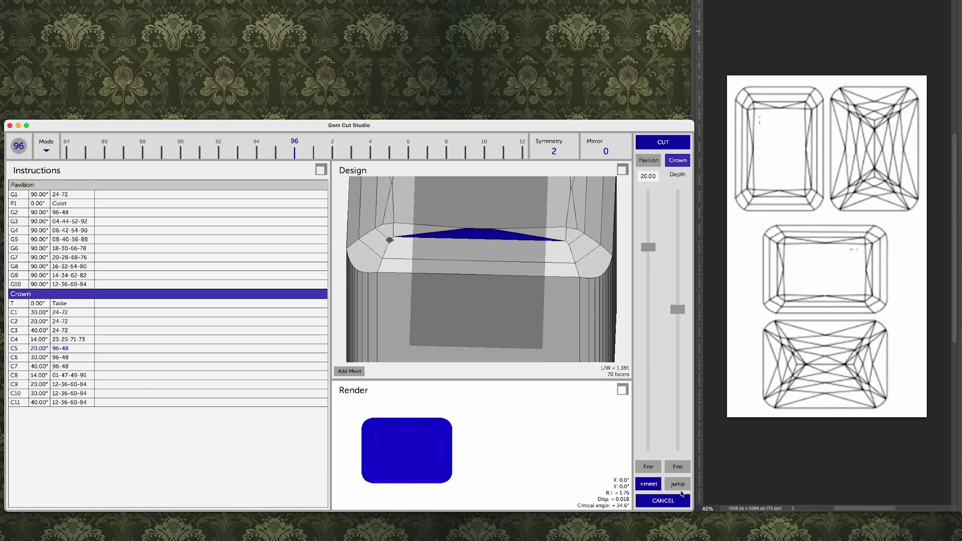
pyautogui.click(663, 142)
# Step: Set the crown tier at indexes 01-47-49-95 to 14.50° through its added meet point
pyautogui.click(550, 235)
pyautogui.doubleClick(550, 235)
pyautogui.click(389, 240)
pyautogui.click(647, 480)
pyautogui.moveTo(662, 231); pyautogui.dragTo(661, 234)
pyautogui.click(663, 501)
# Step: Recut the crown tier at indexes 23-25-71-73 at 16.00° through an added meet point at the corner
pyautogui.moveTo(401, 236); pyautogui.dragTo(479, 250)
pyautogui.doubleClick(514, 293)
pyautogui.click(500, 315)
pyautogui.click(648, 483)
pyautogui.moveTo(665, 230); pyautogui.dragTo(665, 240)
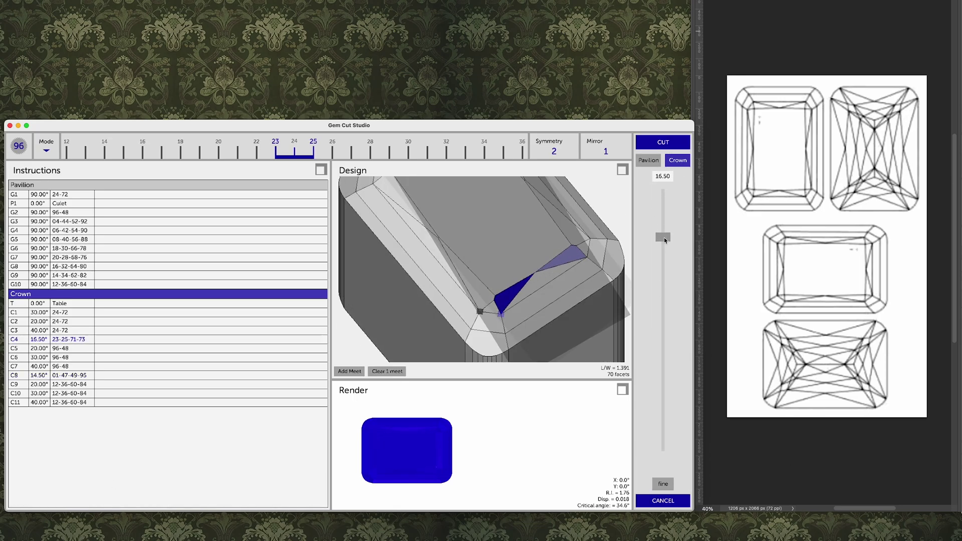
pyautogui.click(663, 142)
# Step: Reopen the 0° crown table tier and finely adjust its cutting depth
pyautogui.click(466, 237)
pyautogui.click(83, 483)
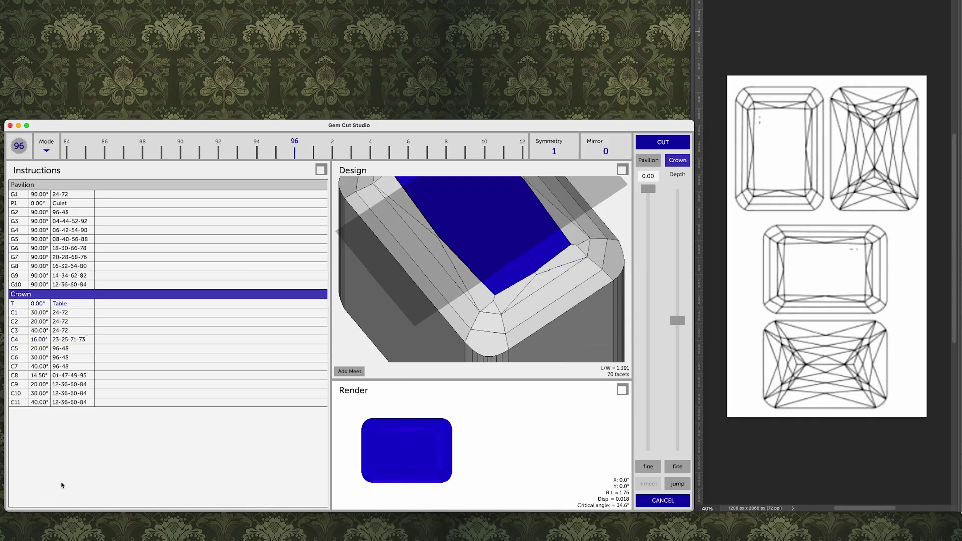
pyautogui.click(677, 467)
pyautogui.moveTo(676, 321); pyautogui.dragTo(676, 330)
# Step: Recut the innermost crown corner tier at indexes 12-36-60-84 at 18.00° through an added meet point
pyautogui.doubleClick(491, 307)
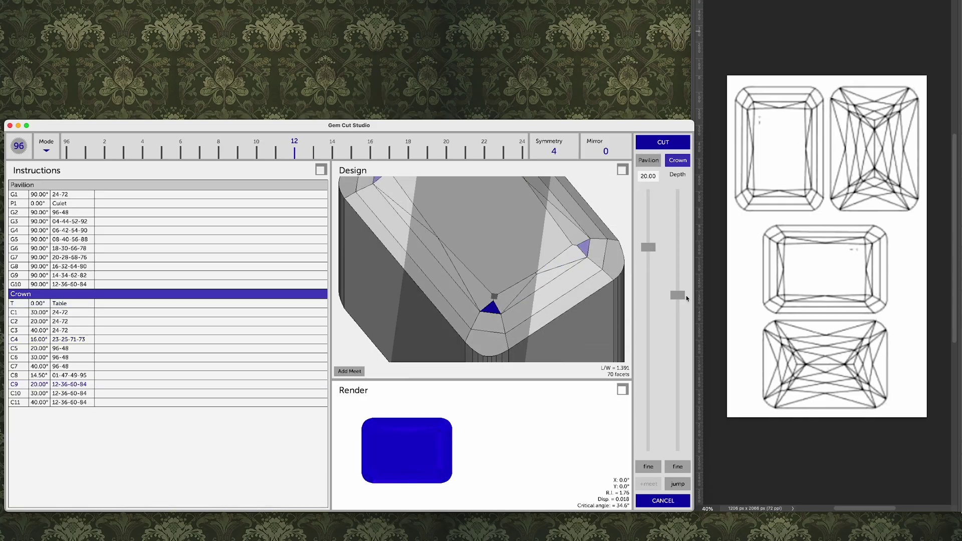
pyautogui.moveTo(679, 294); pyautogui.dragTo(679, 290)
pyautogui.click(676, 482)
pyautogui.click(676, 484)
pyautogui.scroll(5, 491, 300)
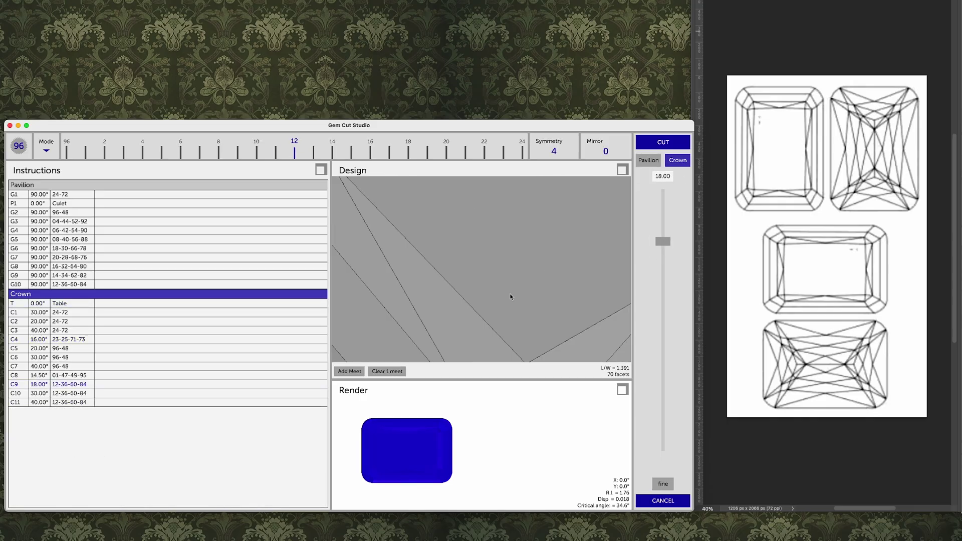
pyautogui.scroll(-2, 511, 296)
pyautogui.click(664, 143)
# Step: Set the 20° crown tier at indexes 24-72 to 19.50° and recut it to the meet
pyautogui.moveTo(551, 281); pyautogui.dragTo(483, 276)
pyautogui.doubleClick(483, 283)
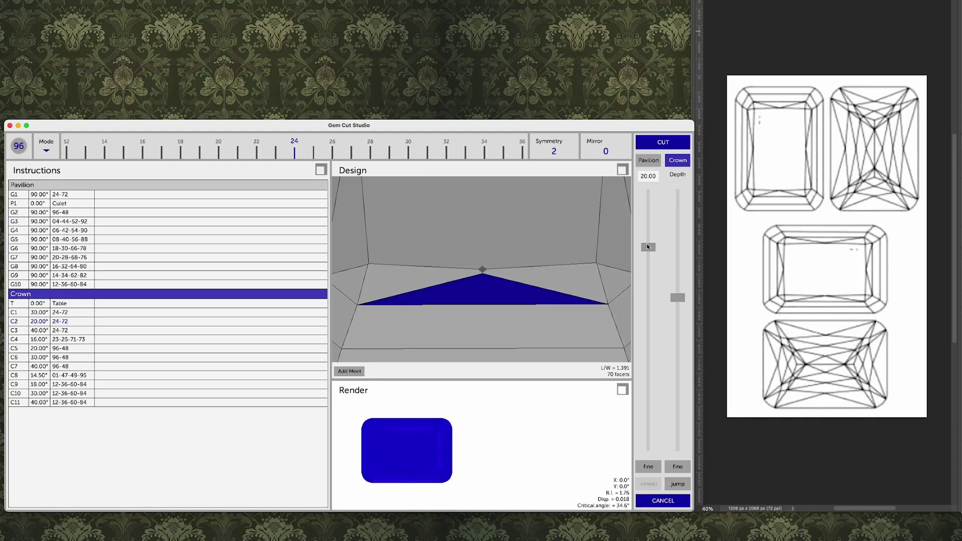
pyautogui.moveTo(648, 247); pyautogui.dragTo(648, 245)
pyautogui.click(676, 486)
pyautogui.click(663, 143)
# Step: Recut a 90° girdle tier in the middle of the rounded corner at an adjusted depth
pyautogui.moveTo(431, 275); pyautogui.dragTo(553, 299)
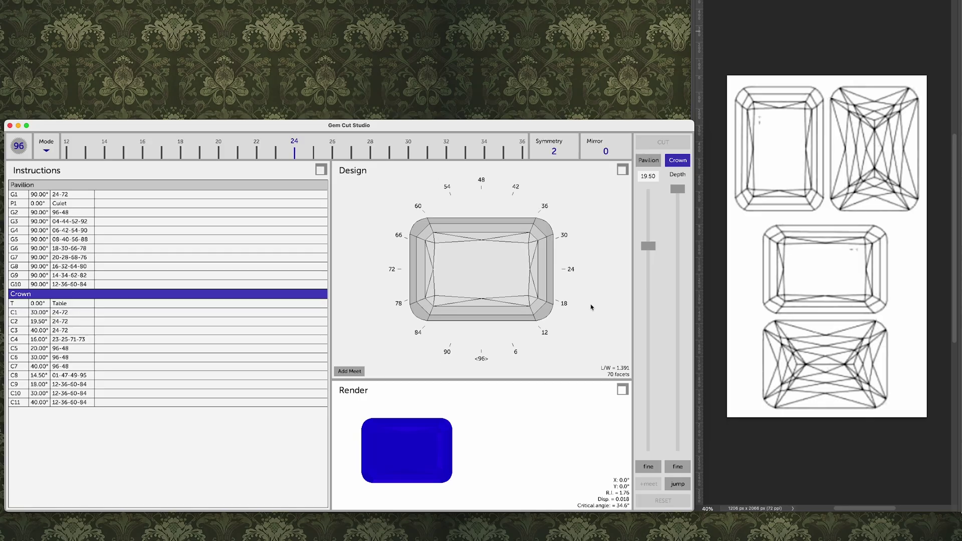
pyautogui.click(654, 163)
pyautogui.moveTo(595, 215); pyautogui.dragTo(533, 255)
pyautogui.scroll(3, 533, 256)
pyautogui.click(517, 258)
pyautogui.moveTo(678, 302); pyautogui.dragTo(679, 309)
pyautogui.click(652, 141)
# Step: Cut a 90° girdle tier at indexes 14-34-62-82 using mirror 10
pyautogui.click(294, 141)
pyautogui.write('96')
pyautogui.click(485, 149)
pyautogui.moveTo(677, 189); pyautogui.dragTo(678, 305)
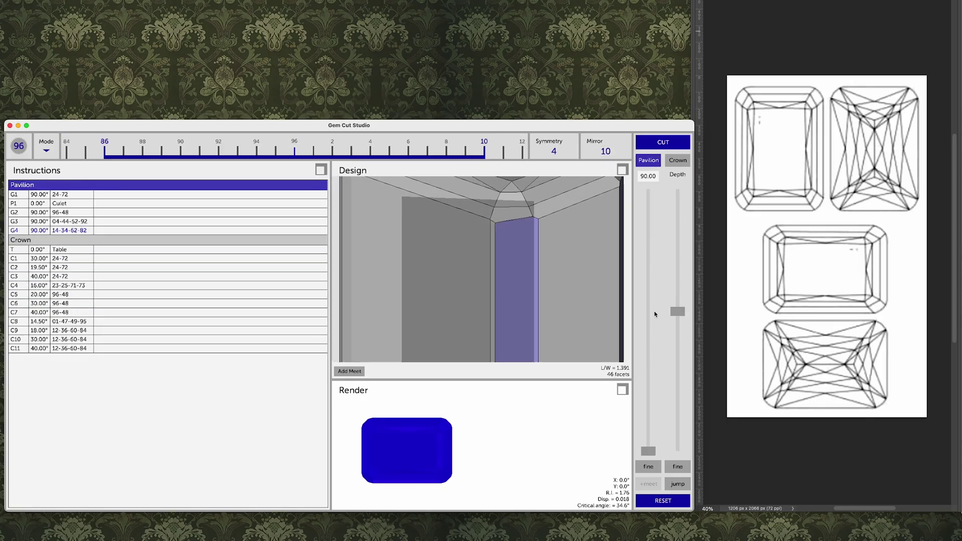
pyautogui.click(654, 142)
# Step: Set the mirror to 8 around index 24 and cut a 90° girdle tier at indexes 16-32-64-80
pyautogui.click(294, 143)
pyautogui.click(518, 246)
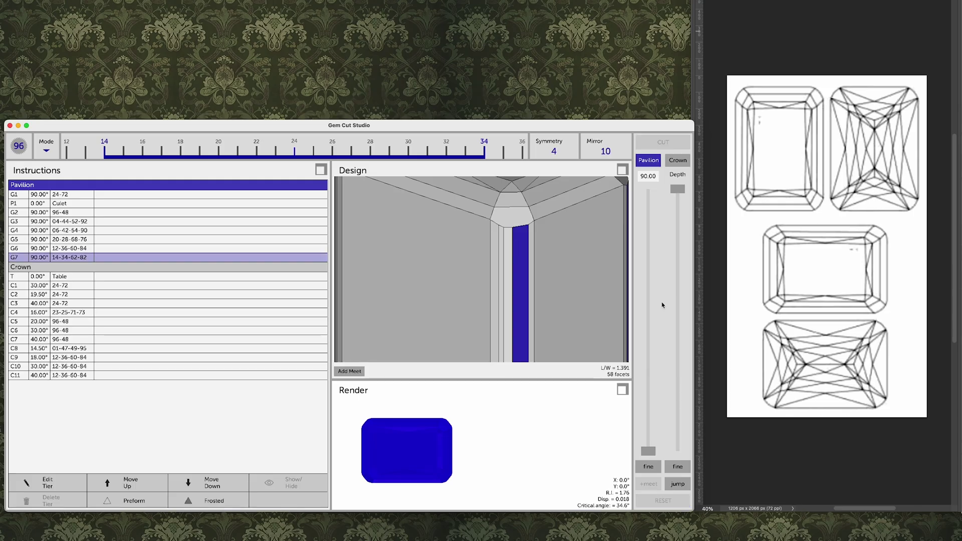
pyautogui.click(447, 150)
pyautogui.moveTo(678, 189); pyautogui.dragTo(677, 304)
pyautogui.click(659, 142)
# Step: Cut 90° girdle tiers at indexes 10-38-58-86 and 08-40-56-88 to round the long-side half of the corners
pyautogui.click(408, 149)
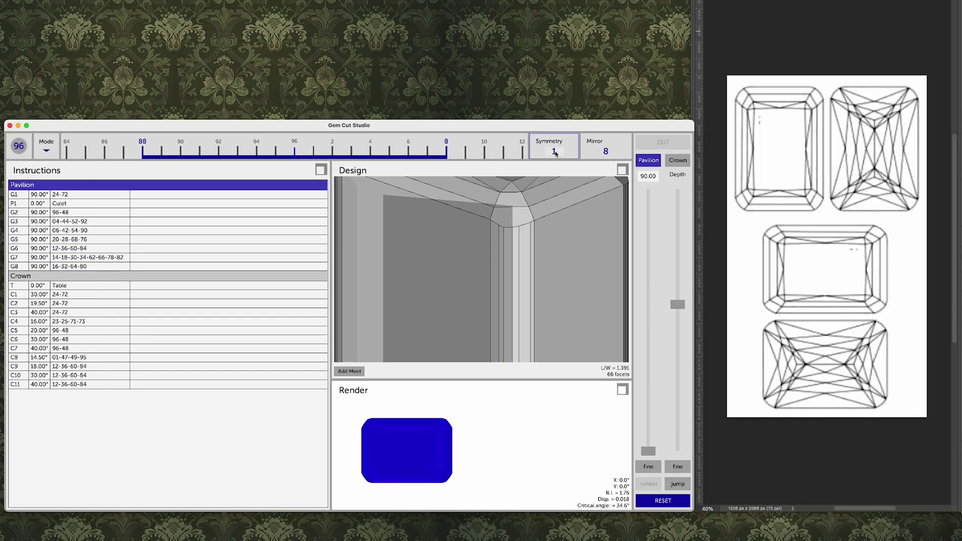
pyautogui.moveTo(678, 306); pyautogui.dragTo(685, 313)
pyautogui.click(663, 142)
pyautogui.scroll(-2, 614, 150)
pyautogui.moveTo(677, 189); pyautogui.dragTo(674, 316)
pyautogui.click(663, 141)
# Step: Recut the girdle tier at 16-32-64-80, and redo the combined eight-index girdle tier at 14-34-62-82 with mirror 10
pyautogui.click(525, 255)
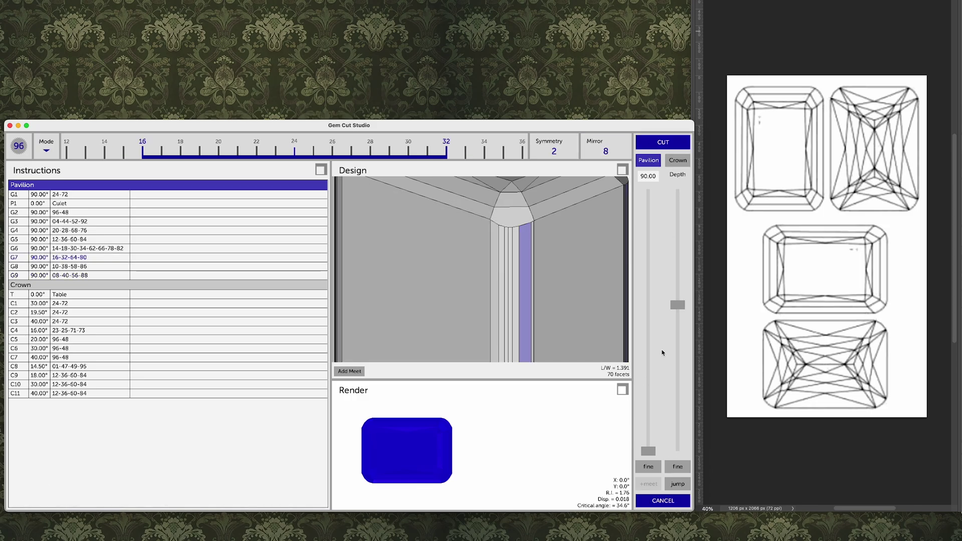
pyautogui.click(663, 141)
pyautogui.click(517, 255)
pyautogui.click(121, 489)
pyautogui.click(604, 152)
pyautogui.scroll(2, 604, 153)
pyautogui.moveTo(678, 308); pyautogui.dragTo(683, 313)
pyautogui.click(663, 142)
# Step: Cut a 90° girdle tier at indexes 18-30-66-78 to complete the rounded corners
pyautogui.click(532, 235)
pyautogui.click(527, 234)
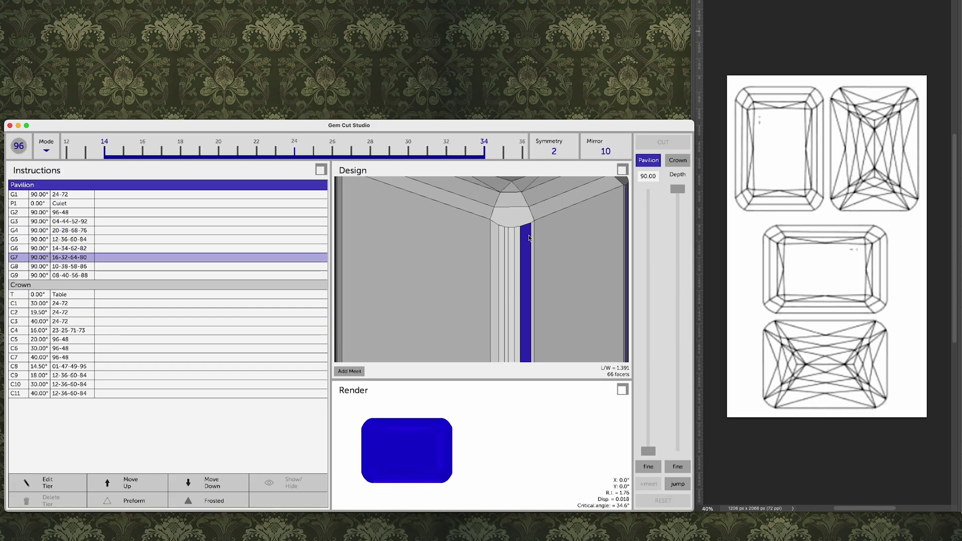
pyautogui.click(605, 151)
pyautogui.write('18')
pyautogui.moveTo(682, 188); pyautogui.dragTo(676, 305)
pyautogui.click(651, 145)
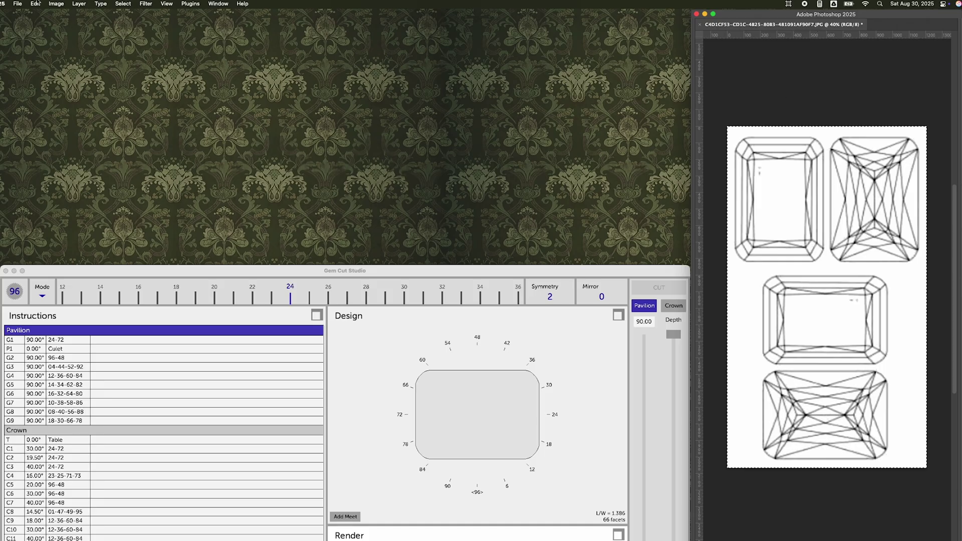
# Step: Rotate the reference diagram image 180° in Photoshop, and move the Gem Cut Studio window up beside it
pyautogui.click(35, 4)
pyautogui.click(172, 322)
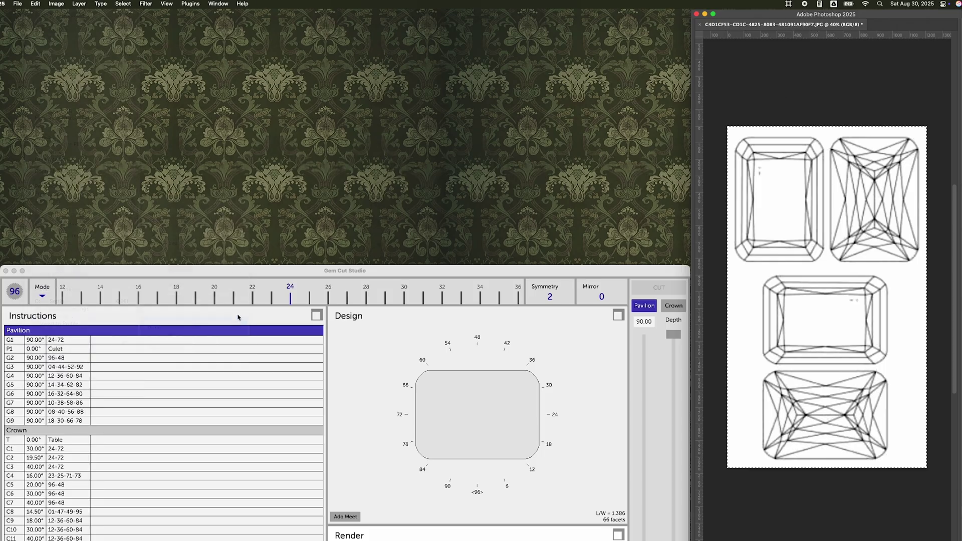
pyautogui.moveTo(293, 268); pyautogui.dragTo(282, 77)
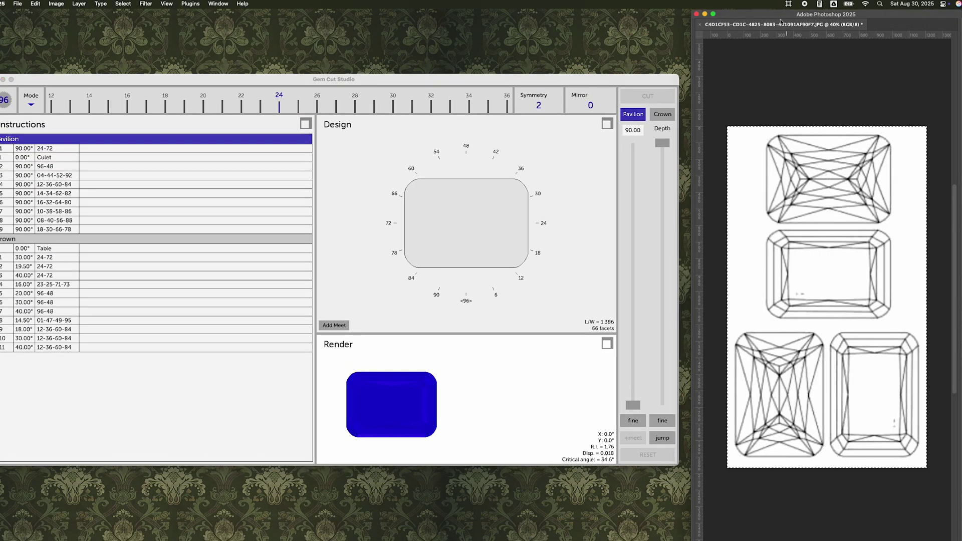
# Step: Lay horizontal guide lines across the facet meets of the reference diagrams, and align the Gem Cut Studio design to them
pyautogui.click(788, 3)
pyautogui.click(815, 78)
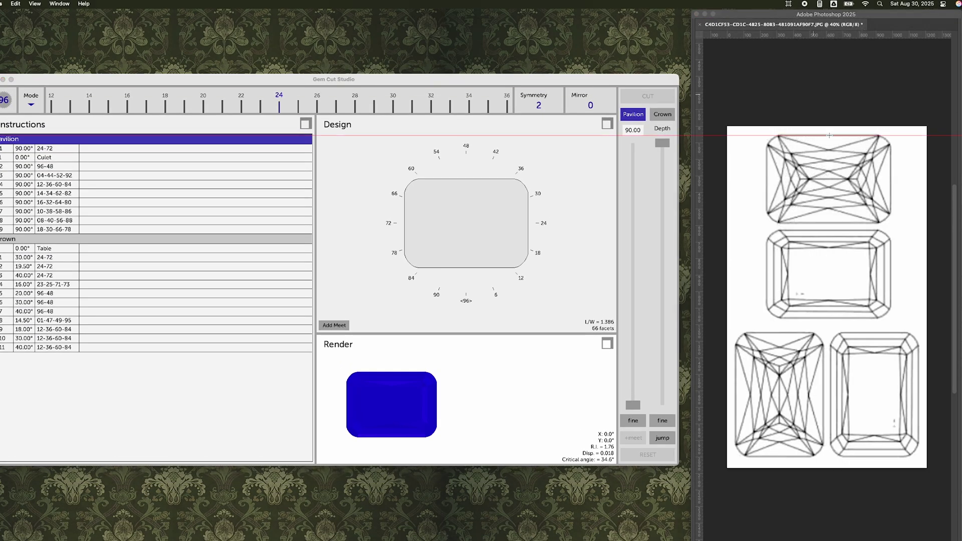
pyautogui.click(833, 223)
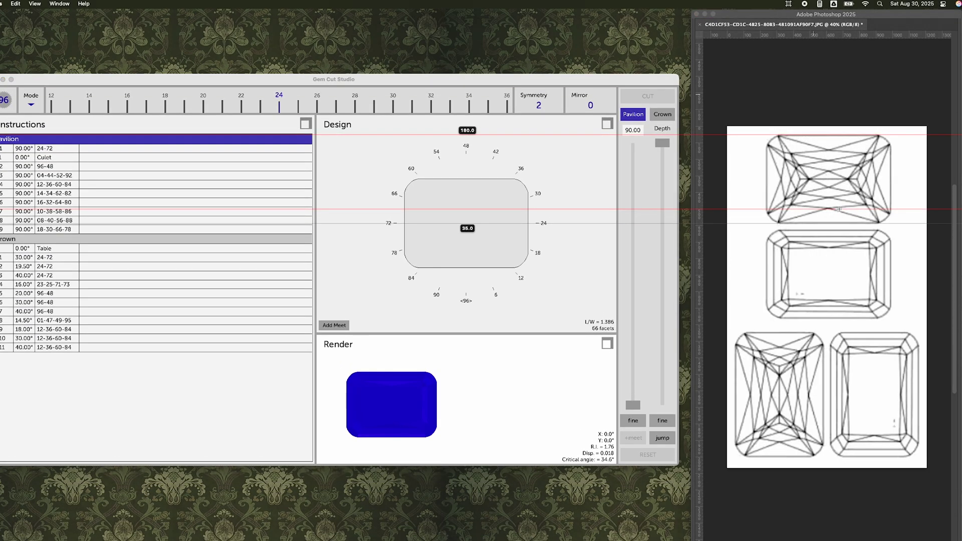
pyautogui.click(839, 208)
pyautogui.moveTo(838, 200); pyautogui.dragTo(818, 347)
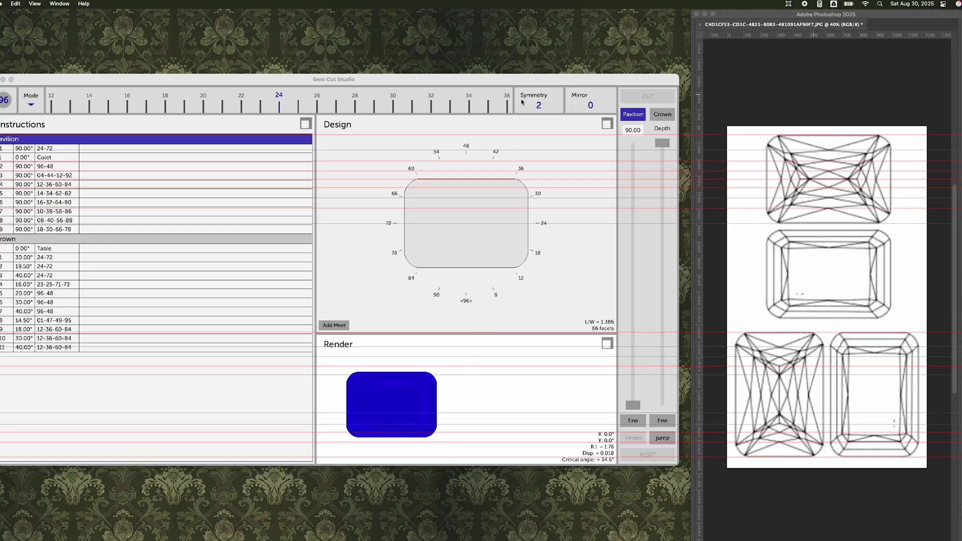
pyautogui.moveTo(478, 82); pyautogui.dragTo(478, 37)
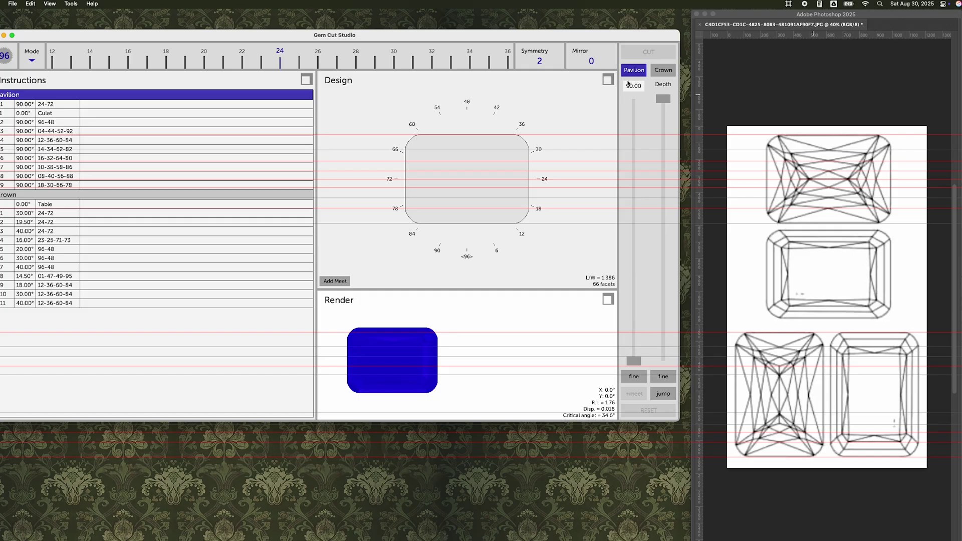
# Step: Cut a 37° pavilion tier at indexes 96-48 down to the centre keel line
pyautogui.scroll(-20, 283, 52)
pyautogui.press('Tab')
pyautogui.write('37')
pyautogui.press('Return')
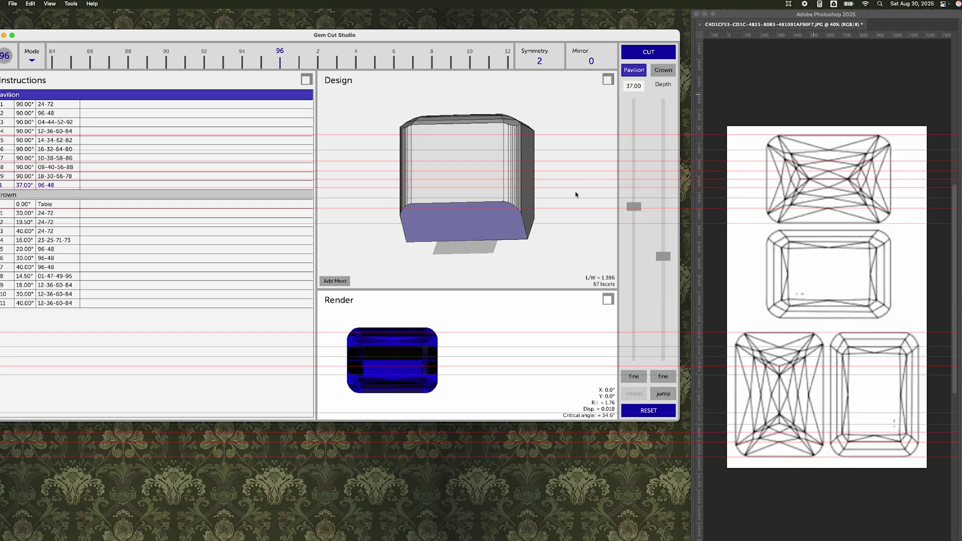
pyautogui.click(649, 51)
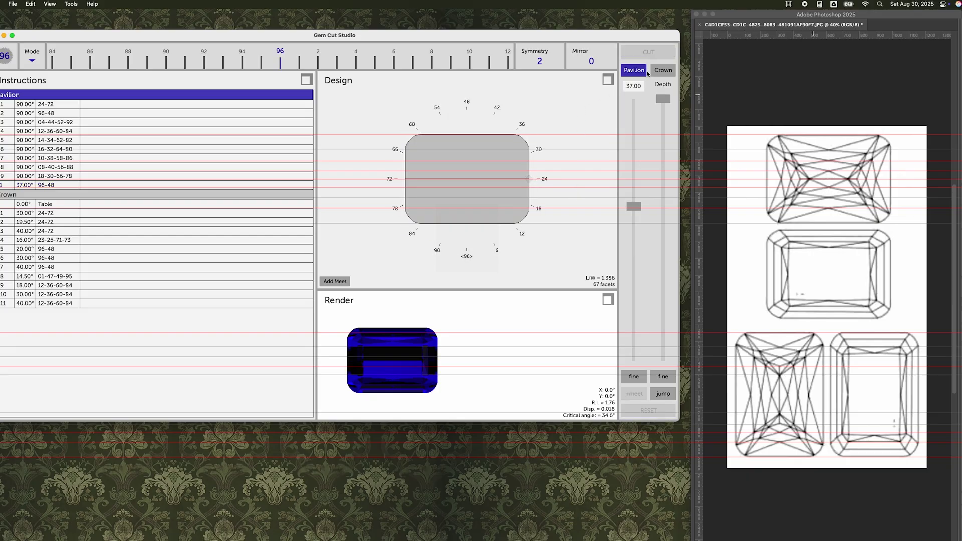
# Step: Cut a 42° pavilion tier at indexes 96-48, matching its edge to the reference guide line
pyautogui.click(635, 87)
pyautogui.write('42')
pyautogui.press('Return')
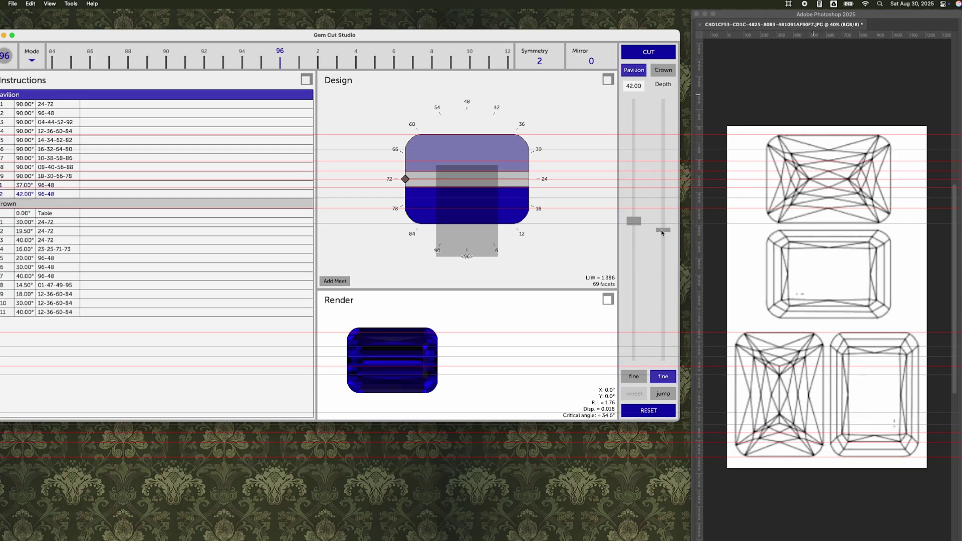
pyautogui.click(642, 56)
# Step: Cut 52° and 58° pavilion tiers at indexes 96-48, aligning their edges with the next guide lines
pyautogui.click(635, 87)
pyautogui.write('52')
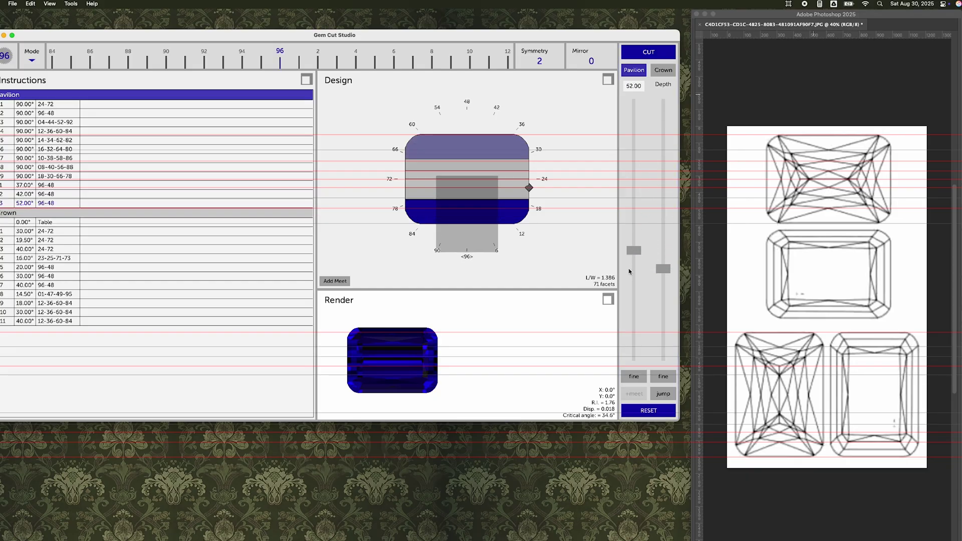
pyautogui.click(641, 50)
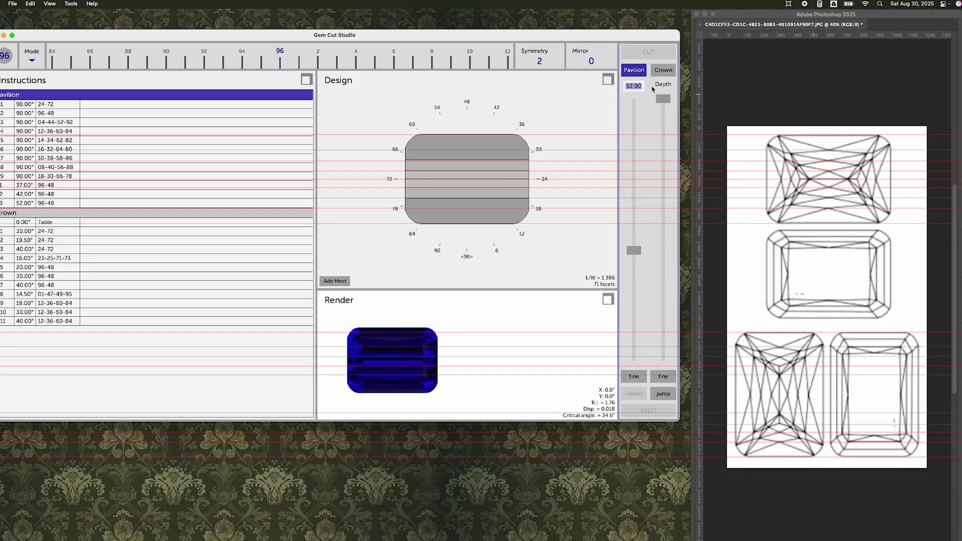
pyautogui.write('58')
pyautogui.moveTo(661, 100); pyautogui.dragTo(633, 273)
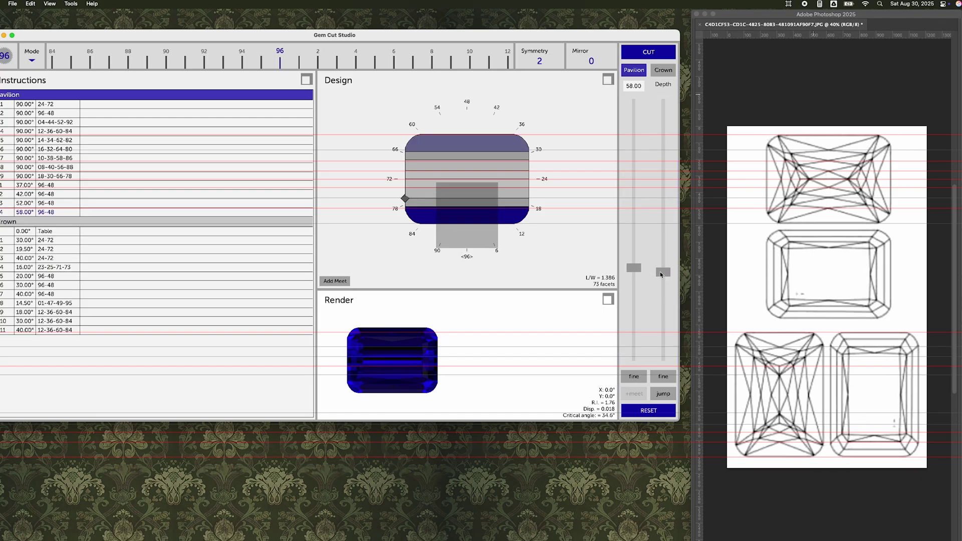
pyautogui.click(650, 52)
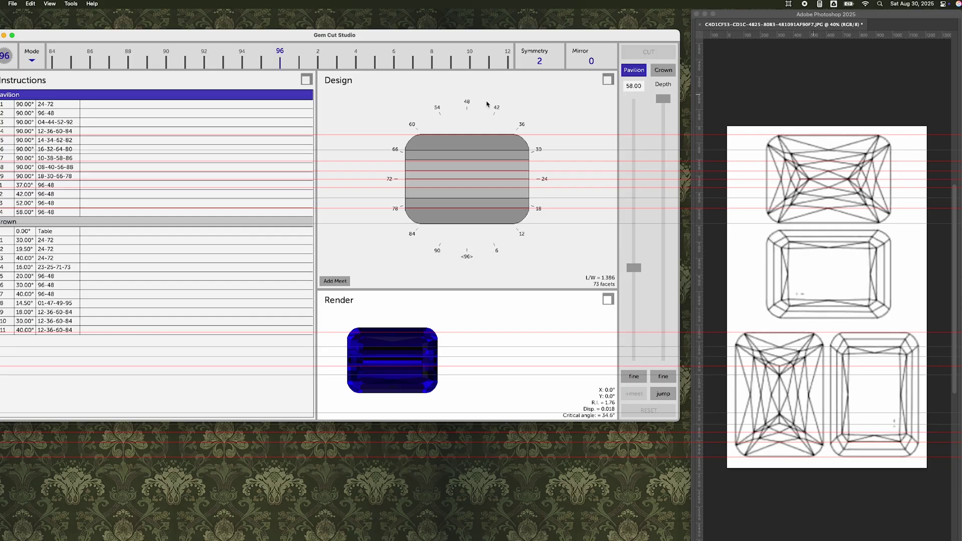
# Step: Set up a 39° pavilion tier with mirror 1 at indexes 01-47-49-95 and lower its cutting depth
pyautogui.click(479, 185)
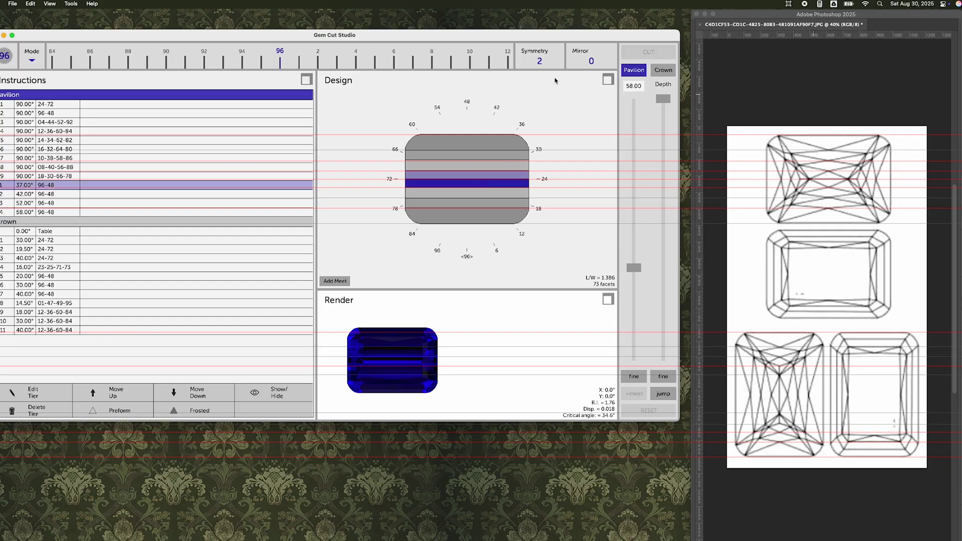
pyautogui.click(589, 60)
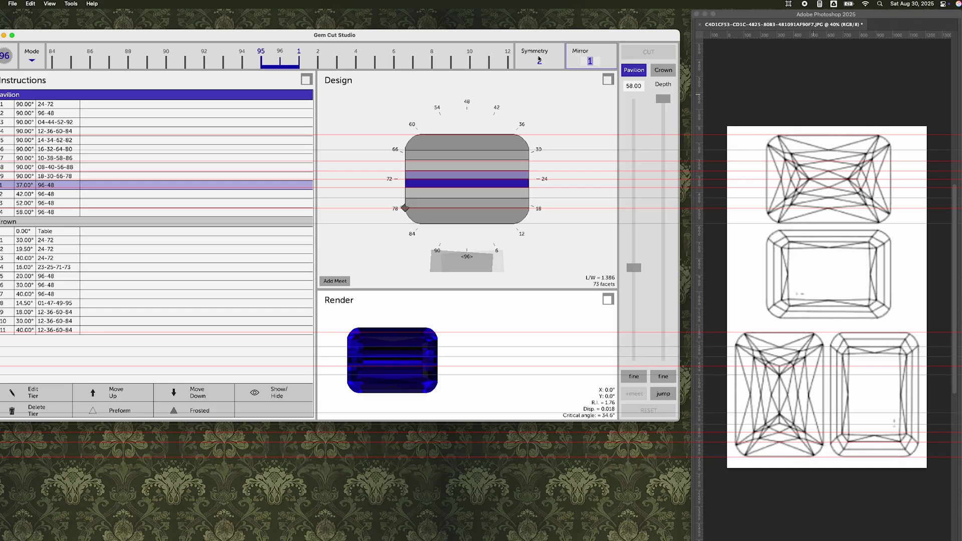
pyautogui.moveTo(663, 102); pyautogui.dragTo(663, 200)
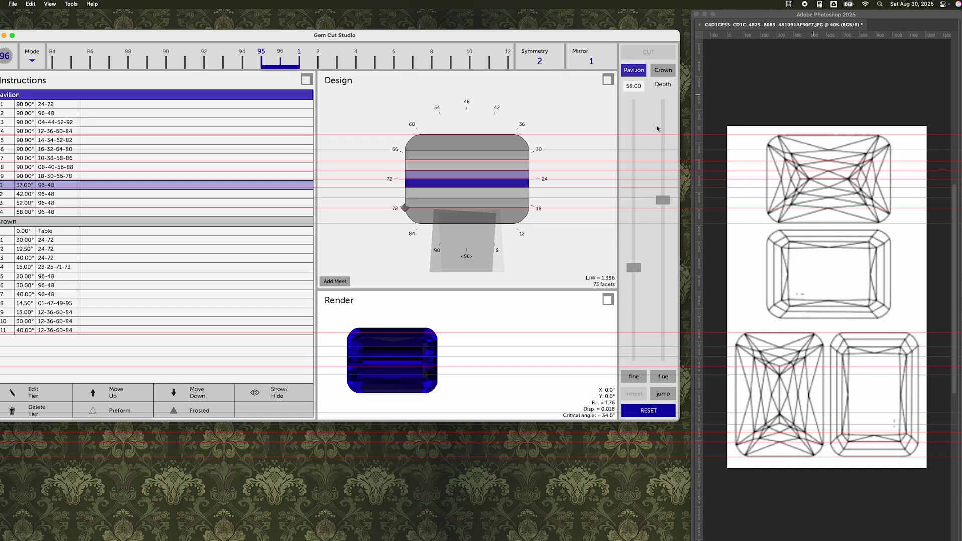
pyautogui.click(636, 84)
pyautogui.write('39')
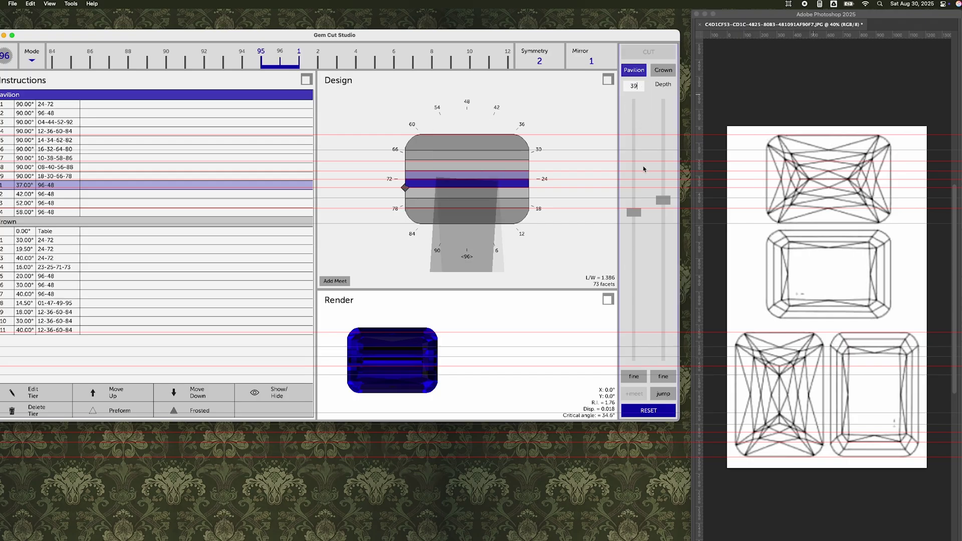
pyautogui.moveTo(663, 201); pyautogui.dragTo(664, 261)
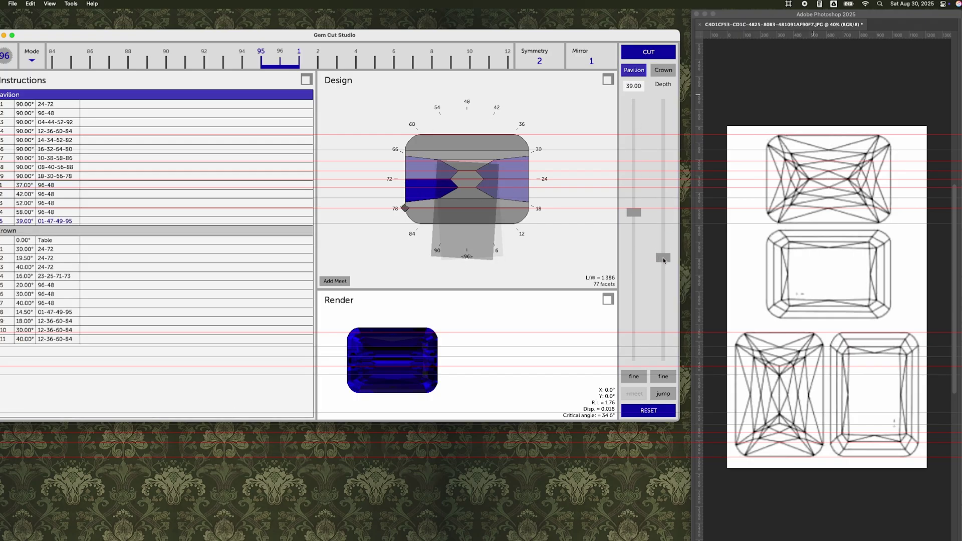
# Step: Set the current pavilion tier to 45.5°, trying mirror 2 and mirror 1, and deepen its cut toward the centre
pyautogui.moveTo(544, 60); pyautogui.dragTo(566, 58)
pyautogui.click(547, 61)
pyautogui.click(590, 64)
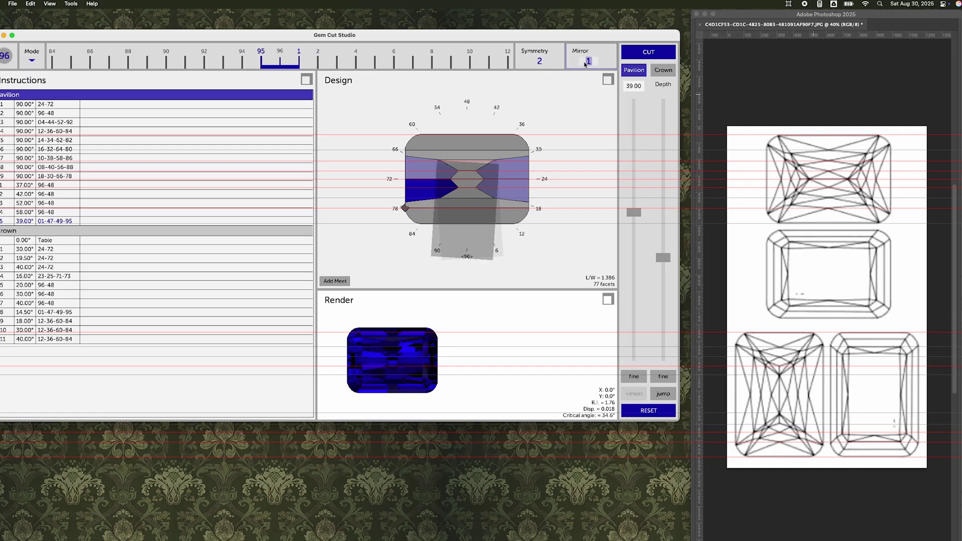
pyautogui.moveTo(634, 212); pyautogui.dragTo(663, 265)
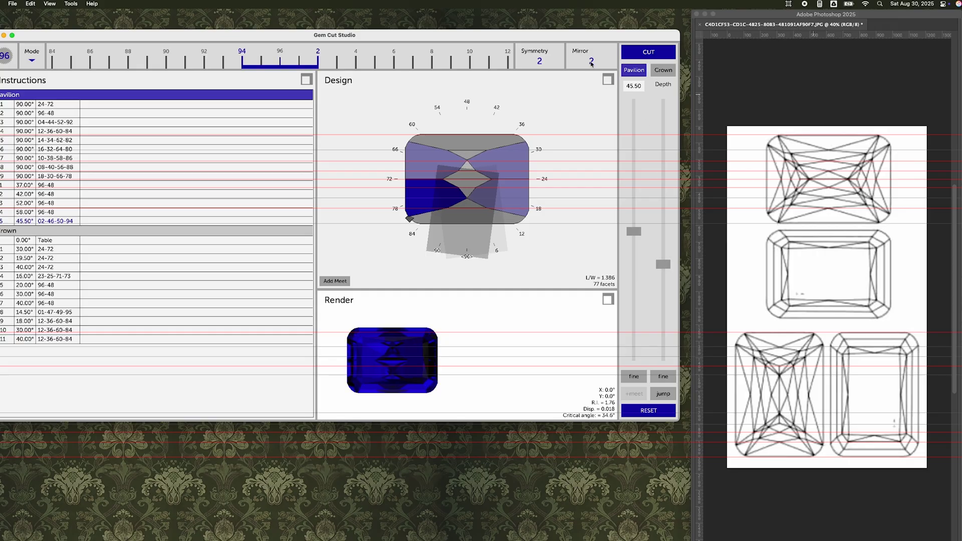
pyautogui.scroll(-1, 590, 60)
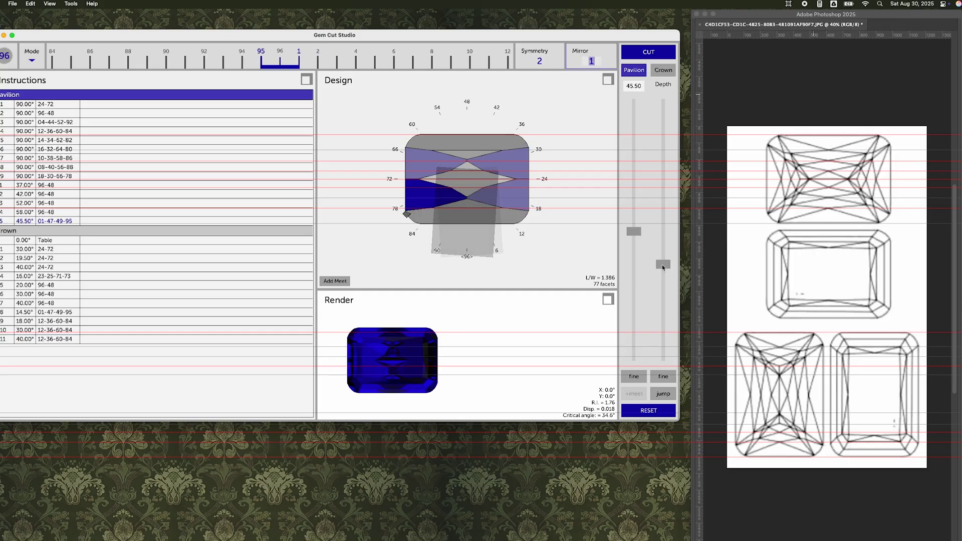
pyautogui.moveTo(663, 265); pyautogui.dragTo(661, 266)
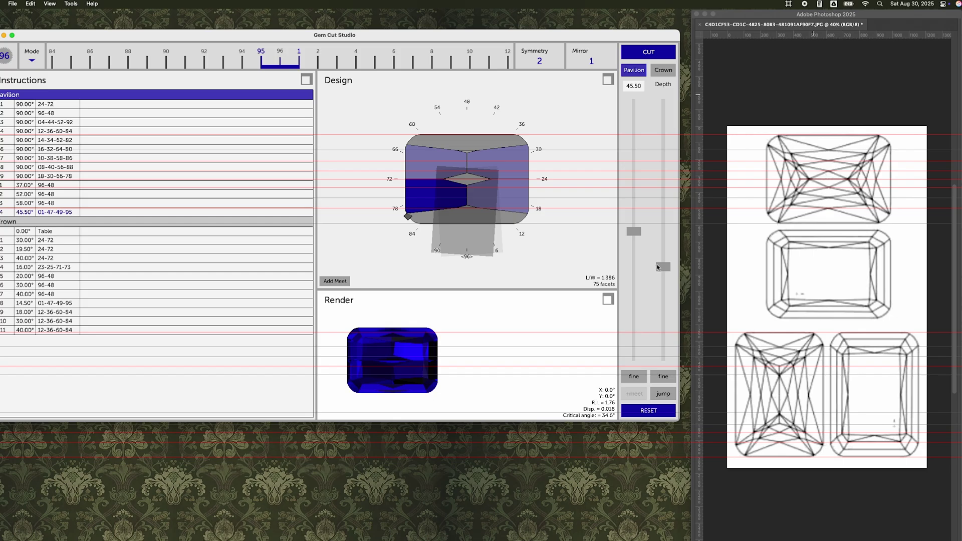
# Step: Cut the tier at 46.5° with mirror 2, at indexes 02-46-50-94
pyautogui.moveTo(634, 232); pyautogui.dragTo(659, 266)
pyautogui.scroll(6, 633, 236)
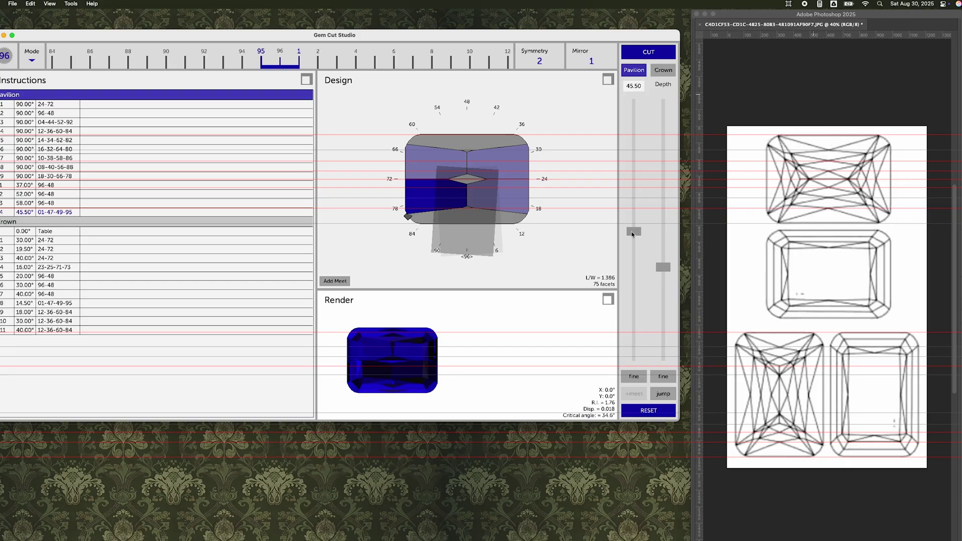
pyautogui.moveTo(632, 231); pyautogui.dragTo(632, 233)
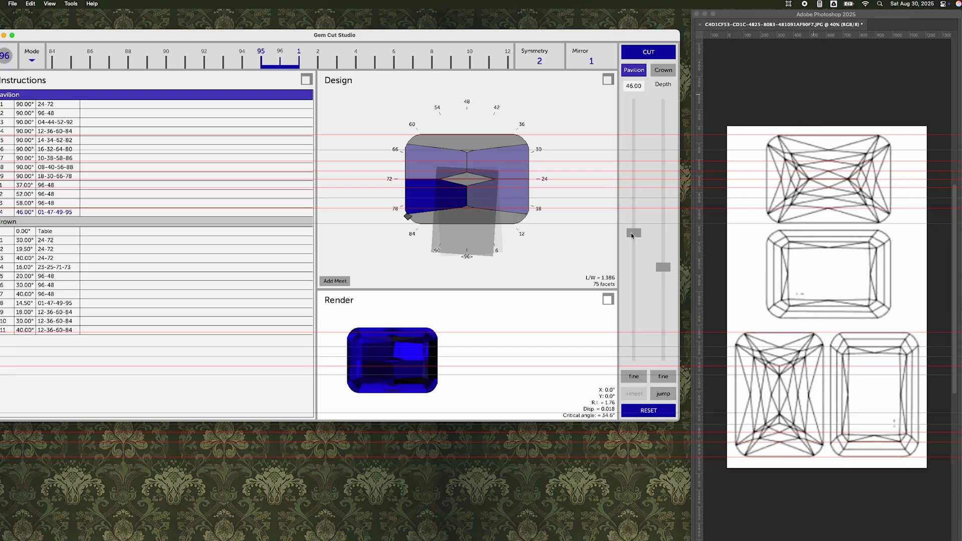
pyautogui.scroll(1, 578, 53)
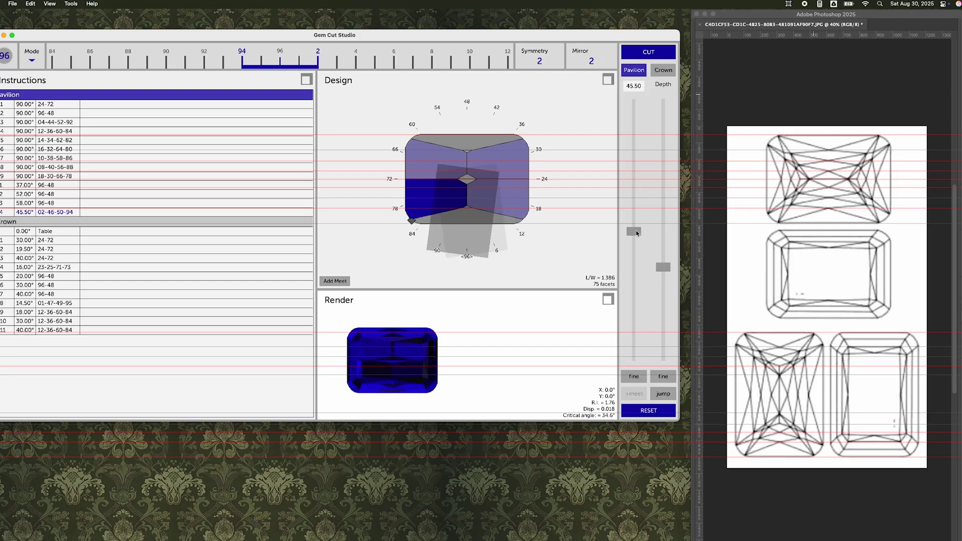
pyautogui.moveTo(636, 232); pyautogui.dragTo(636, 236)
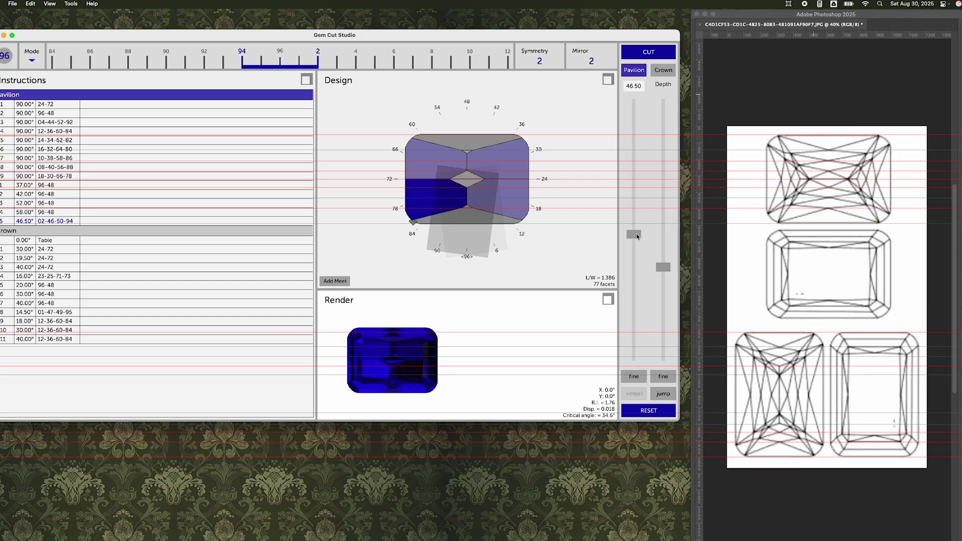
pyautogui.click(648, 52)
# Step: Cut a 59.5° pavilion tier at indexes 96-48 with mirror 0
pyautogui.scroll(-2, 591, 55)
pyautogui.moveTo(634, 234); pyautogui.dragTo(633, 250)
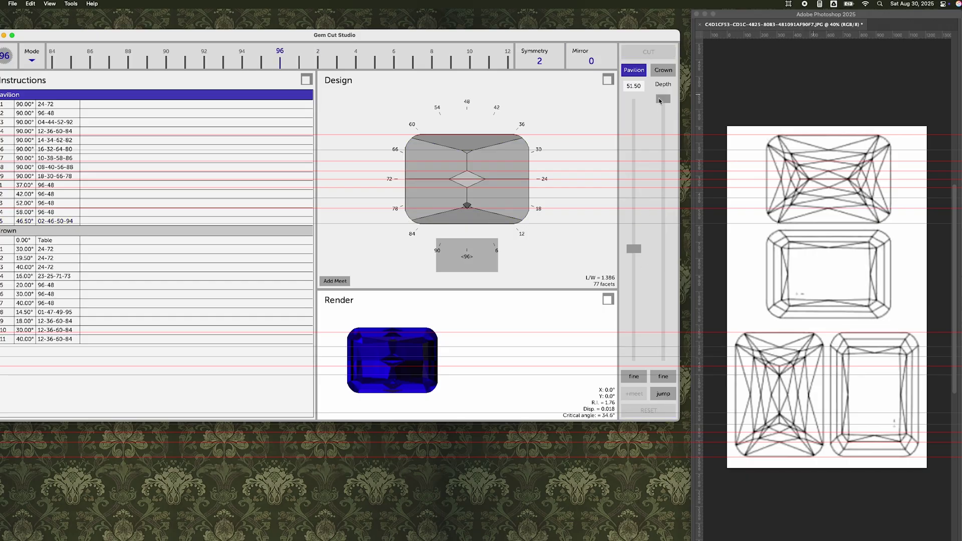
pyautogui.moveTo(662, 99); pyautogui.dragTo(647, 277)
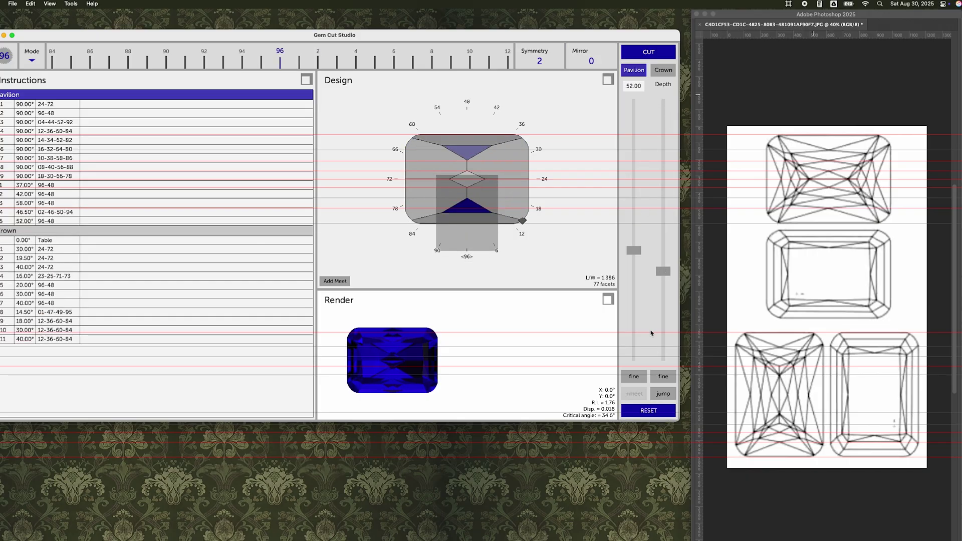
pyautogui.click(635, 394)
pyautogui.click(467, 214)
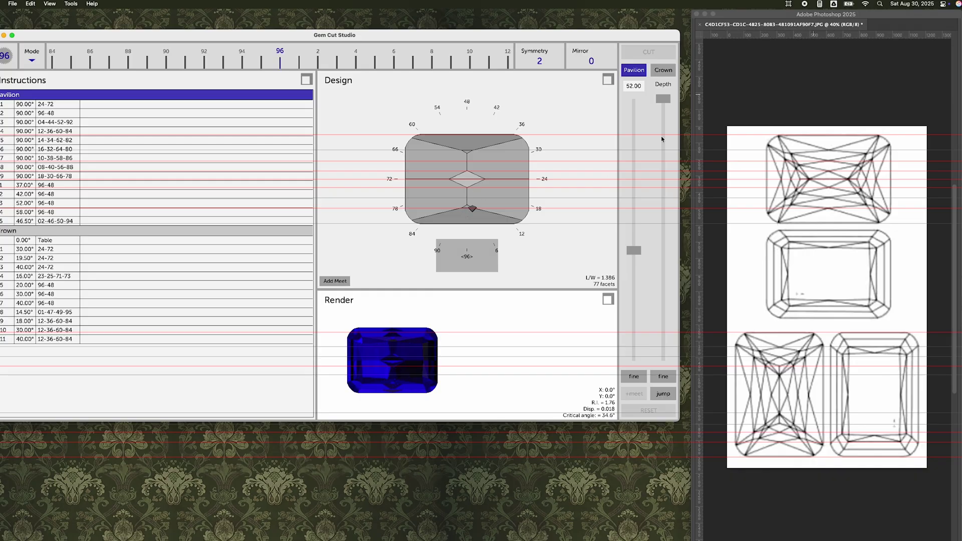
pyautogui.moveTo(655, 107); pyautogui.dragTo(651, 273)
pyautogui.click(652, 53)
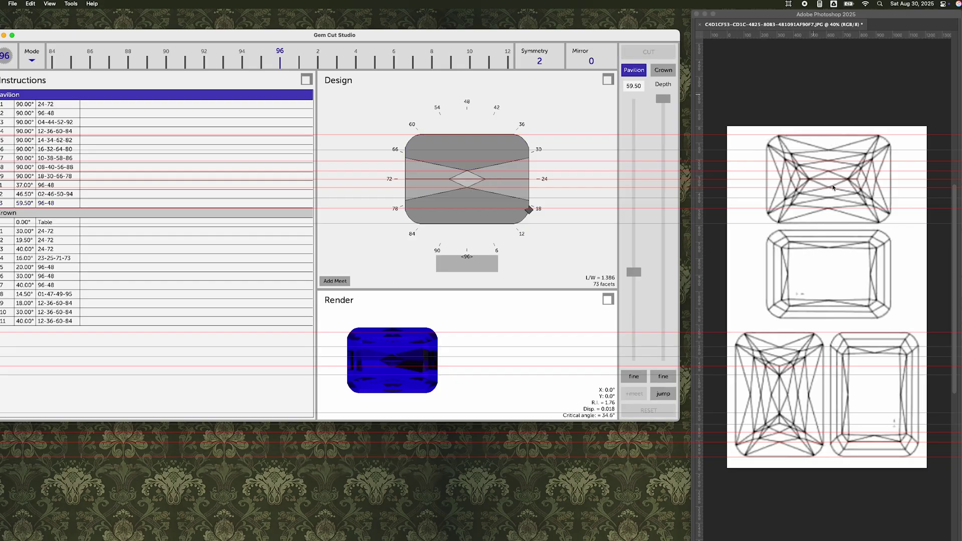
# Step: Set up a 63° pavilion tier with mirror 1 at indexes 01-47-49-95 and lower its cutting depth
pyautogui.click(487, 206)
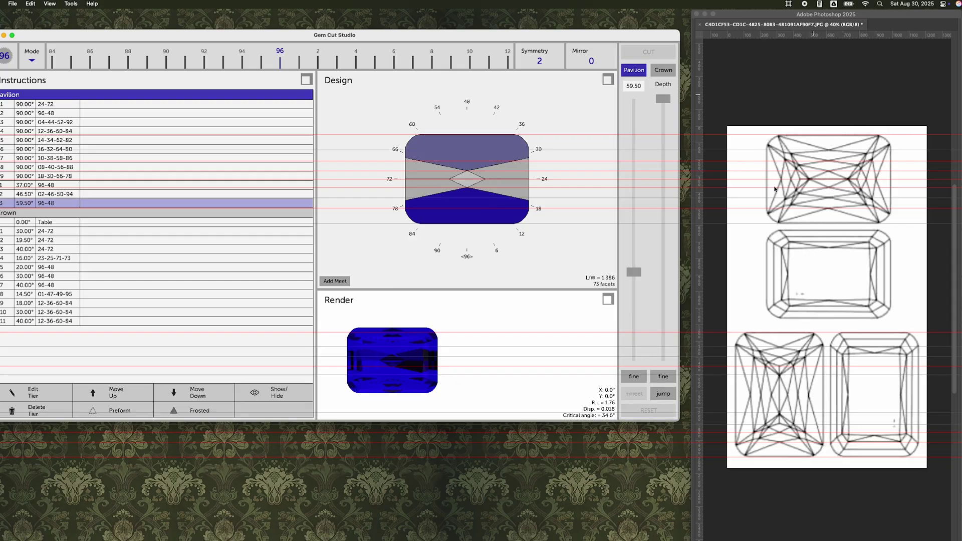
pyautogui.click(499, 191)
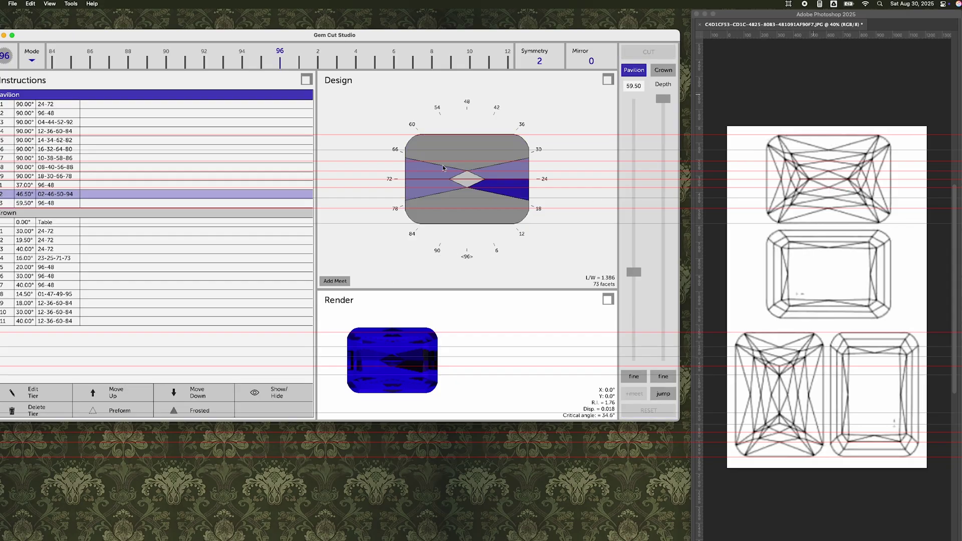
pyautogui.click(605, 59)
pyautogui.moveTo(633, 272); pyautogui.dragTo(634, 282)
pyautogui.moveTo(663, 98); pyautogui.dragTo(662, 292)
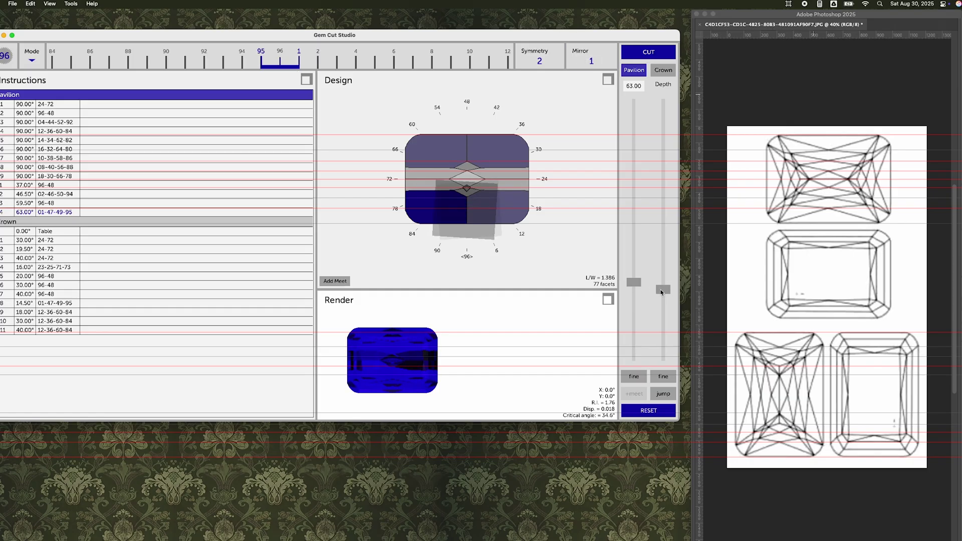
# Step: Add horizontal guide lines through the pavilion facet junctions of the upper reference diagram
pyautogui.click(789, 3)
pyautogui.click(815, 80)
pyautogui.moveTo(467, 193); pyautogui.dragTo(467, 204)
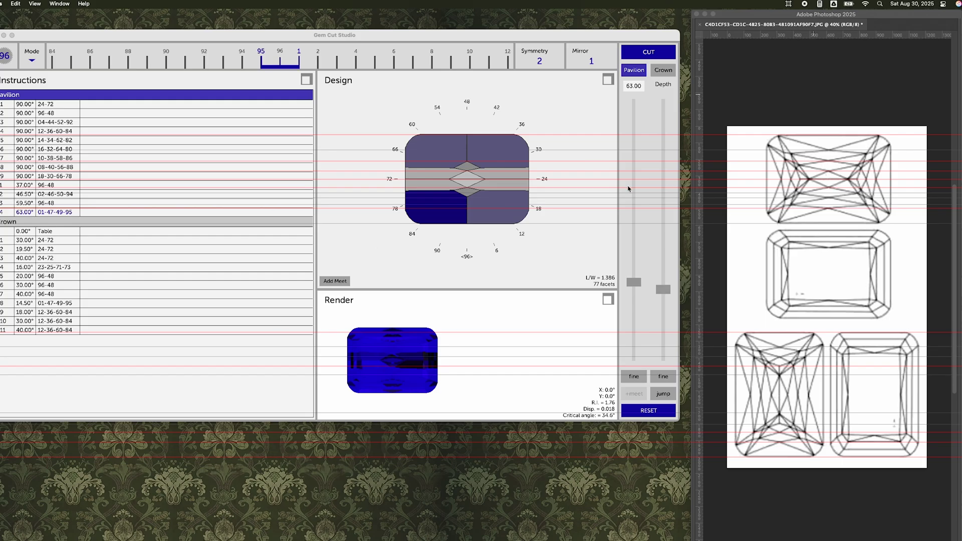
pyautogui.click(789, 4)
pyautogui.moveTo(822, 98)
pyautogui.click(788, 3)
pyautogui.click(793, 123)
pyautogui.moveTo(872, 205); pyautogui.dragTo(861, 179)
# Step: Cut the 63° tier to its guide line and cut a 67° pavilion tier at indexes 96-48 with mirror 0
pyautogui.moveTo(664, 289); pyautogui.dragTo(668, 289)
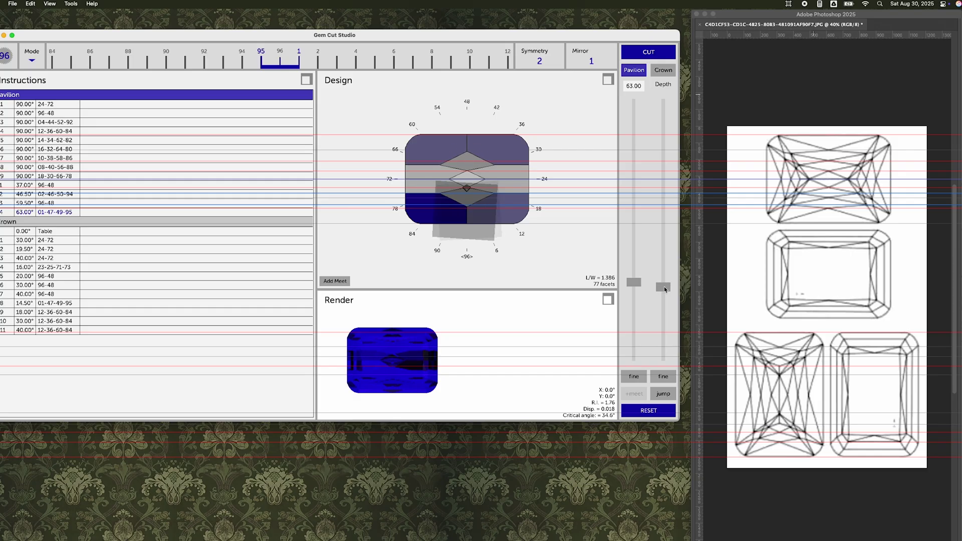
pyautogui.click(442, 218)
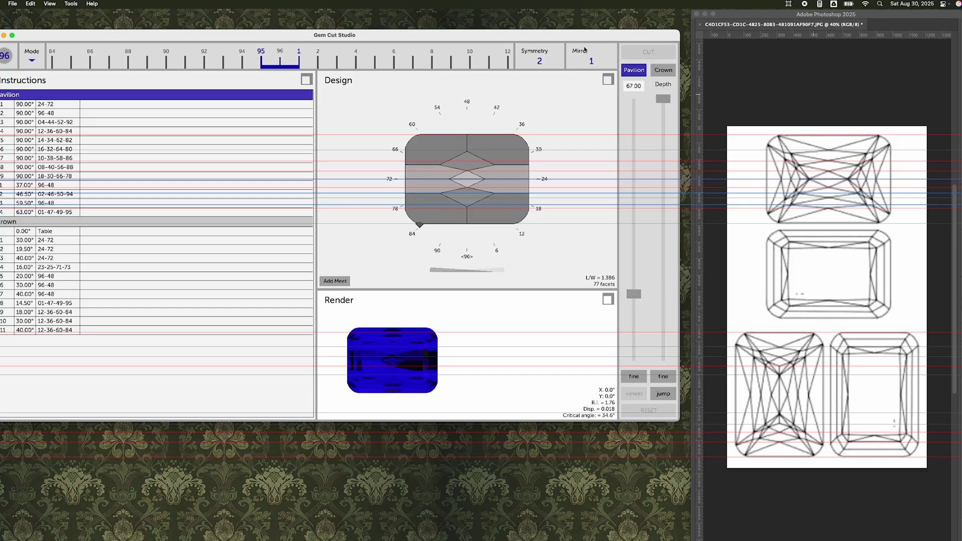
pyautogui.click(585, 55)
pyautogui.scroll(-3, 632, 292)
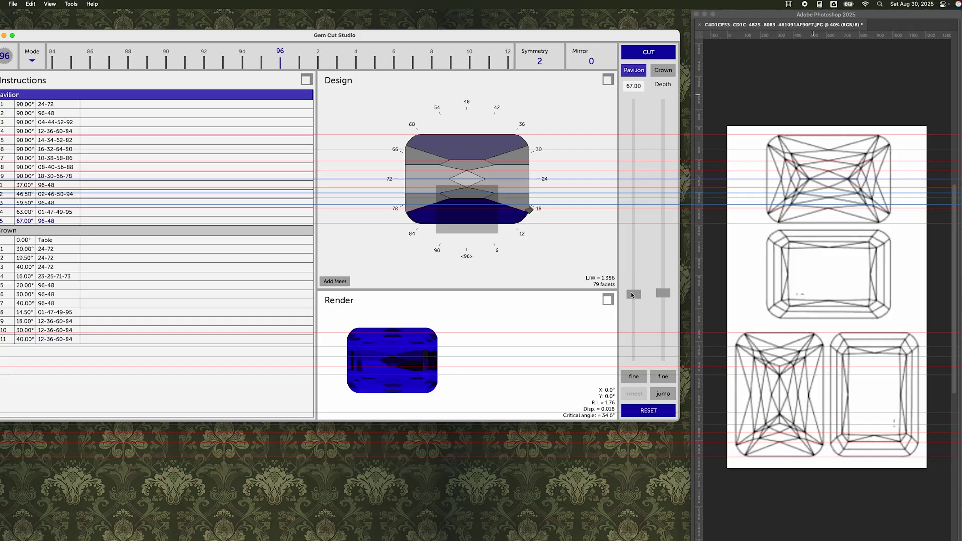
pyautogui.click(642, 59)
# Step: Steepen the 63° pavilion tier to 66.5° and the 67° tier to 72.5°, recutting each to its guide line
pyautogui.doubleClick(512, 210)
pyautogui.moveTo(663, 288)
pyautogui.mouseDown()
pyautogui.moveTo(636, 291)
pyautogui.moveTo(665, 294)
pyautogui.mouseUp()
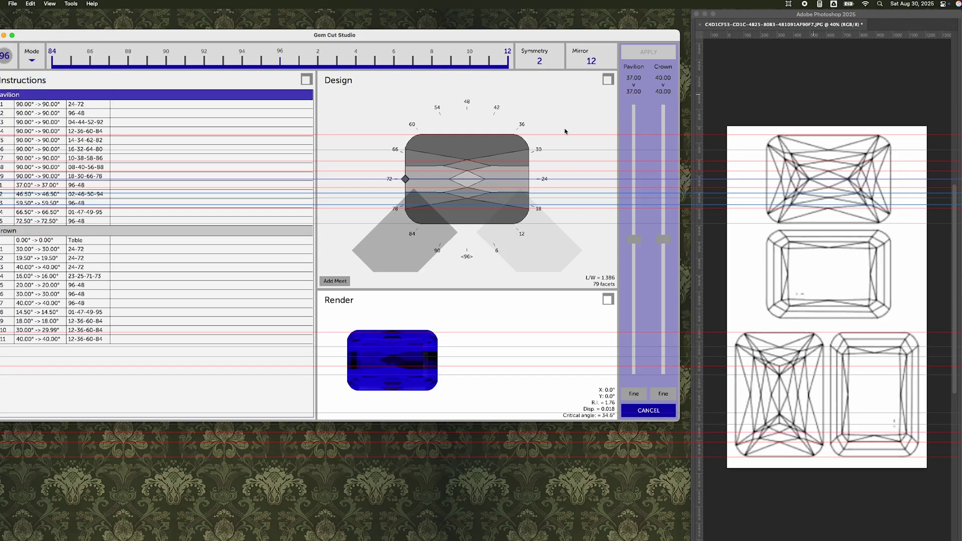
pyautogui.moveTo(633, 239); pyautogui.dragTo(634, 298)
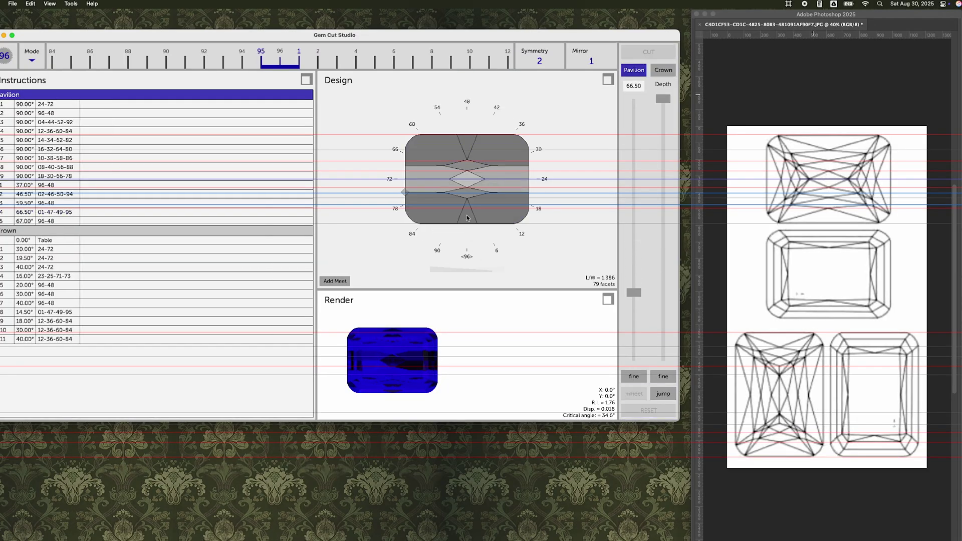
pyautogui.click(470, 220)
pyautogui.doubleClick(469, 220)
pyautogui.moveTo(650, 296); pyautogui.dragTo(651, 307)
pyautogui.moveTo(651, 307); pyautogui.dragTo(650, 309)
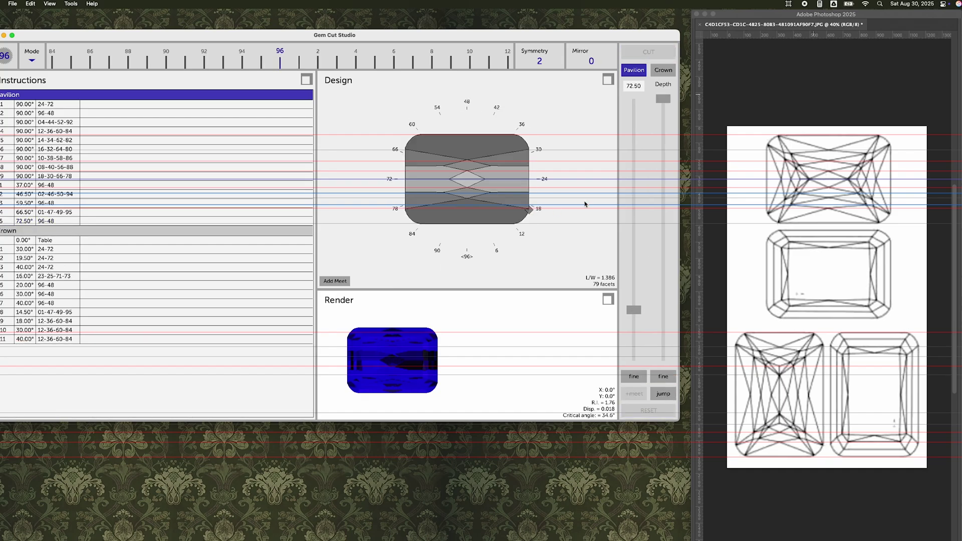
# Step: Try cutting a 78.5° pavilion tier at indexes 01-47-49-95 and an 81.5° tier at indexes 96-48
pyautogui.moveTo(663, 99); pyautogui.dragTo(636, 328)
pyautogui.click(592, 61)
pyautogui.moveTo(663, 297); pyautogui.dragTo(663, 299)
pyautogui.moveTo(637, 329); pyautogui.dragTo(638, 332)
pyautogui.moveTo(663, 297); pyautogui.dragTo(663, 299)
pyautogui.press('Return')
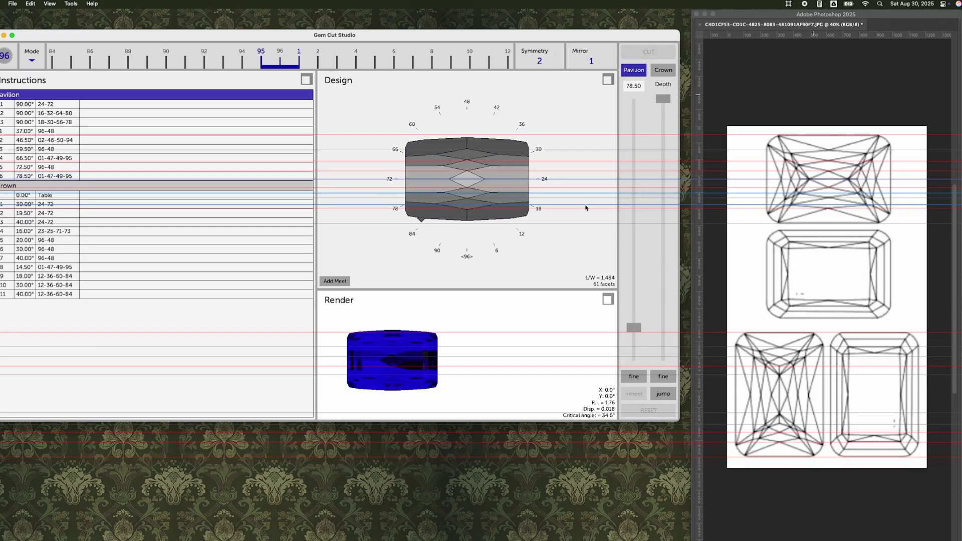
pyautogui.click(668, 400)
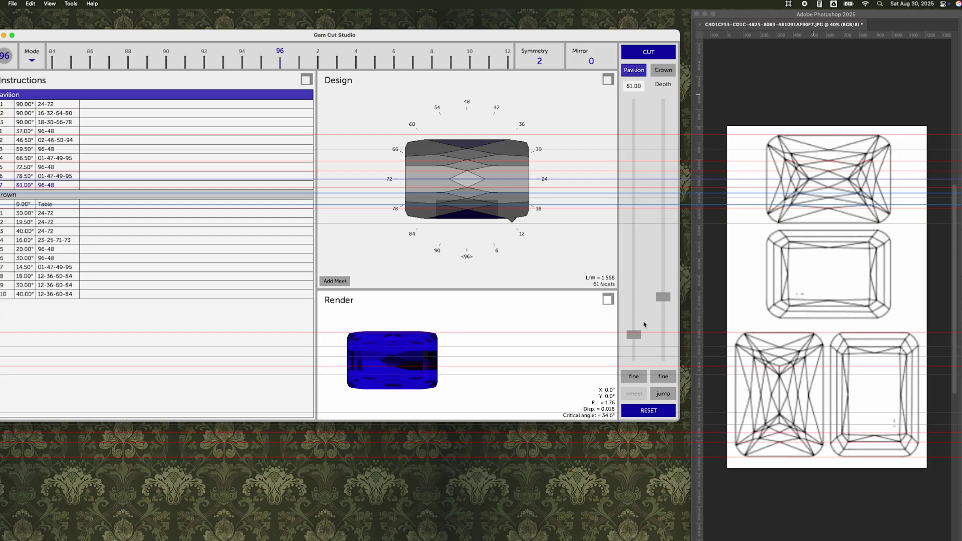
pyautogui.scroll(-1, 641, 326)
pyautogui.press('Return')
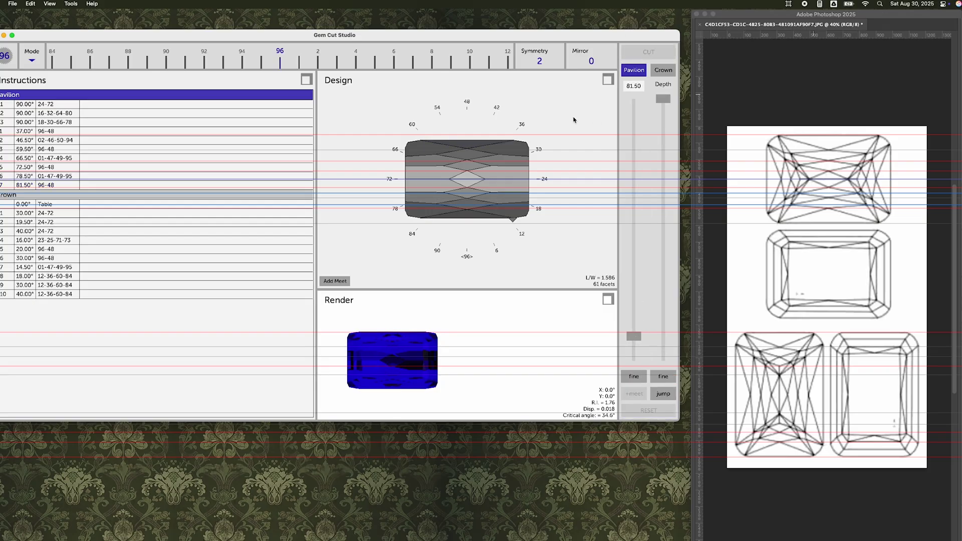
# Step: Set the mirror to 12 and try scaling the pavilion angles so the 37° tier becomes 34.71°
pyautogui.write('12')
pyautogui.moveTo(663, 99); pyautogui.dragTo(663, 105)
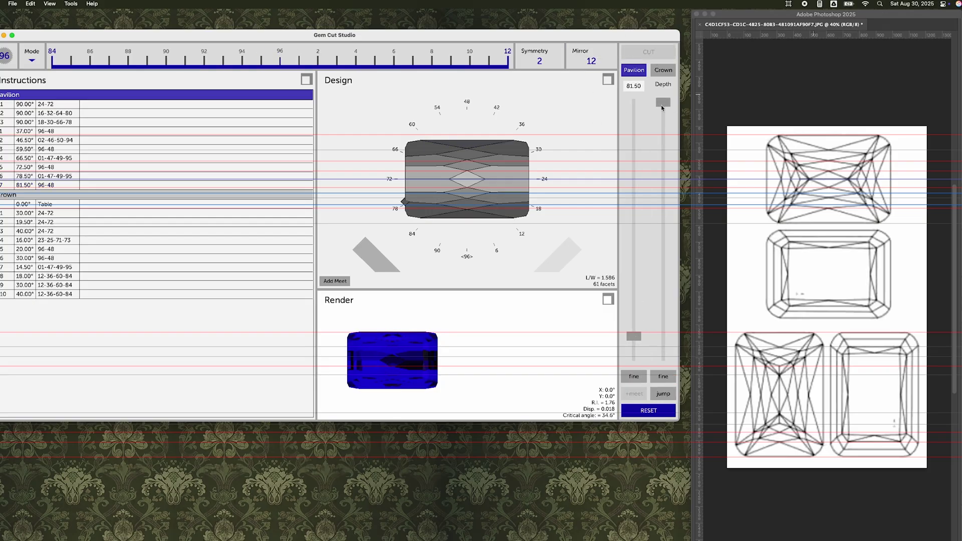
pyautogui.moveTo(530, 159); pyautogui.dragTo(579, 272)
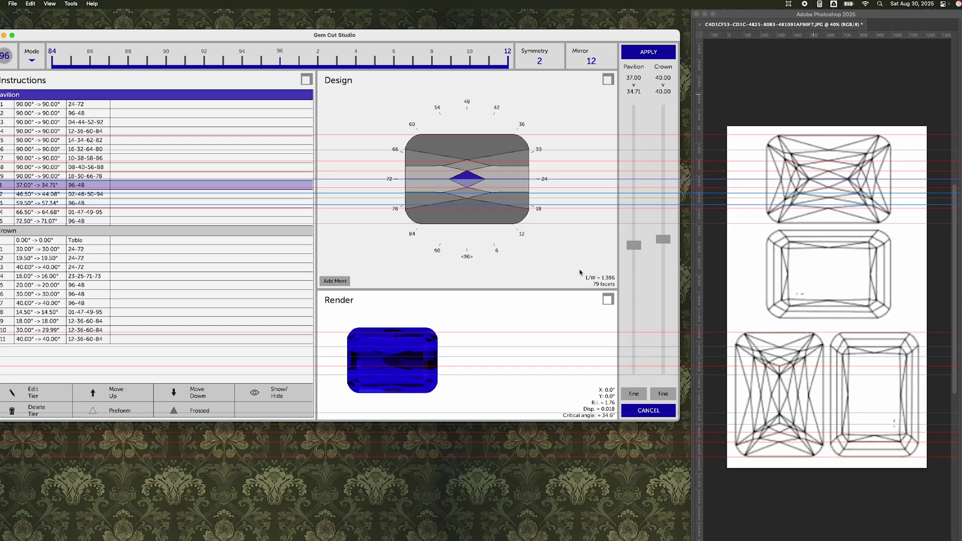
# Step: Cut a 75° and a 46° pavilion tier at indexes 12-36-60-84
pyautogui.moveTo(572, 236); pyautogui.dragTo(587, 98)
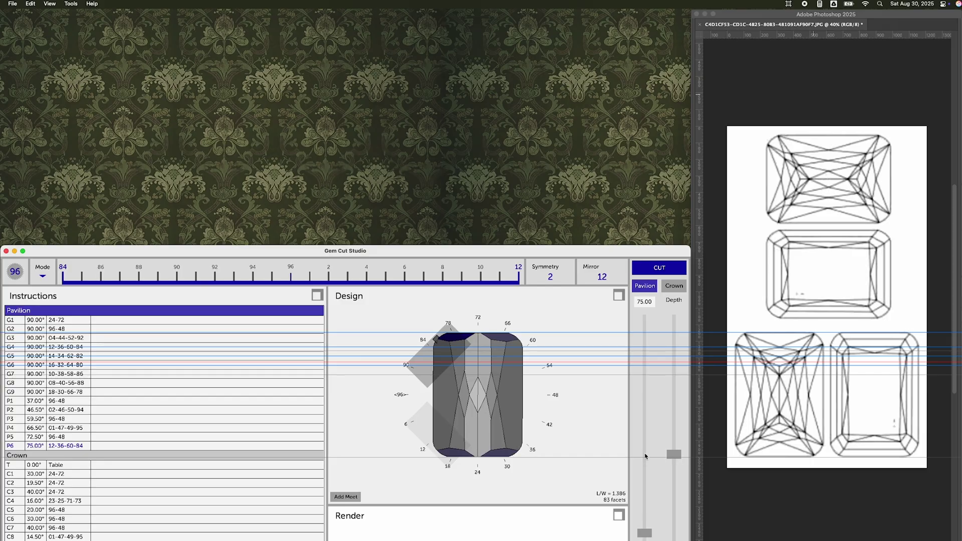
pyautogui.moveTo(645, 456); pyautogui.dragTo(644, 464)
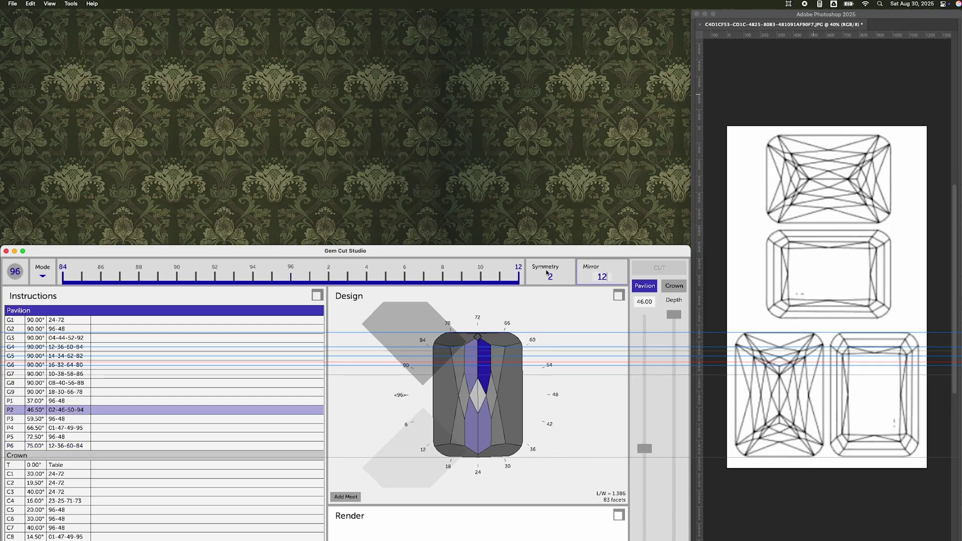
pyautogui.moveTo(673, 318); pyautogui.dragTo(672, 470)
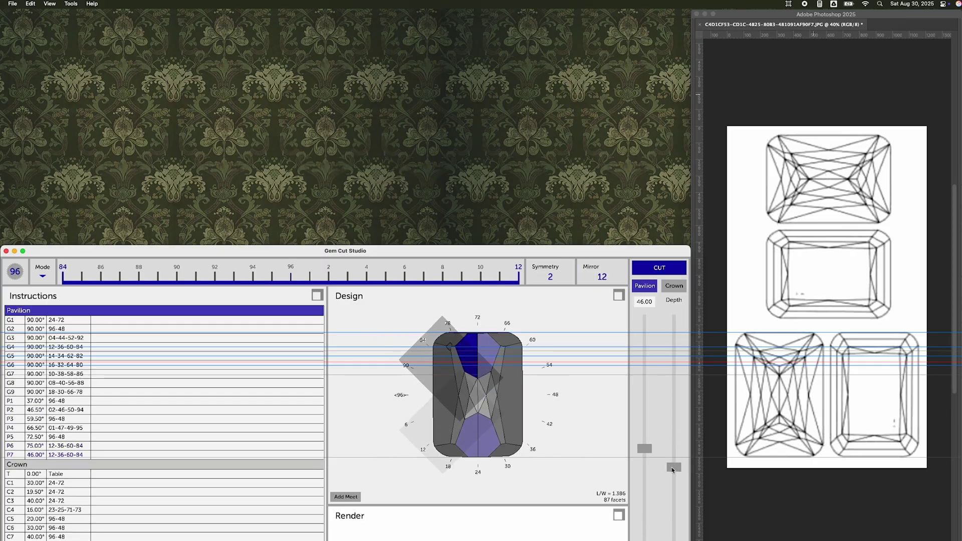
pyautogui.click(660, 268)
# Step: Cut a 48.5° pavilion tier at indexes 23-25-71-73 with mirror 1
pyautogui.moveTo(602, 273); pyautogui.dragTo(521, 274)
pyautogui.moveTo(366, 271); pyautogui.dragTo(823, 263)
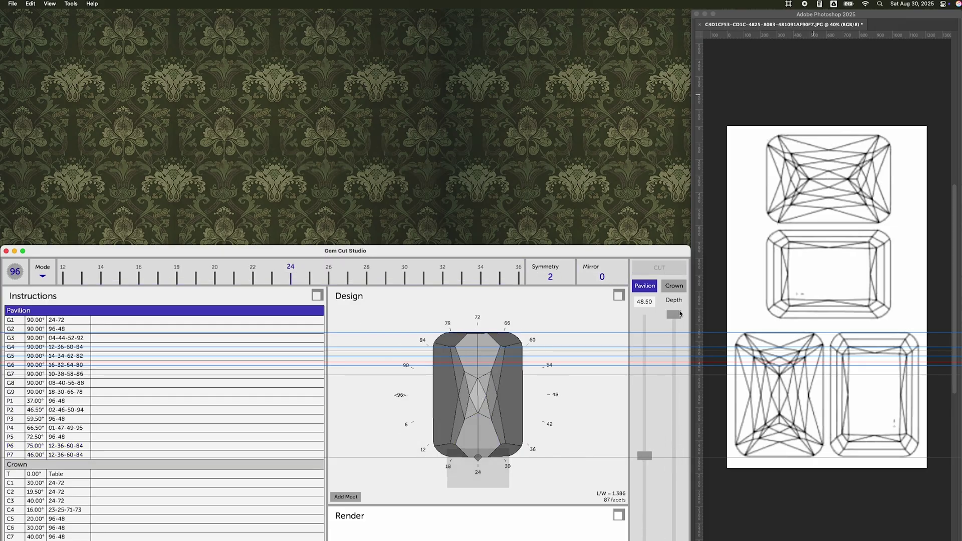
pyautogui.moveTo(681, 313); pyautogui.dragTo(667, 461)
pyautogui.press('Up')
pyautogui.click(659, 268)
# Step: Recut the 46° pavilion tier at indexes 13-35-61-83 using symmetry 4 and mirror 11
pyautogui.moveTo(550, 251); pyautogui.dragTo(550, 137)
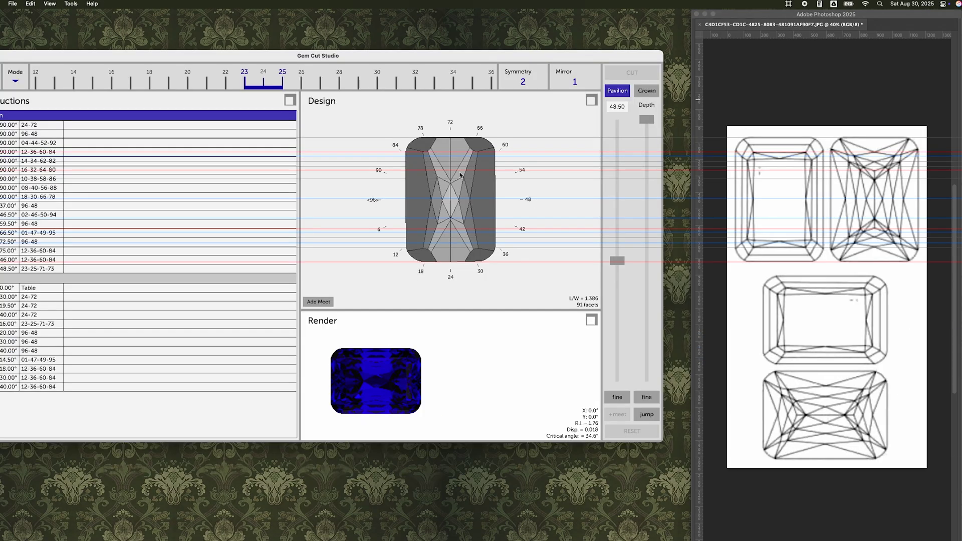
pyautogui.doubleClick(459, 175)
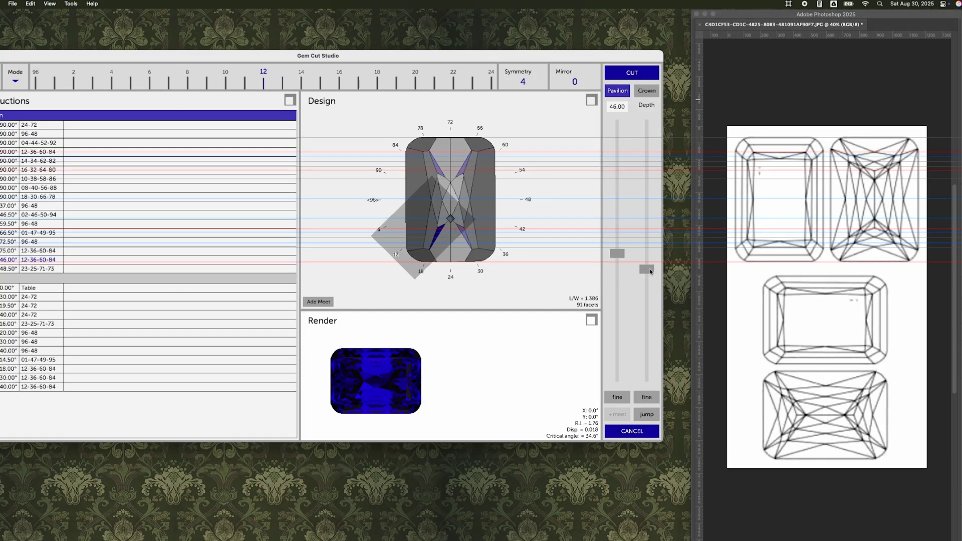
pyautogui.click(245, 75)
pyautogui.click(574, 80)
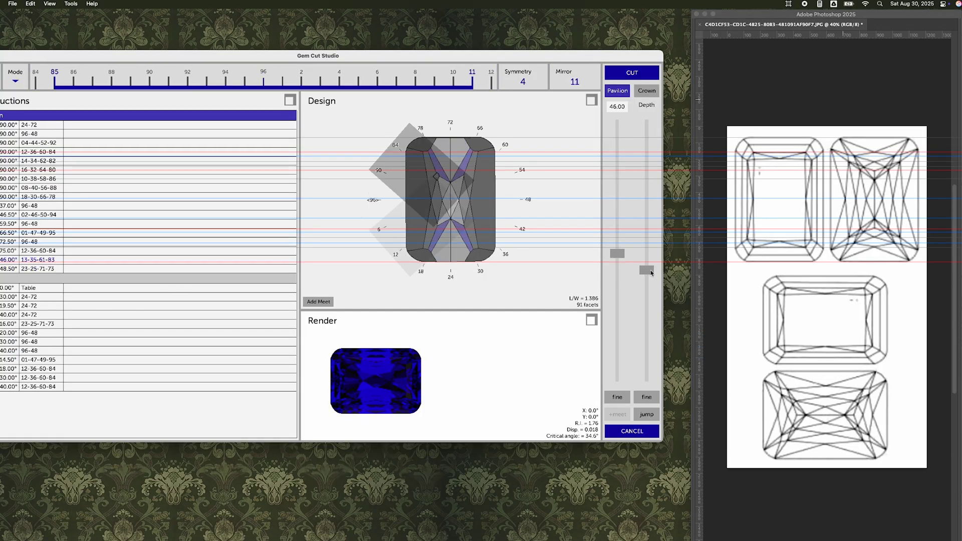
pyautogui.click(461, 252)
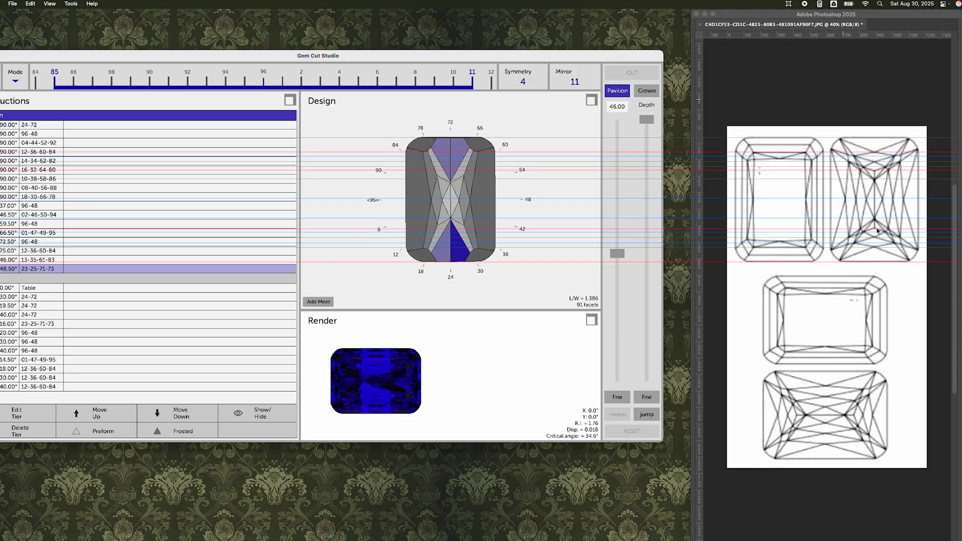
# Step: Recut the 48.5° pavilion tier at indexes 19-29-67-77 with mirror 5, fitting it to the meet point
pyautogui.click(16, 413)
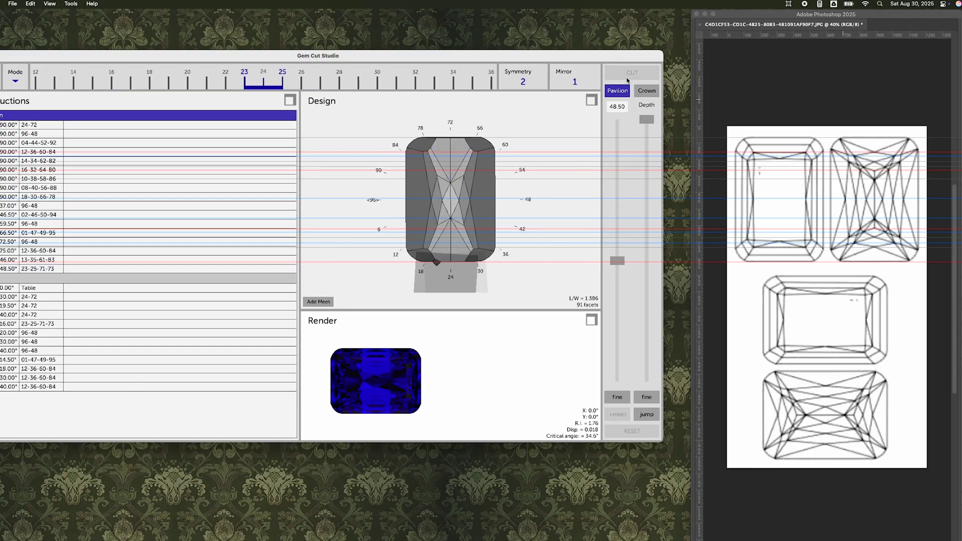
pyautogui.click(445, 255)
pyautogui.click(16, 413)
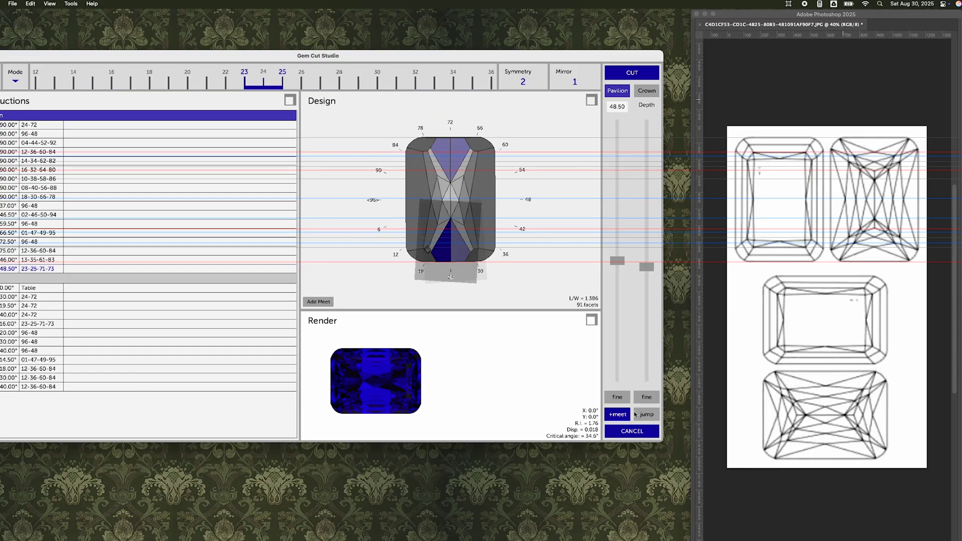
pyautogui.click(617, 414)
pyautogui.scroll(4, 574, 81)
pyautogui.click(632, 72)
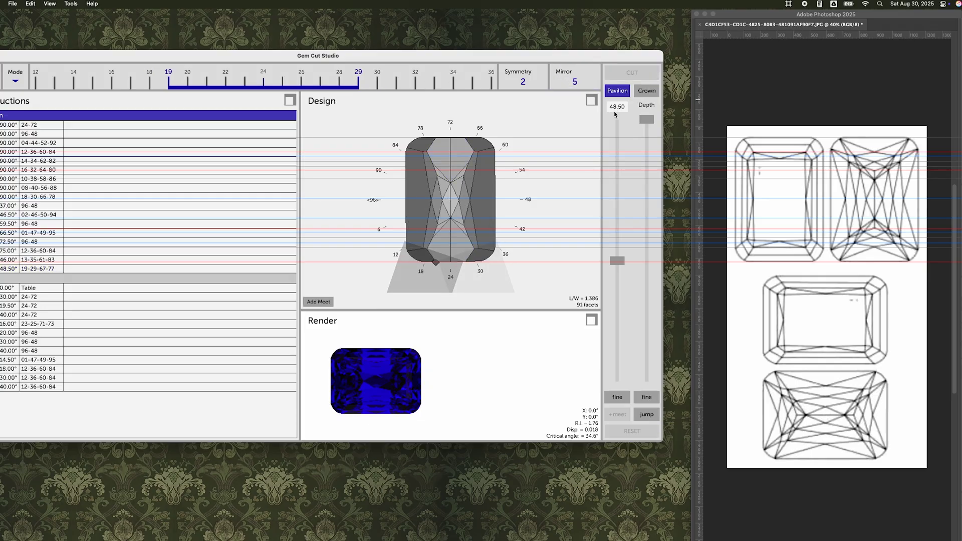
# Step: Cut a 58° pavilion tier at indexes 24-72 and a 61° tier at 23-25-71-73 with mirror 1
pyautogui.moveTo(618, 264); pyautogui.dragTo(624, 273)
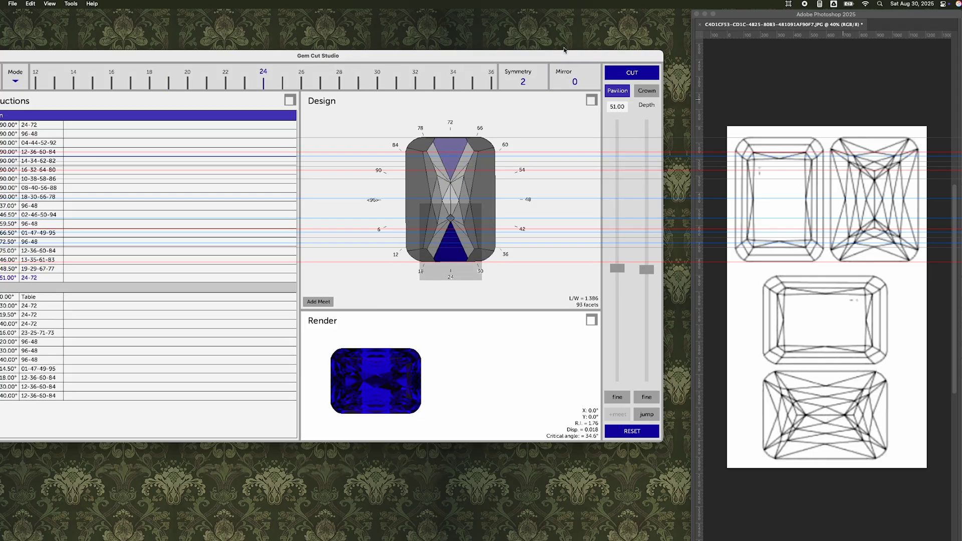
pyautogui.press('Return')
pyautogui.click(646, 277)
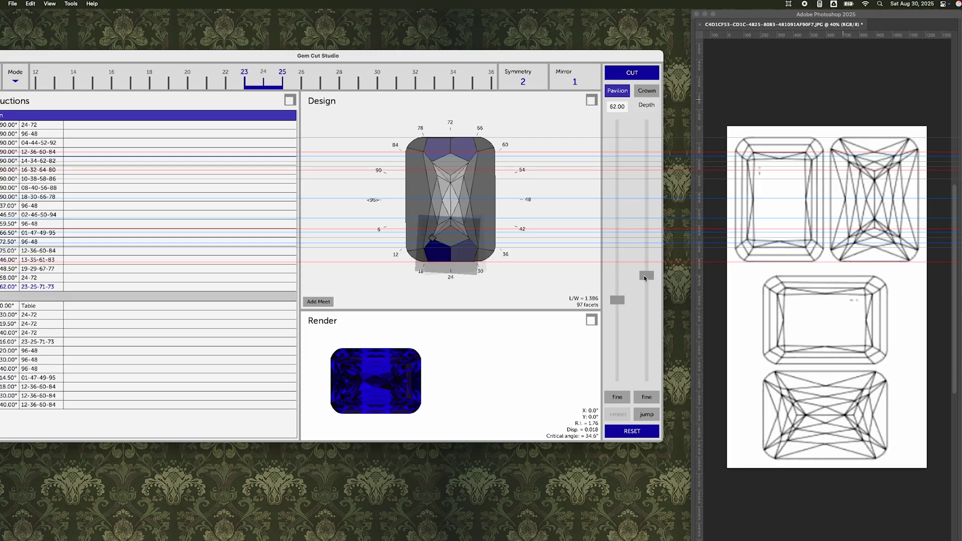
pyautogui.click(619, 415)
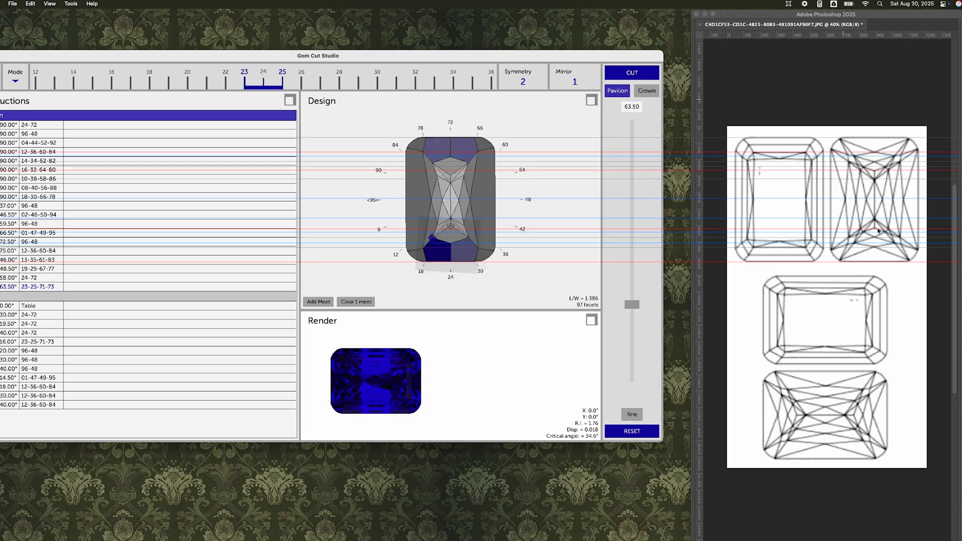
pyautogui.press('Return')
pyautogui.click(462, 249)
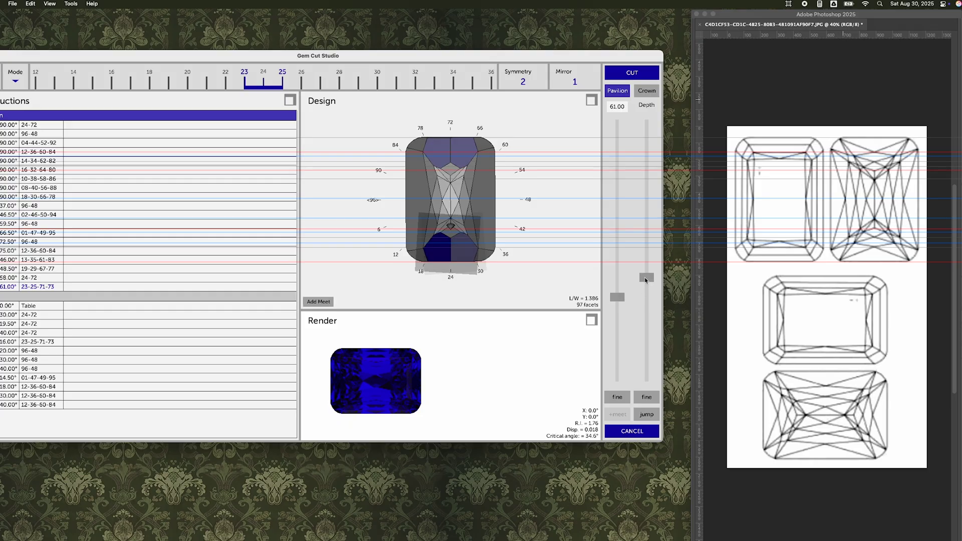
pyautogui.click(623, 75)
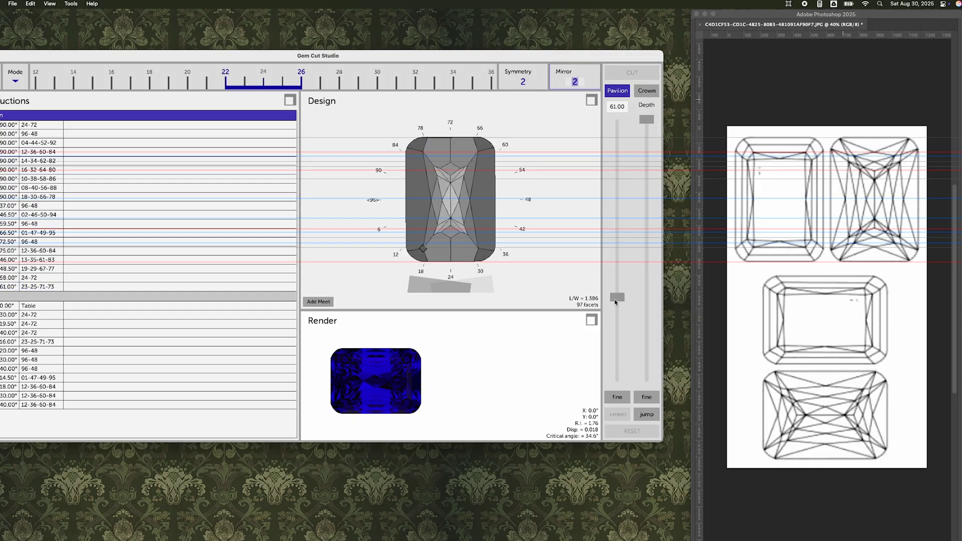
# Step: Cut a 67° end pavilion tier at indexes 24-72 with mirror 0
pyautogui.click(636, 276)
pyautogui.moveTo(614, 304); pyautogui.dragTo(620, 317)
pyautogui.moveTo(646, 273); pyautogui.dragTo(647, 280)
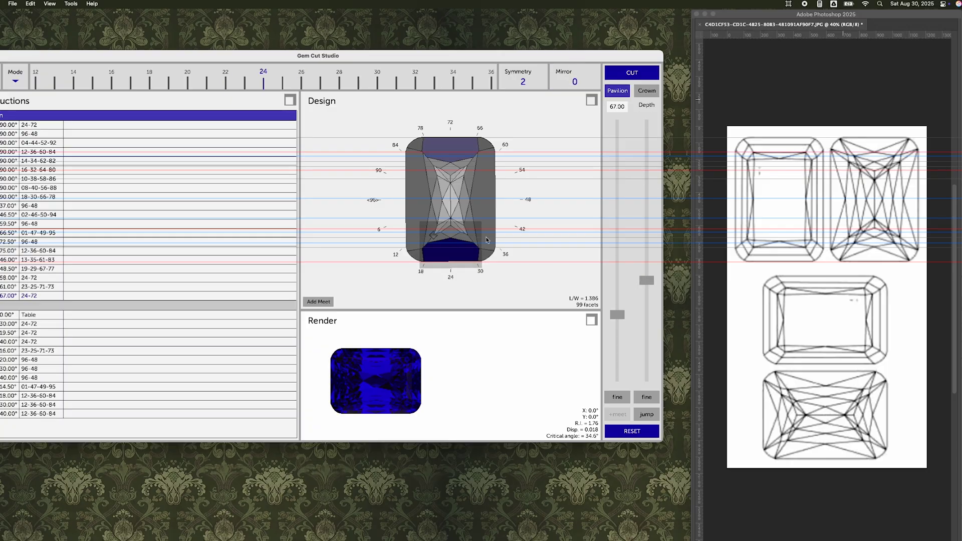
pyautogui.click(624, 73)
# Step: Cut a 73° pavilion tier at indexes 23-25-71-73 with mirror 1 and a 76° tier at 24-72
pyautogui.scroll(2, 575, 81)
pyautogui.moveTo(618, 315); pyautogui.dragTo(617, 323)
pyautogui.click(642, 275)
pyautogui.scroll(-1, 575, 80)
pyautogui.moveTo(652, 278); pyautogui.dragTo(652, 281)
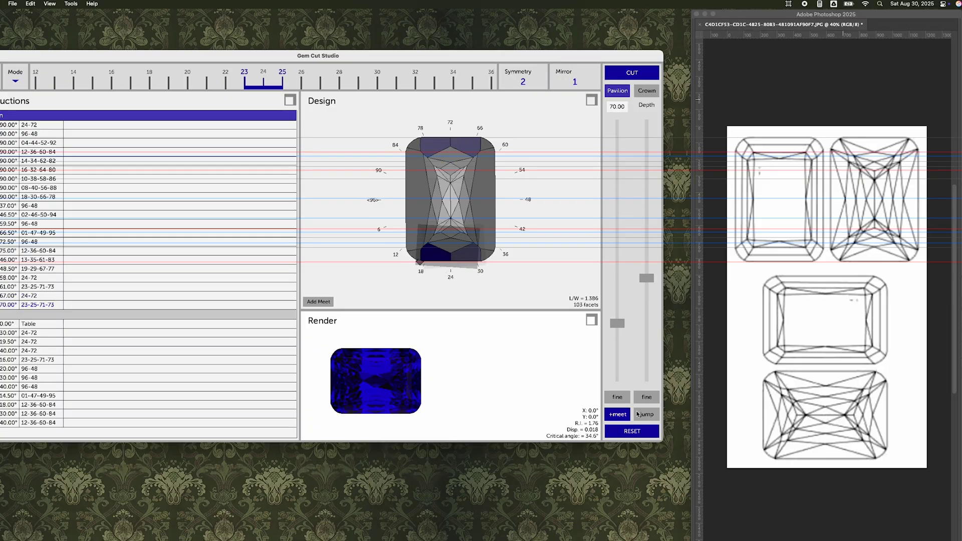
pyautogui.click(618, 415)
pyautogui.moveTo(633, 345); pyautogui.dragTo(633, 332)
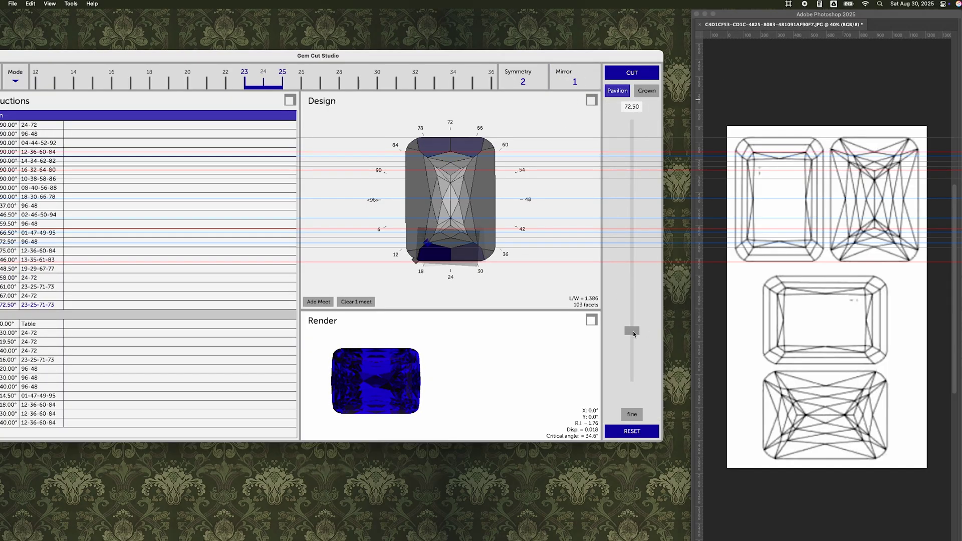
pyautogui.click(624, 73)
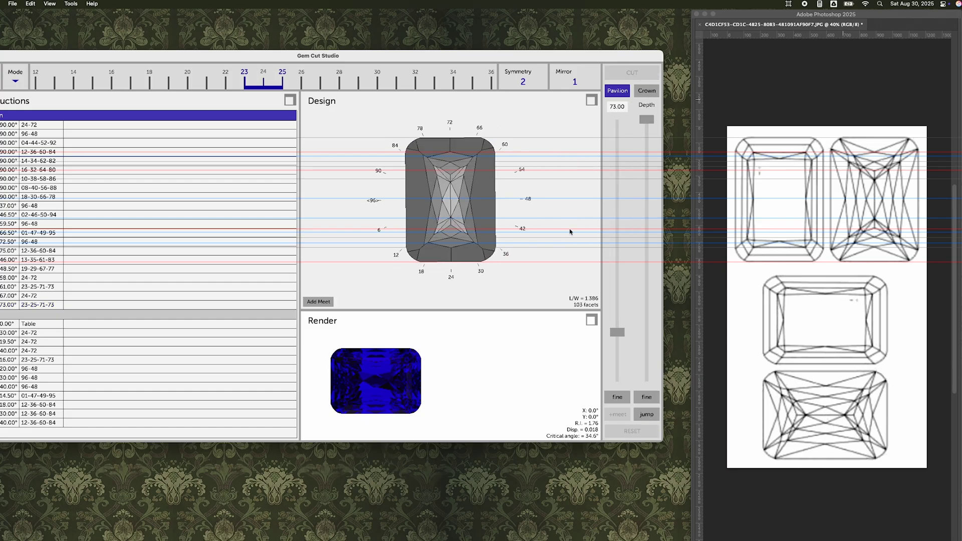
pyautogui.press('Return')
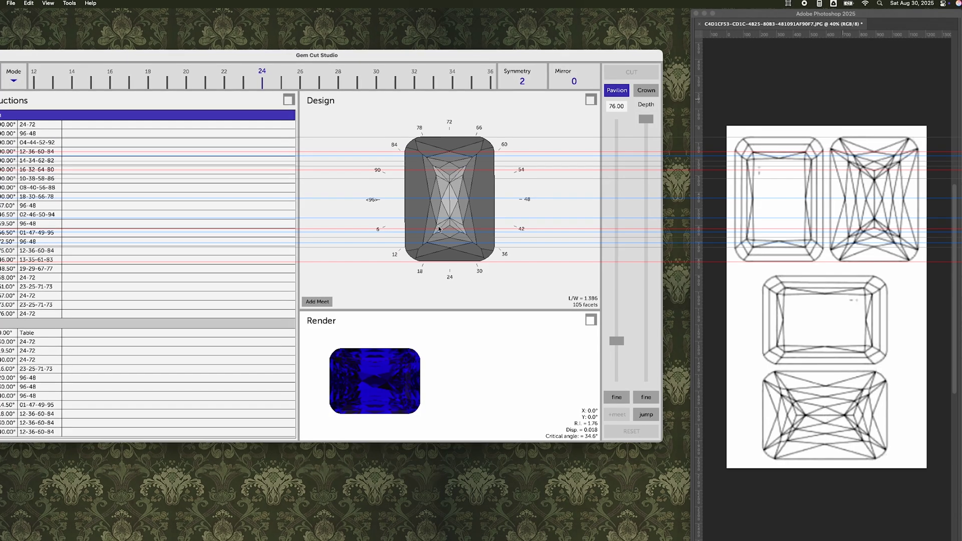
# Step: Starting from the 46° corner tier's settings, cut a 52° pavilion tier at indexes 13-35-61-83 with mirror 11
pyautogui.click(377, 358)
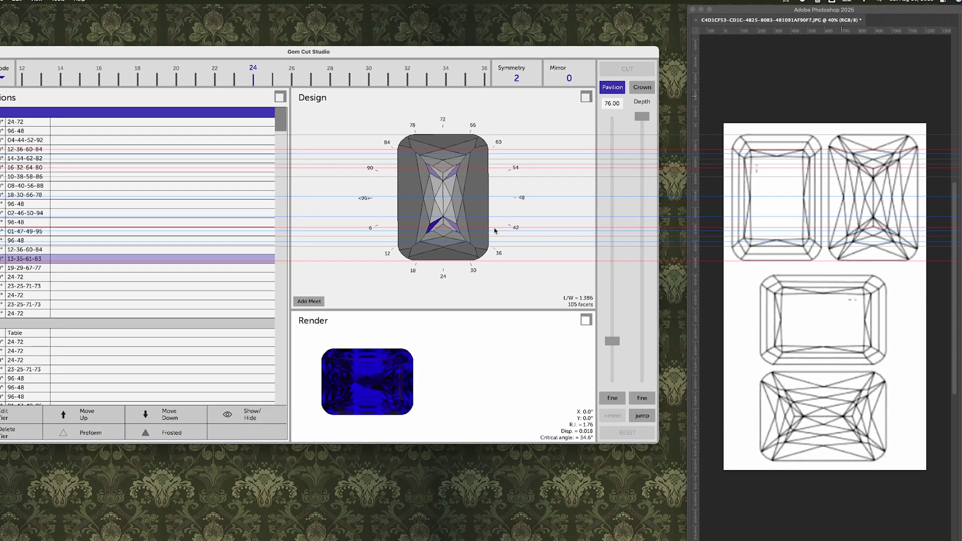
pyautogui.moveTo(642, 116); pyautogui.dragTo(645, 276)
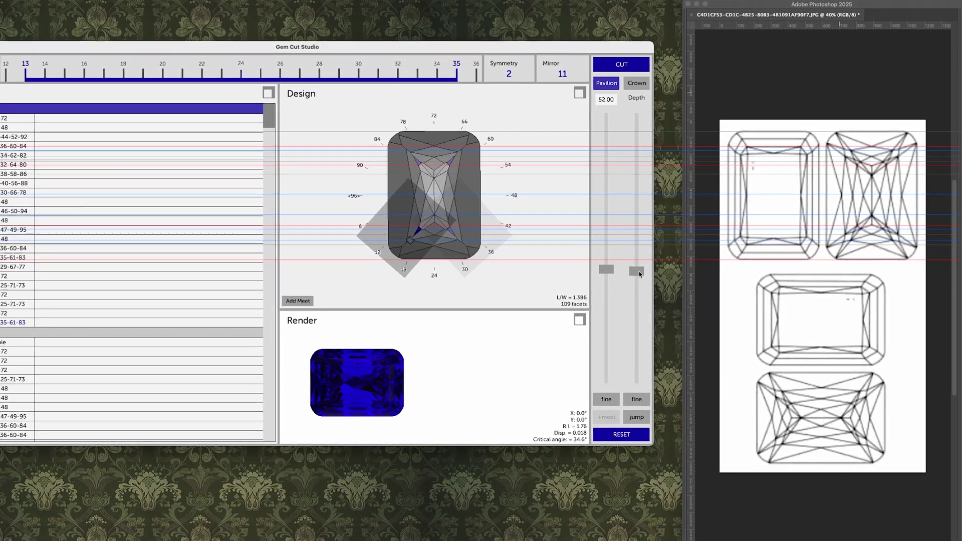
pyautogui.click(617, 65)
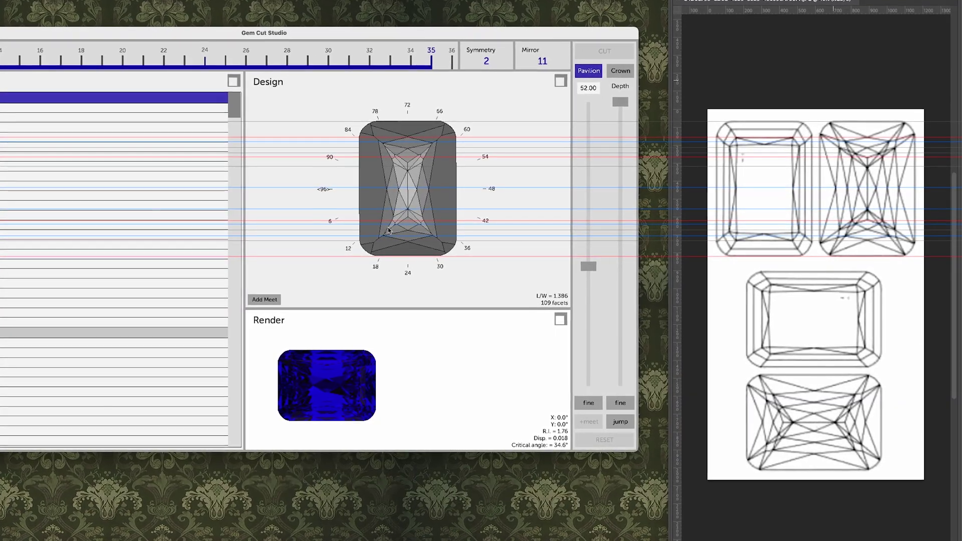
# Step: Cut a 65° corner pavilion tier with mirror 10 around index 24
pyautogui.click(392, 228)
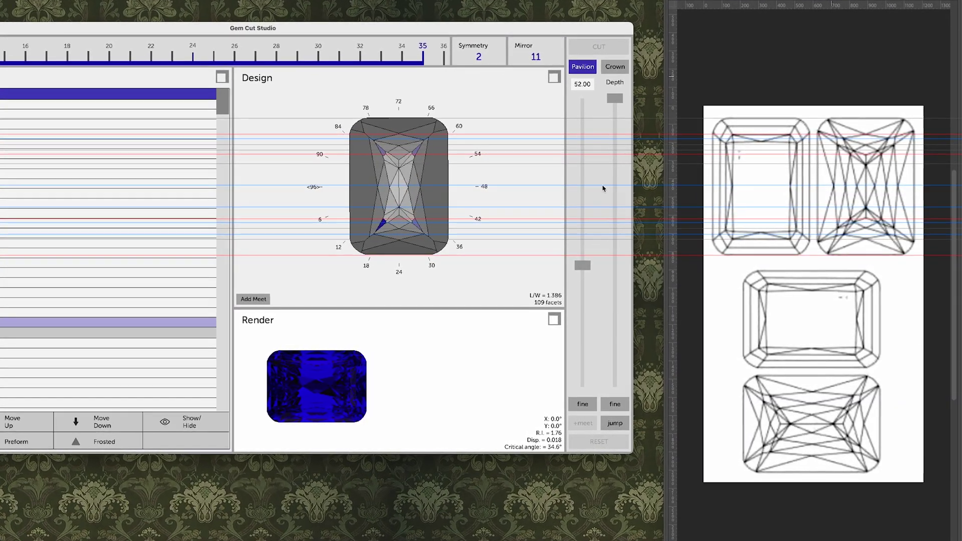
pyautogui.moveTo(619, 171); pyautogui.dragTo(613, 267)
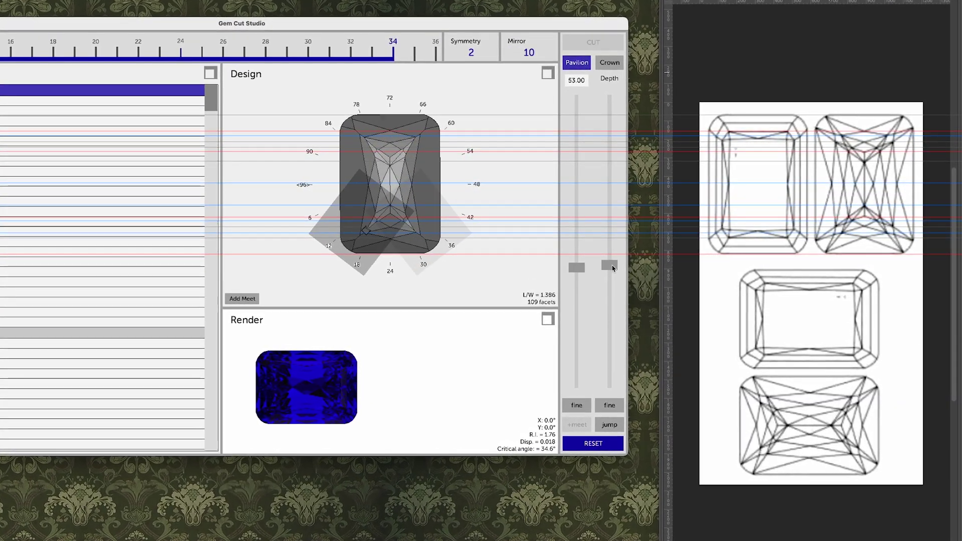
pyautogui.click(616, 426)
pyautogui.click(581, 270)
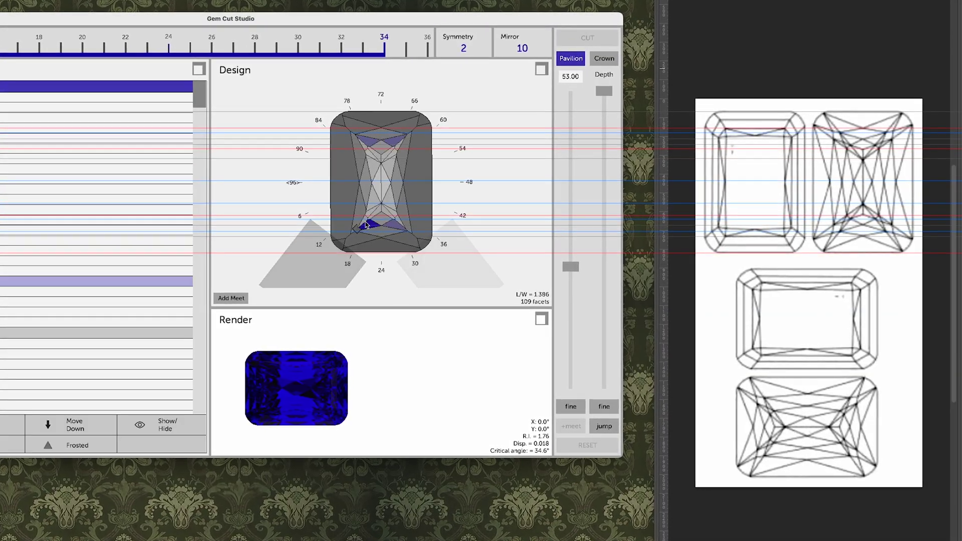
pyautogui.moveTo(603, 90); pyautogui.dragTo(603, 265)
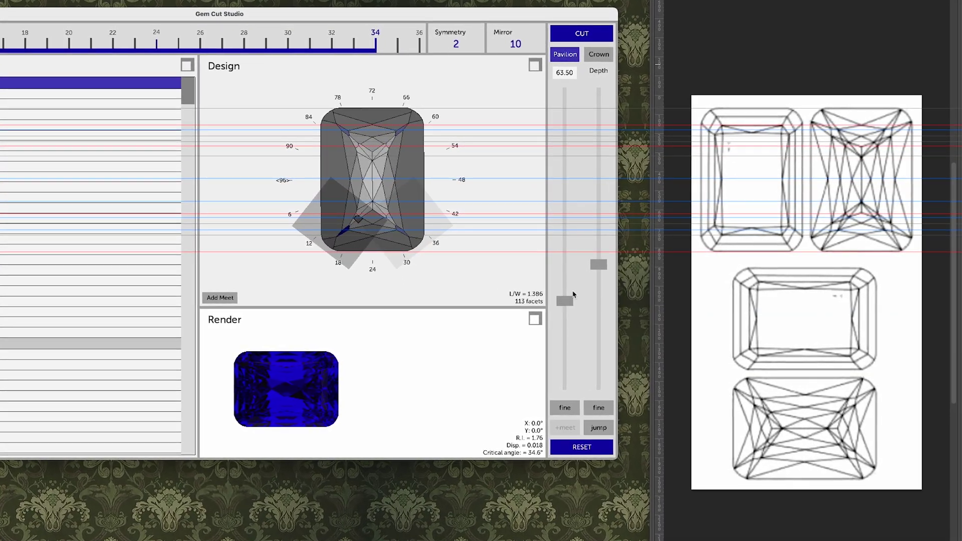
pyautogui.moveTo(568, 301); pyautogui.dragTo(568, 306)
pyautogui.moveTo(600, 265); pyautogui.dragTo(600, 268)
pyautogui.click(581, 33)
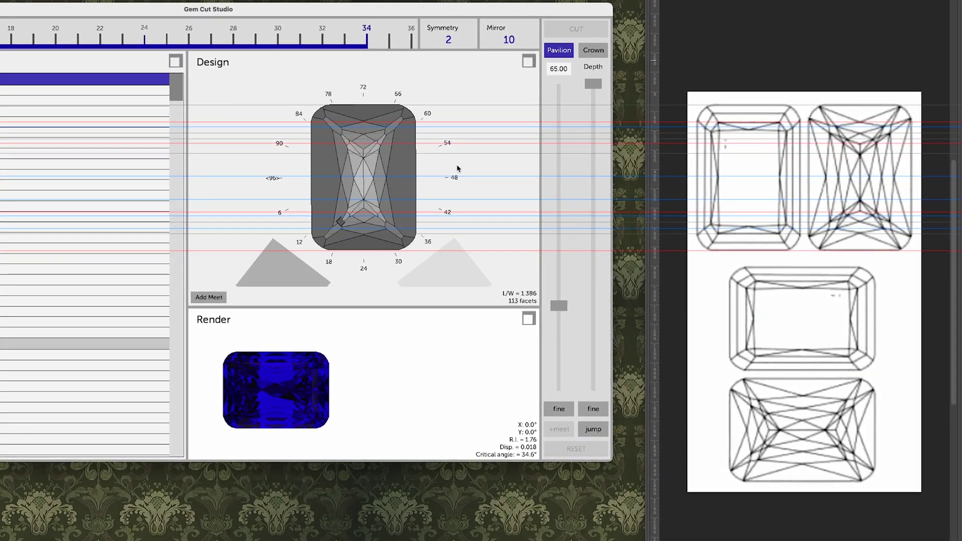
# Step: Centre the index wheel on 96 and try a 64.5° pavilion tier with mirror 10
pyautogui.click(228, 32)
pyautogui.write('96')
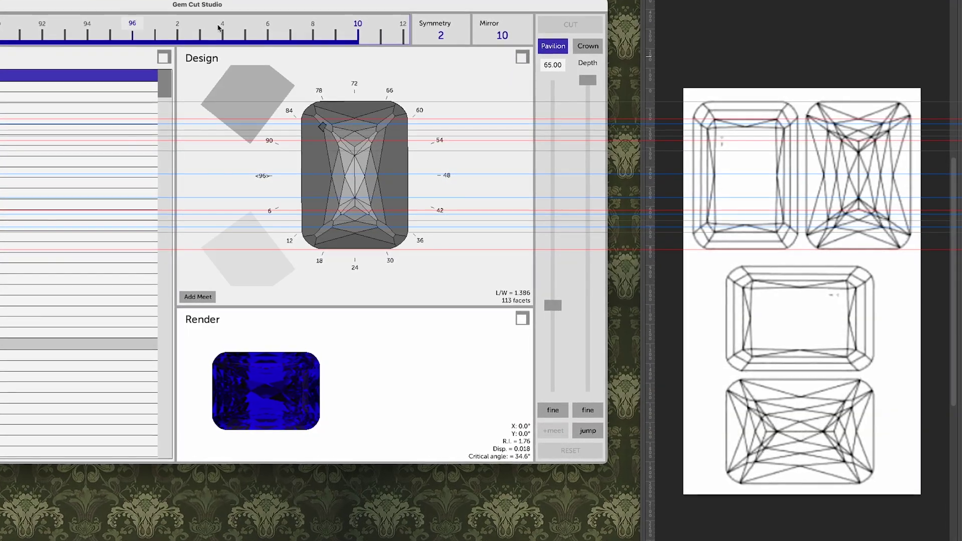
pyautogui.click(306, 240)
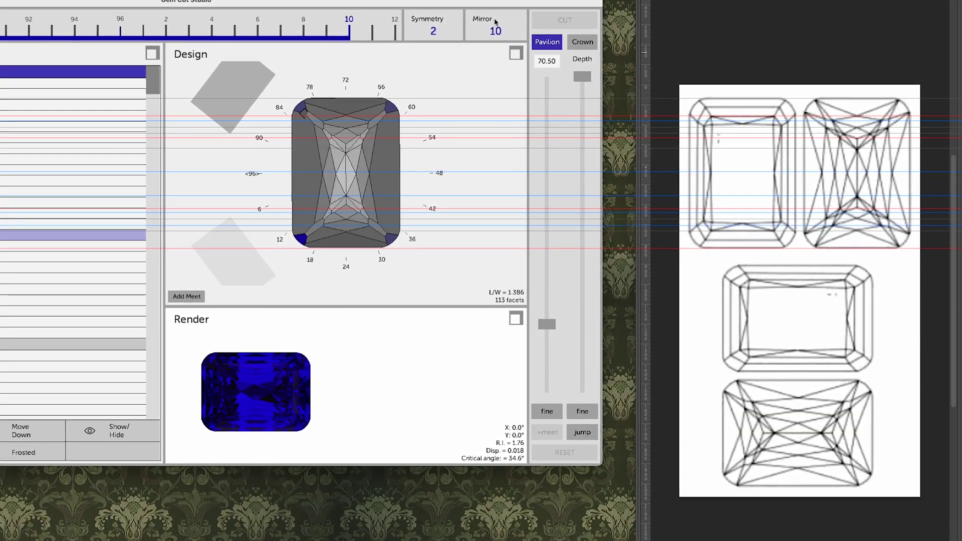
pyautogui.click(495, 29)
pyautogui.write('11')
pyautogui.moveTo(582, 77); pyautogui.dragTo(583, 268)
pyautogui.click(495, 29)
pyautogui.write('10')
pyautogui.moveTo(547, 324); pyautogui.dragTo(547, 304)
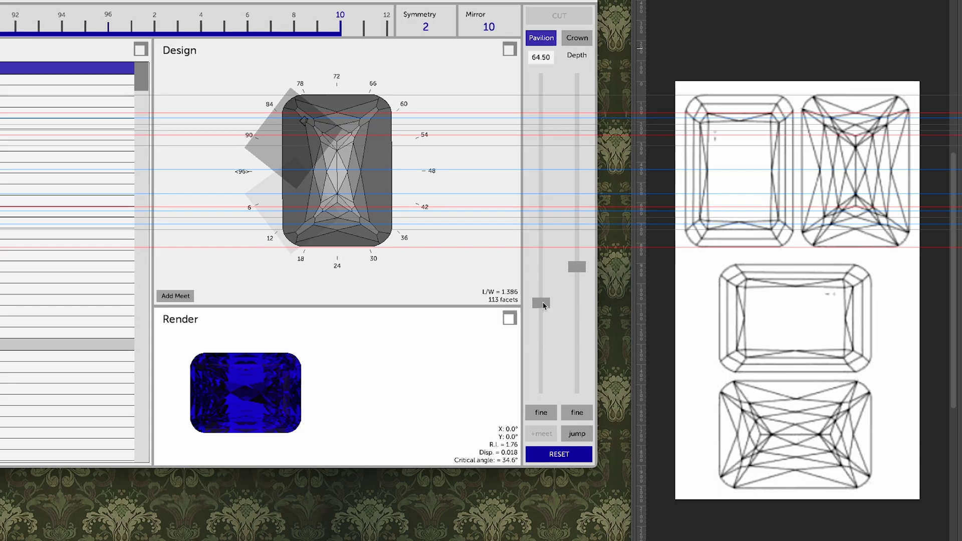
pyautogui.moveTo(577, 268); pyautogui.dragTo(537, 310)
pyautogui.moveTo(572, 279)
pyautogui.mouseDown()
pyautogui.moveTo(573, 292)
pyautogui.moveTo(572, 272)
pyautogui.mouseUp()
pyautogui.moveTo(537, 306); pyautogui.dragTo(537, 320)
# Step: Position pavilion tiers around index 96 with mirror 8 and mirror 4, setting the latter to 70°
pyautogui.moveTo(495, 23); pyautogui.dragTo(453, 23)
pyautogui.write('8')
pyautogui.moveTo(573, 273); pyautogui.dragTo(564, 296)
pyautogui.write('4')
pyautogui.moveTo(524, 321); pyautogui.dragTo(524, 328)
pyautogui.moveTo(562, 295); pyautogui.dragTo(561, 291)
pyautogui.moveTo(524, 319); pyautogui.dragTo(532, 259)
pyautogui.moveTo(421, 206); pyautogui.dragTo(382, 64)
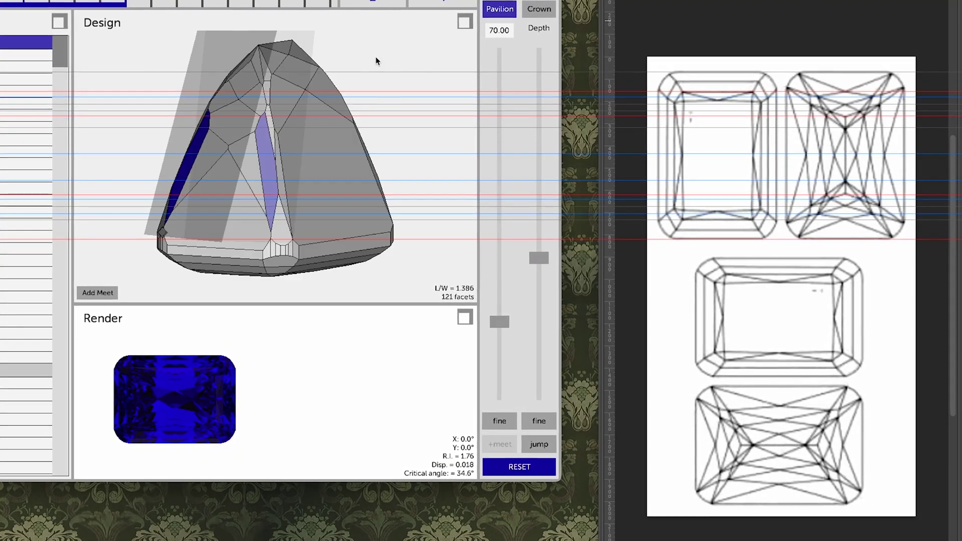
# Step: Fit the narrow pavilion facets beside the corners to meet points and adjust their cutting angle
pyautogui.moveTo(361, 181); pyautogui.dragTo(310, 185)
pyautogui.click(543, 446)
pyautogui.click(499, 444)
pyautogui.moveTo(520, 323)
pyautogui.mouseDown()
pyautogui.moveTo(521, 331)
pyautogui.moveTo(511, 307)
pyautogui.mouseUp()
pyautogui.click(502, 5)
pyautogui.click(233, 149)
pyautogui.click(494, 446)
pyautogui.moveTo(186, 132); pyautogui.dragTo(616, 153)
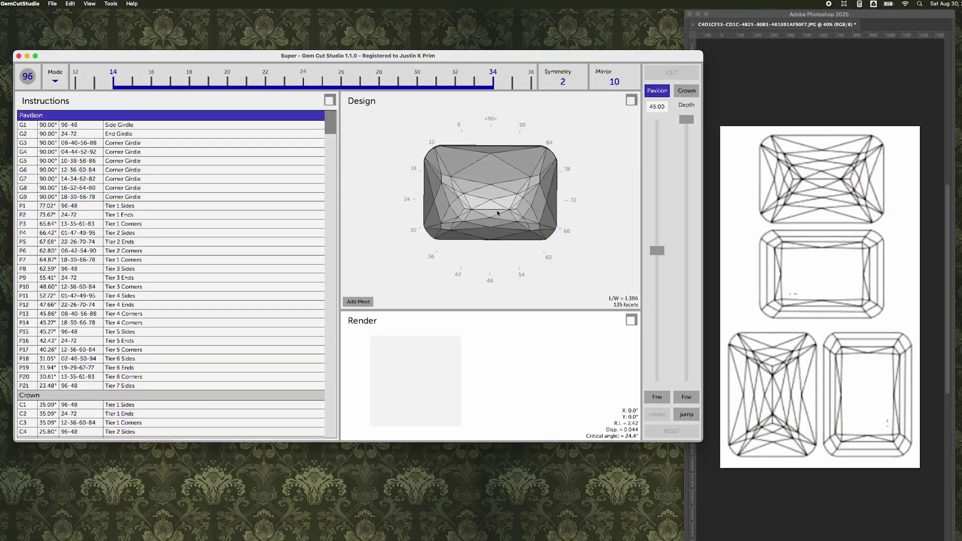
# Step: Select the Tier 7 Sides facets nearest the culet and examine the pavilion profile from the side
pyautogui.click(492, 217)
pyautogui.moveTo(492, 217); pyautogui.dragTo(492, 142)
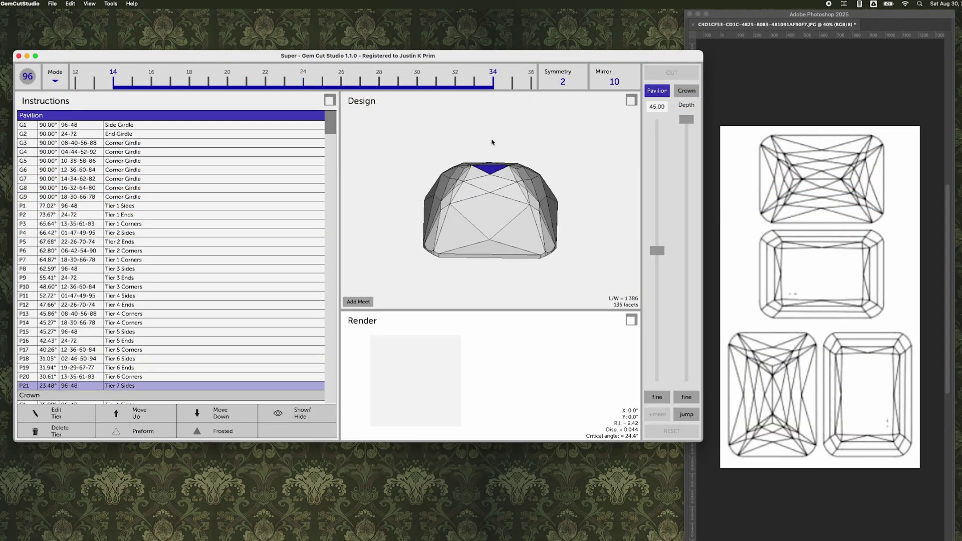
# Step: Set the render lighting to LOMO and the gem material to Diamond
pyautogui.click(630, 324)
pyautogui.click(365, 394)
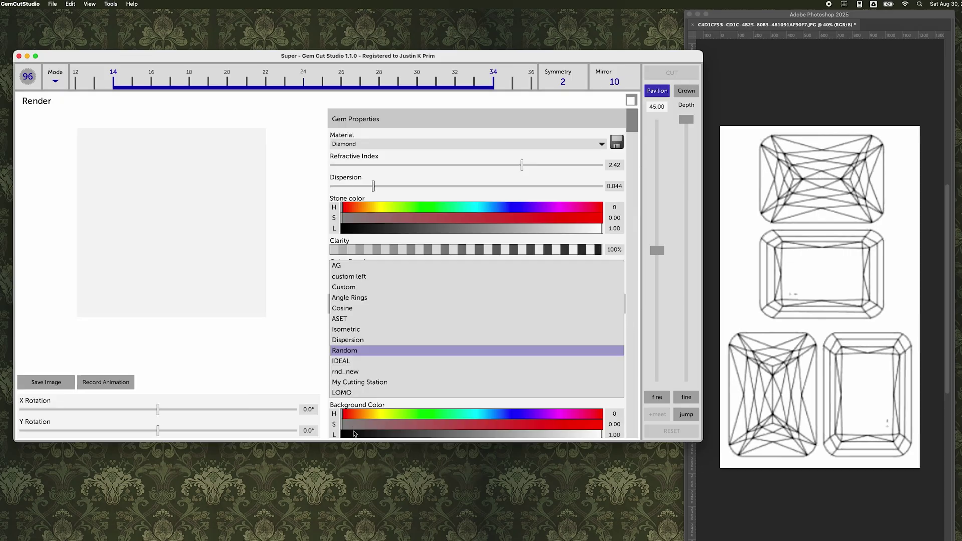
pyautogui.click(350, 393)
pyautogui.click(361, 145)
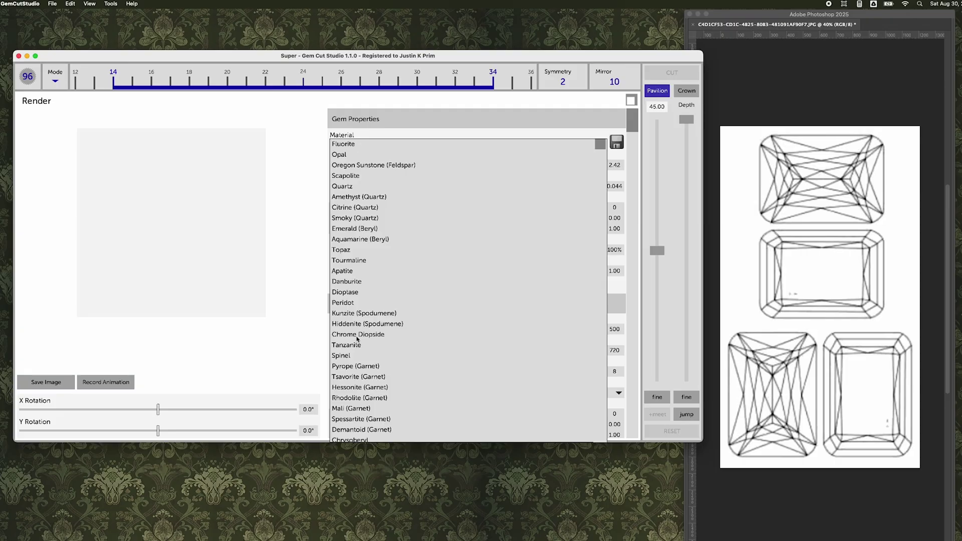
pyautogui.scroll(-10, 354, 273)
pyautogui.click(361, 394)
pyautogui.click(631, 101)
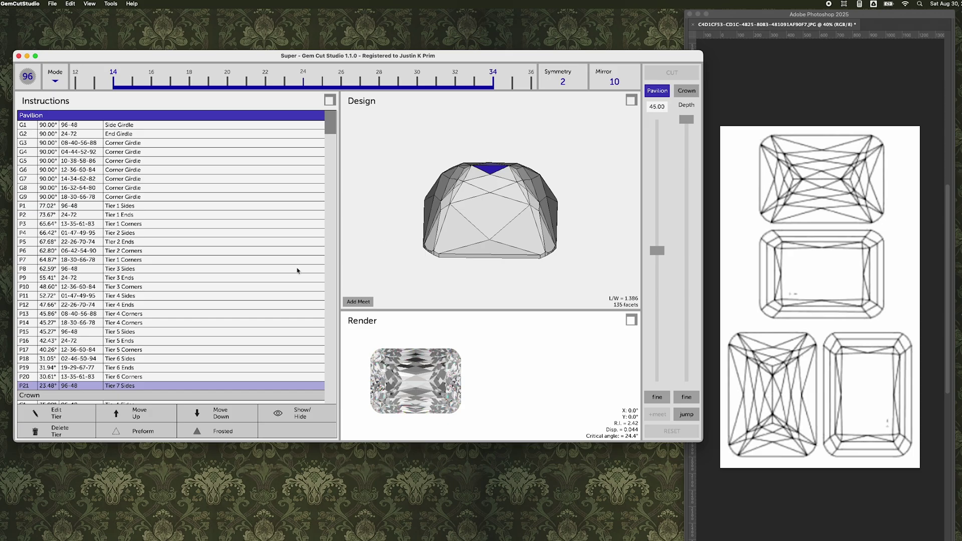
# Step: Scale all pavilion angles together so the Tier 7 Sides facets are set to 24.50°
pyautogui.click(55, 76)
pyautogui.click(76, 80)
pyautogui.click(491, 172)
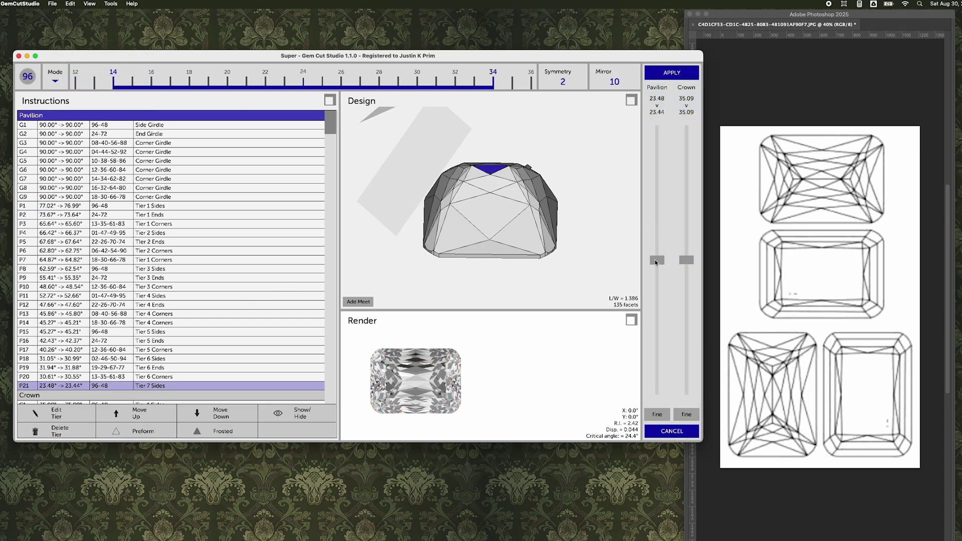
pyautogui.moveTo(656, 262); pyautogui.dragTo(656, 251)
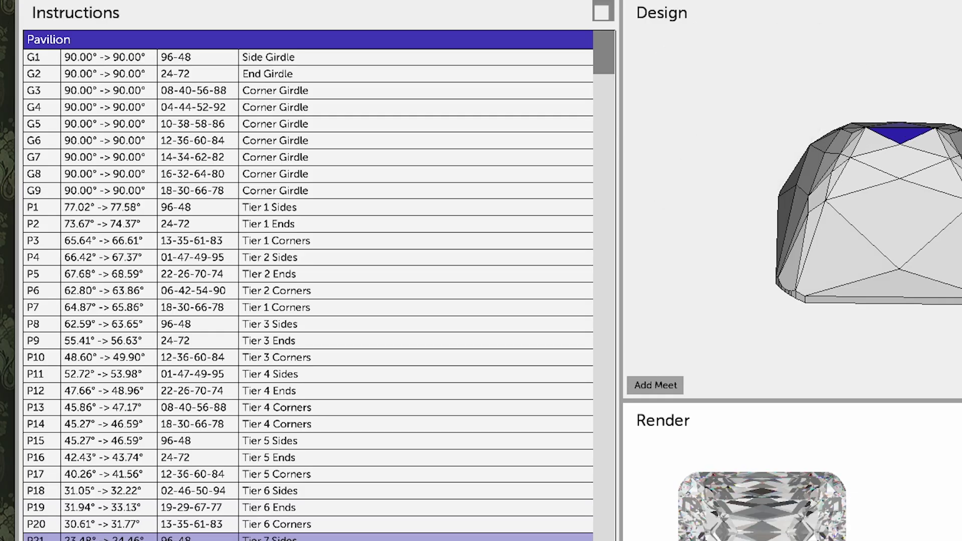
pyautogui.moveTo(657, 262); pyautogui.dragTo(658, 259)
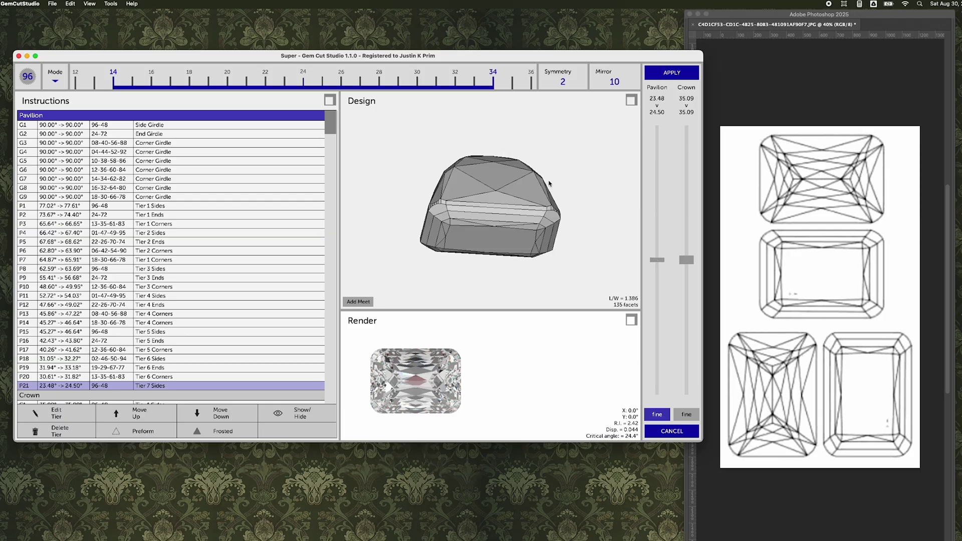
# Step: Scale the crown angles together so the Tier 1 Sides facets are set to 35.00°, and apply the pavilion and crown scaling
pyautogui.click(506, 196)
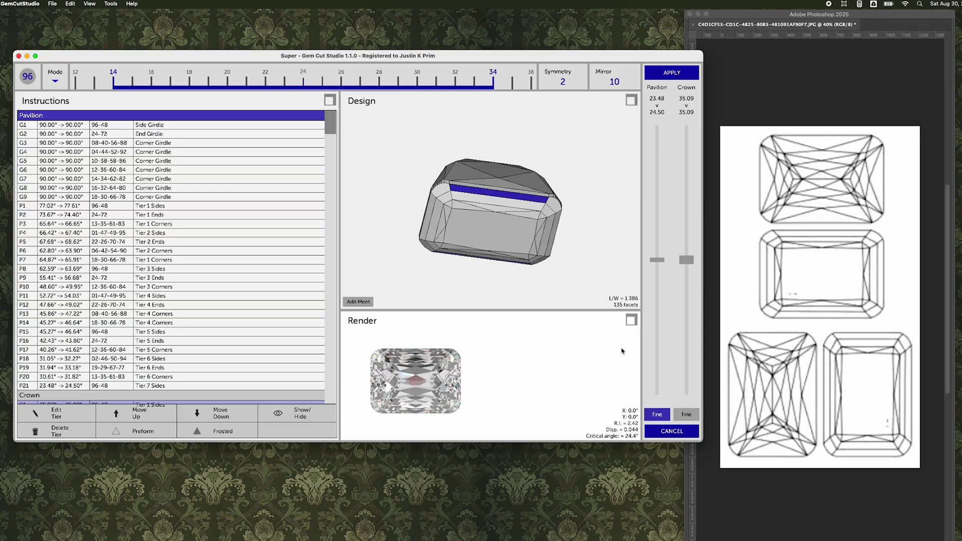
pyautogui.moveTo(551, 224); pyautogui.dragTo(519, 154)
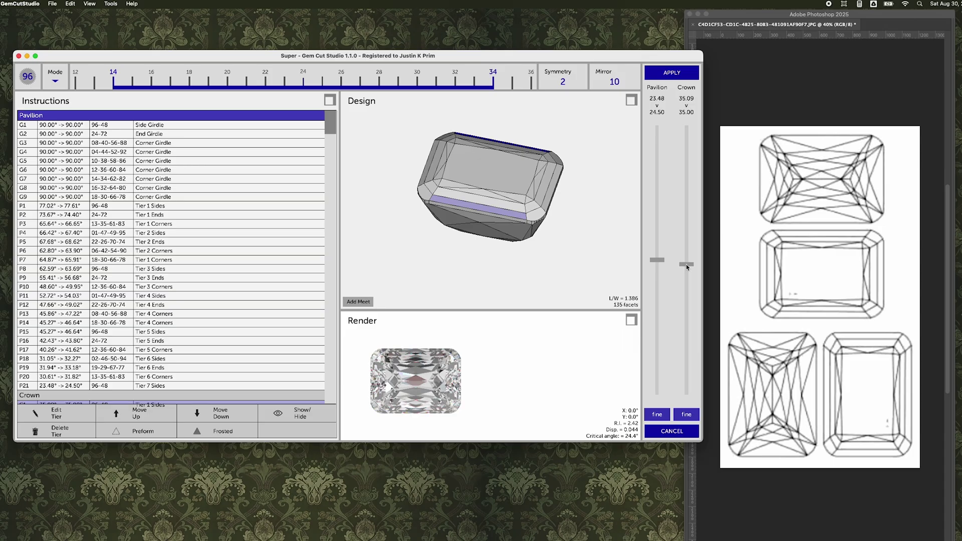
pyautogui.click(672, 74)
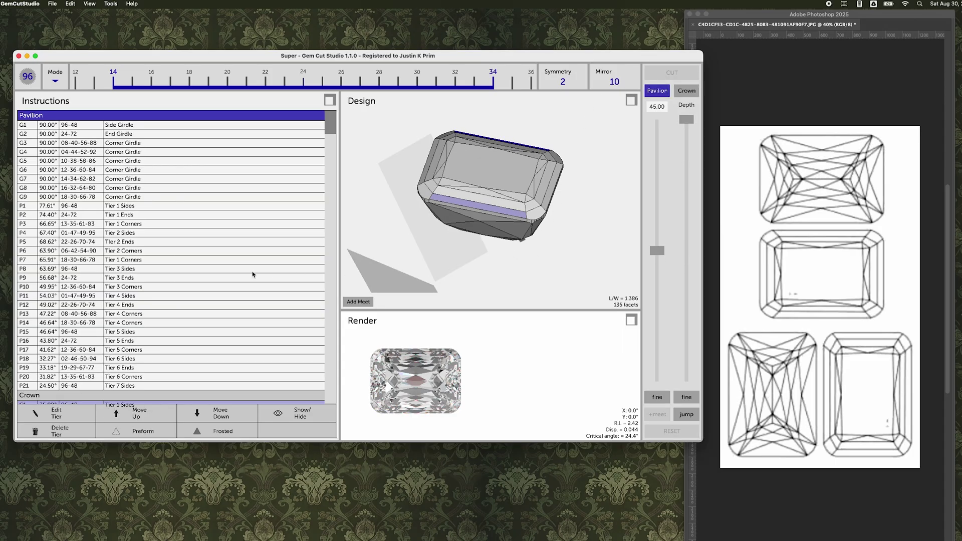
# Step: Review the tier list and examine the Side Girdle and End Girdle facets on the gem from the side
pyautogui.scroll(-4, 253, 275)
pyautogui.scroll(4, 154, 309)
pyautogui.click(126, 135)
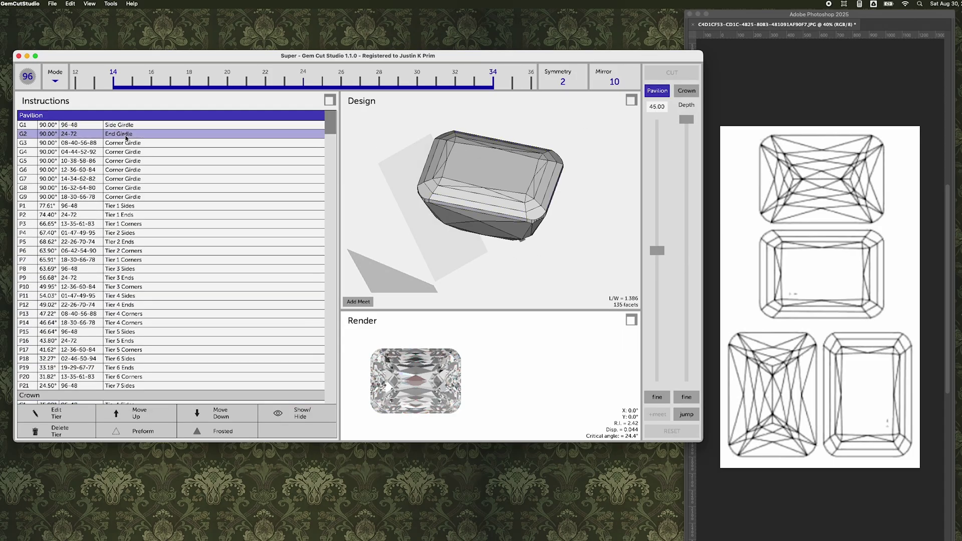
pyautogui.moveTo(458, 227); pyautogui.dragTo(543, 185)
pyautogui.click(454, 184)
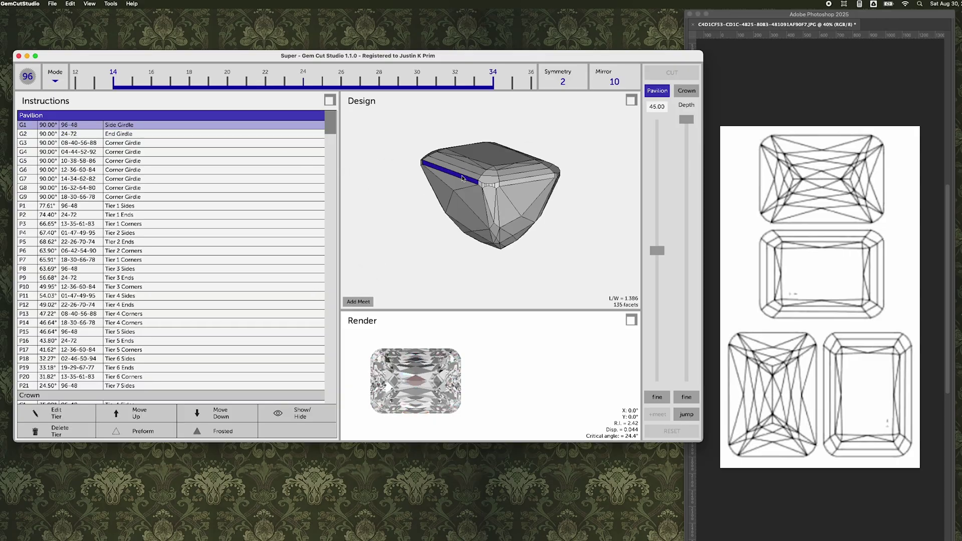
pyautogui.click(512, 186)
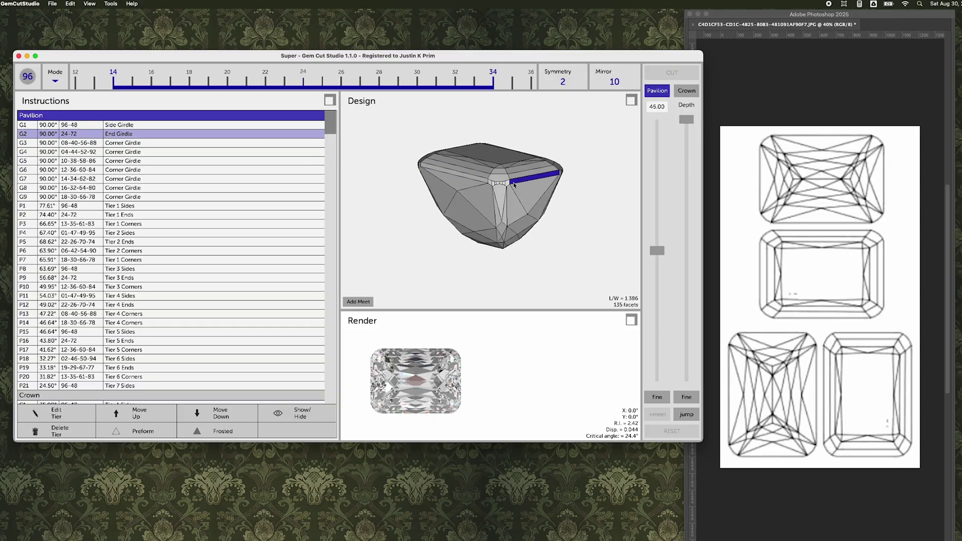
# Step: Open the Cutting Assistant and advance tier by tier through the first girdle facets to G4
pyautogui.click(110, 3)
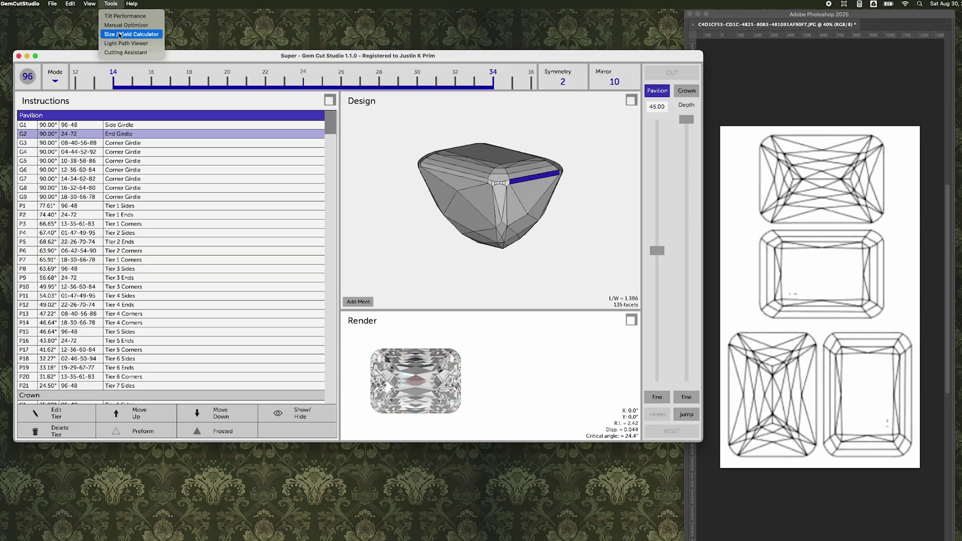
pyautogui.click(120, 51)
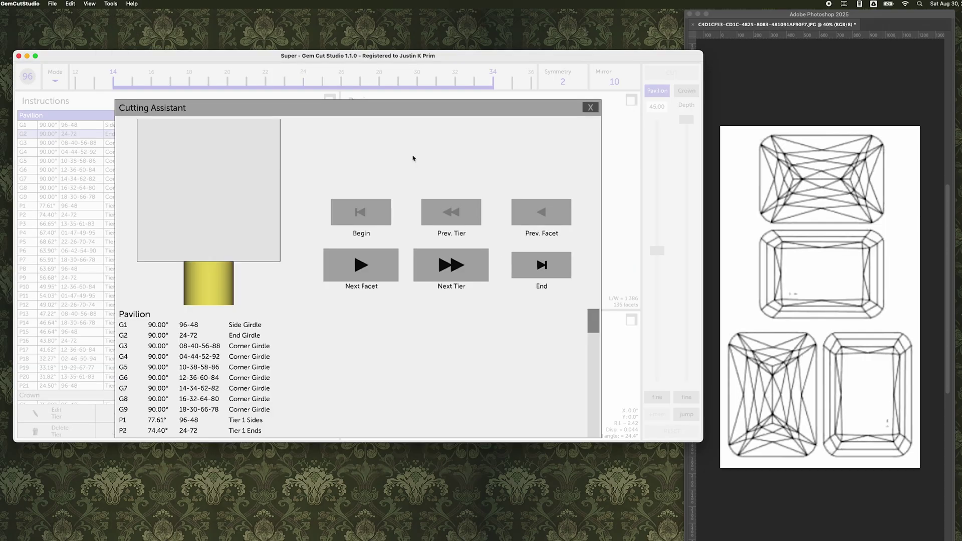
pyautogui.click(451, 271)
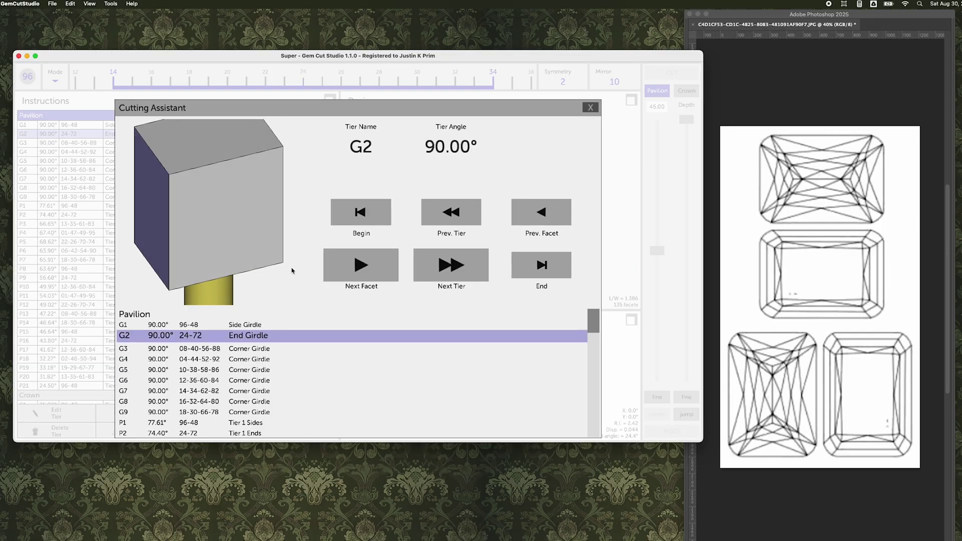
pyautogui.click(453, 274)
pyautogui.click(453, 275)
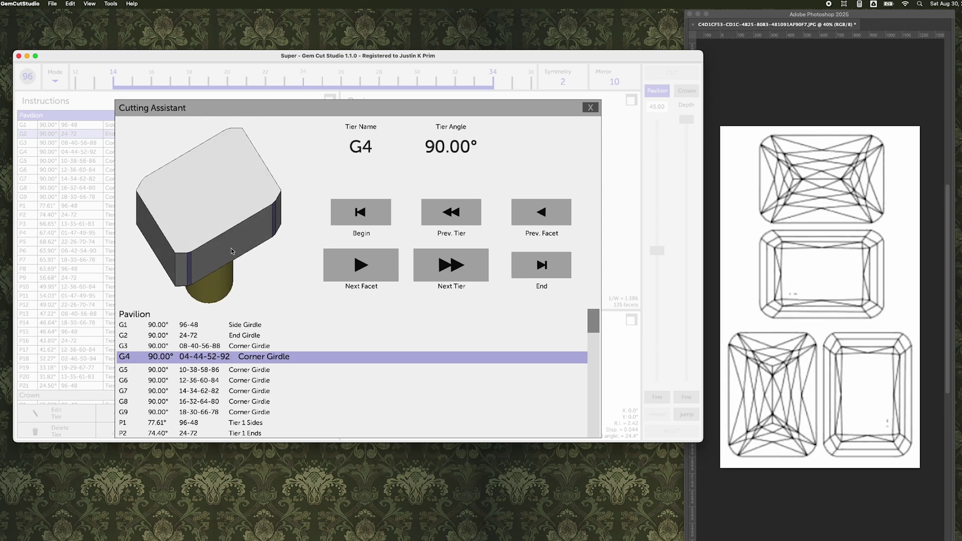
# Step: Advance the cutting simulation through the remaining girdle tiers and all pavilion tiers up to P21
pyautogui.click(439, 266)
pyautogui.click(440, 265)
pyautogui.click(440, 265)
pyautogui.click(440, 266)
pyautogui.click(440, 265)
pyautogui.click(439, 266)
pyautogui.click(439, 266)
pyautogui.click(440, 265)
pyautogui.click(440, 266)
pyautogui.click(440, 266)
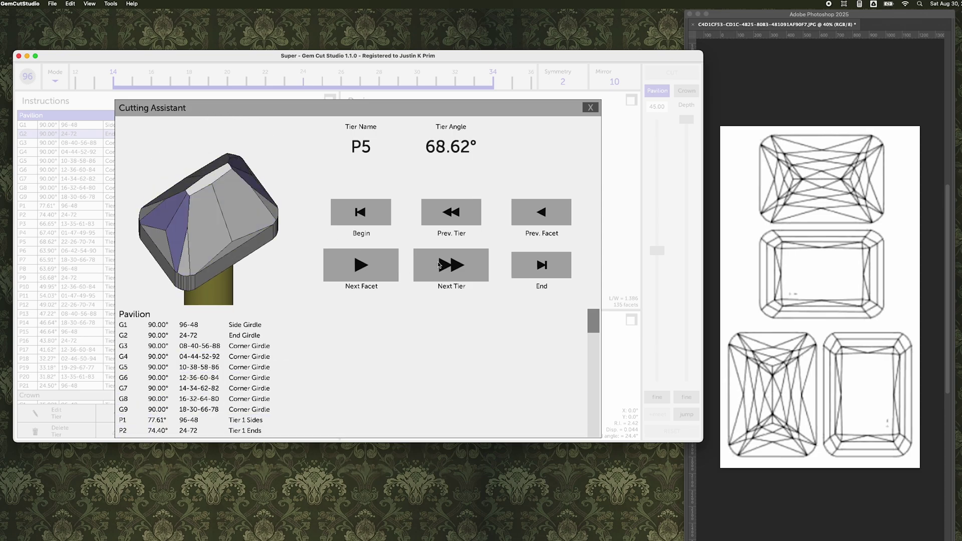
pyautogui.click(439, 266)
pyautogui.click(440, 266)
pyautogui.click(440, 266)
pyautogui.click(440, 266)
pyautogui.click(440, 265)
pyautogui.click(440, 266)
pyautogui.click(439, 266)
pyautogui.click(439, 266)
pyautogui.click(440, 266)
pyautogui.click(440, 265)
pyautogui.click(440, 265)
pyautogui.click(439, 266)
pyautogui.click(440, 266)
pyautogui.click(440, 266)
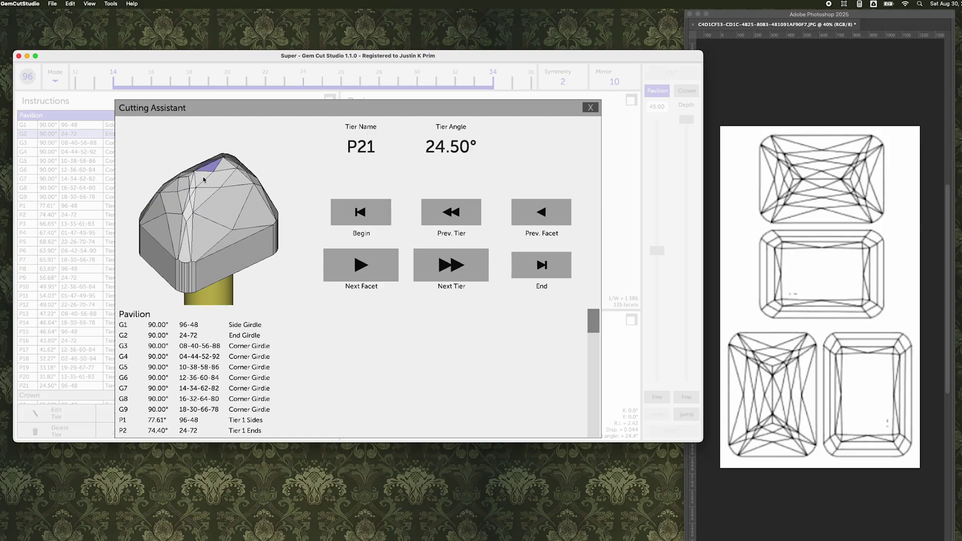
# Step: Play through the crown tiers and table to the finished stone, and close the Cutting Assistant
pyautogui.click(434, 273)
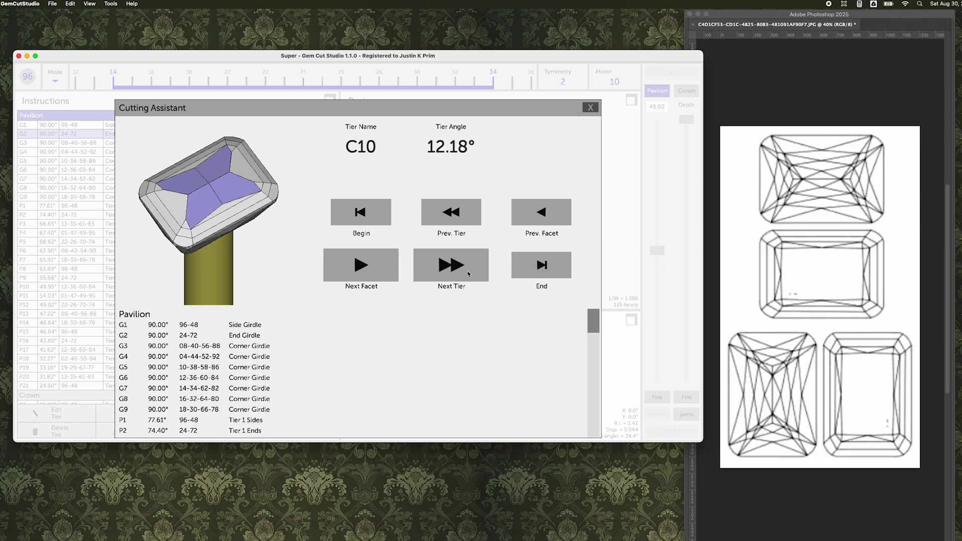
pyautogui.click(464, 269)
pyautogui.click(464, 269)
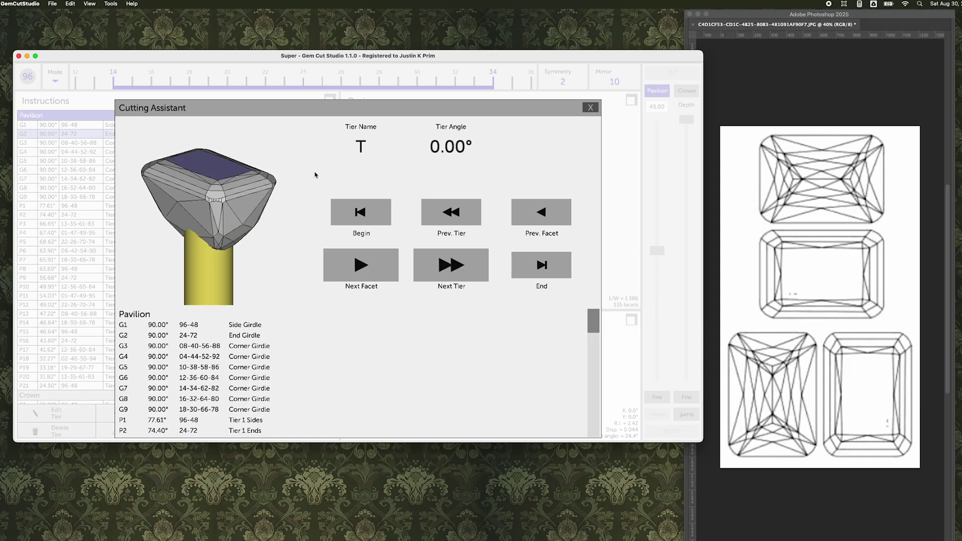
pyautogui.click(448, 265)
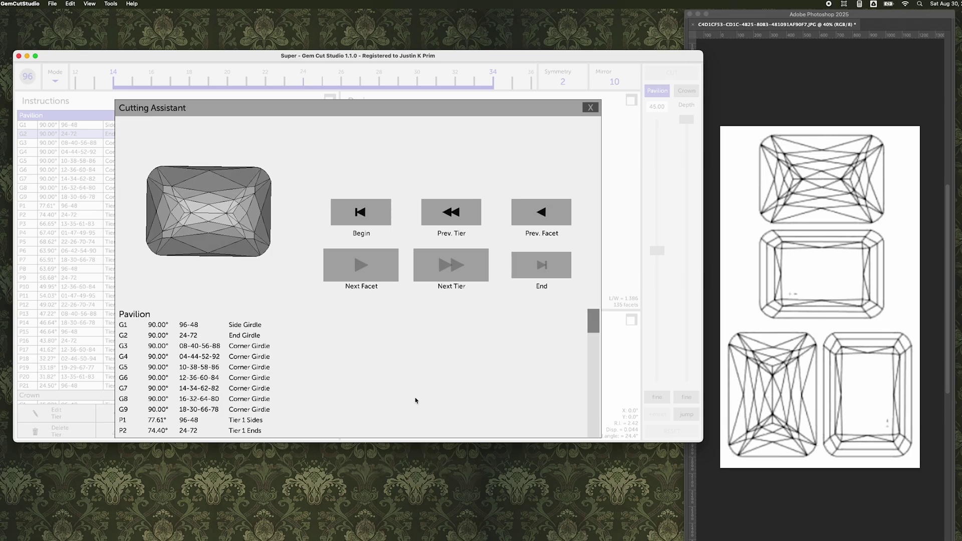
pyautogui.click(593, 105)
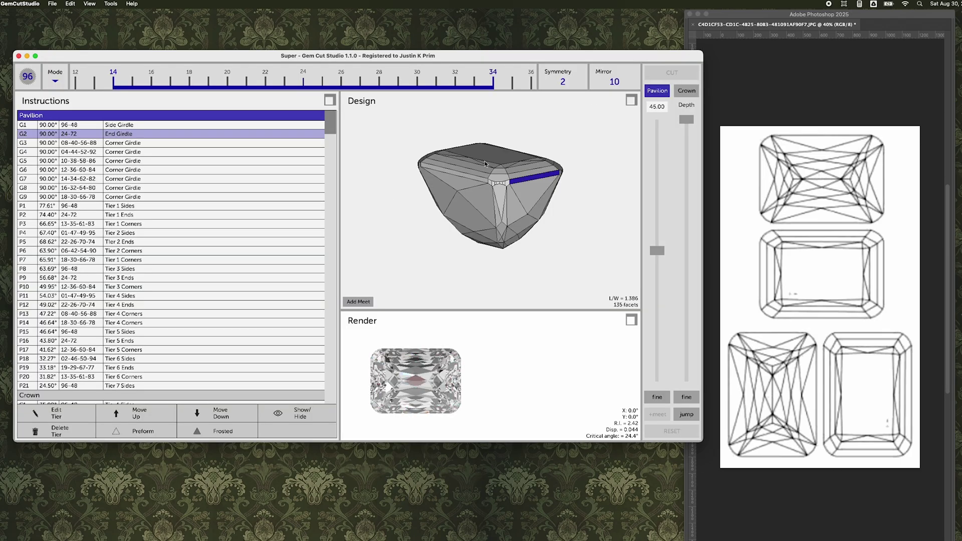
# Step: Enlarge the Design view and inspect the finished gem's facet pattern from the pavilion side
pyautogui.click(631, 100)
pyautogui.moveTo(320, 216); pyautogui.dragTo(177, 285)
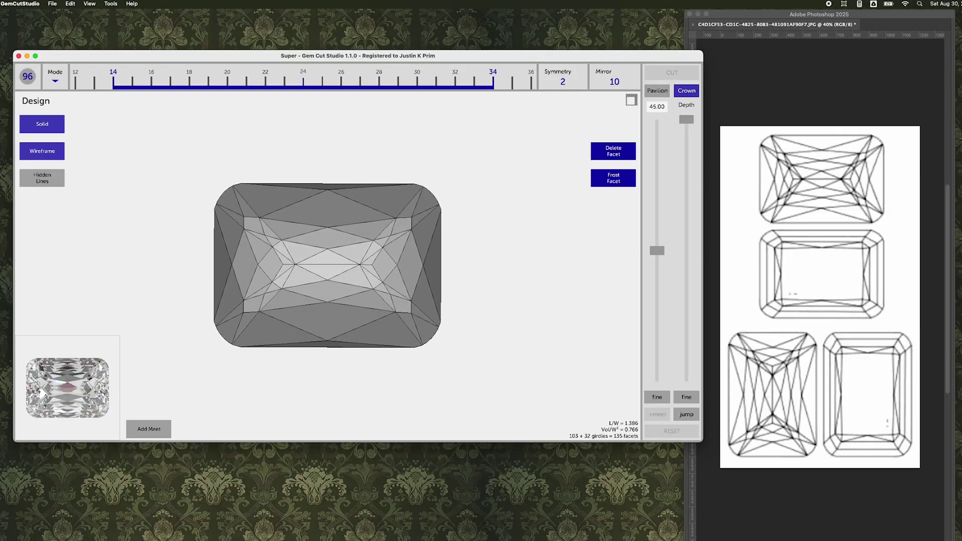
pyautogui.click(657, 91)
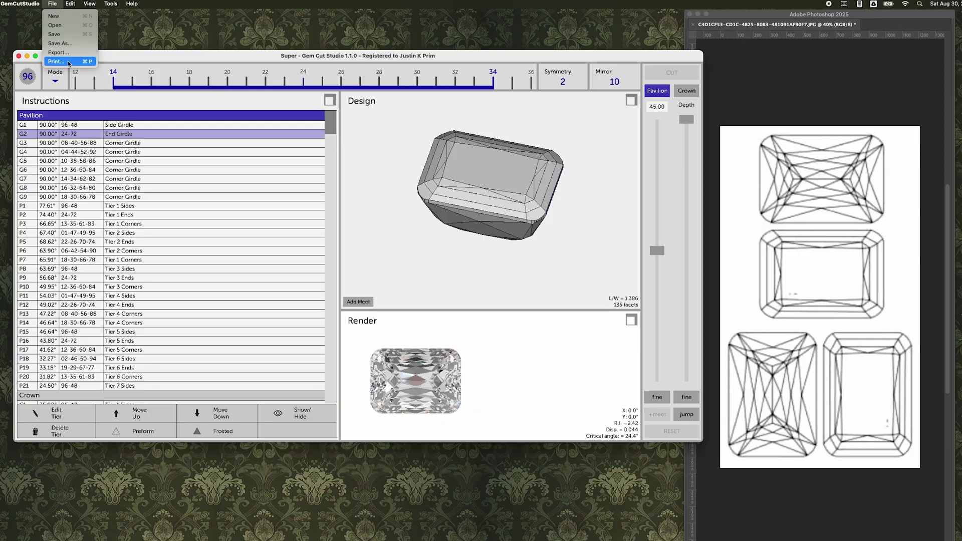
# Step: Print the gem design to a PDF cutting diagram and review the facet data and tier lists on both pages
pyautogui.click(69, 63)
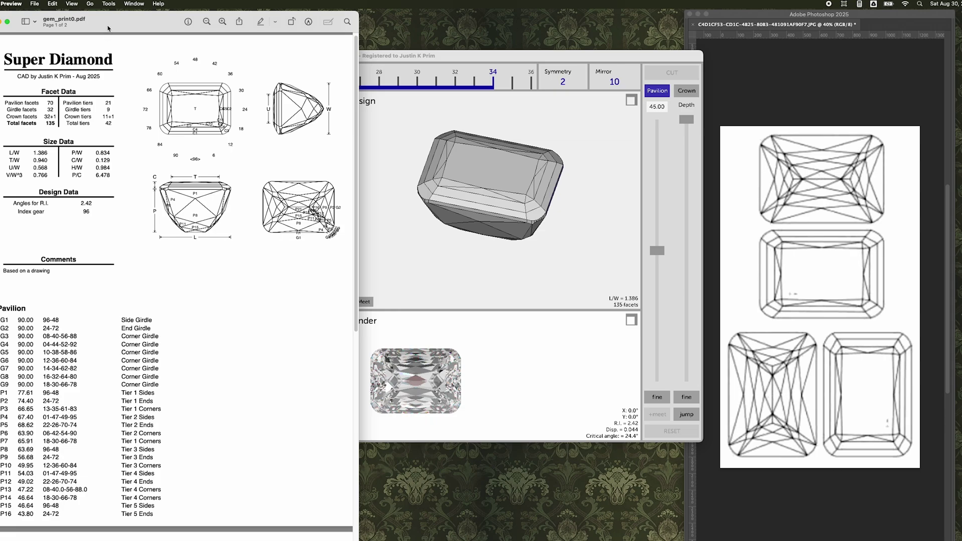
pyautogui.moveTo(108, 28); pyautogui.dragTo(266, 28)
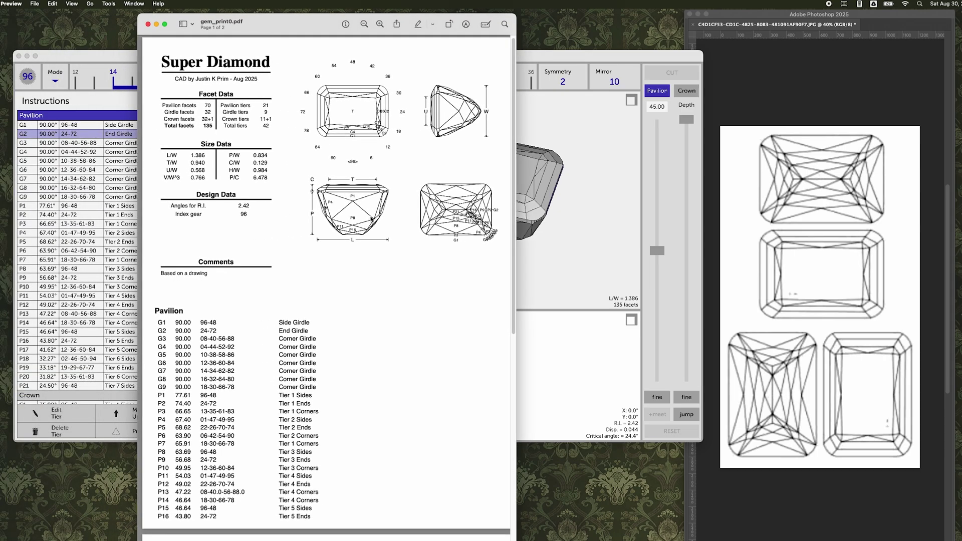
pyautogui.scroll(-10, 359, 225)
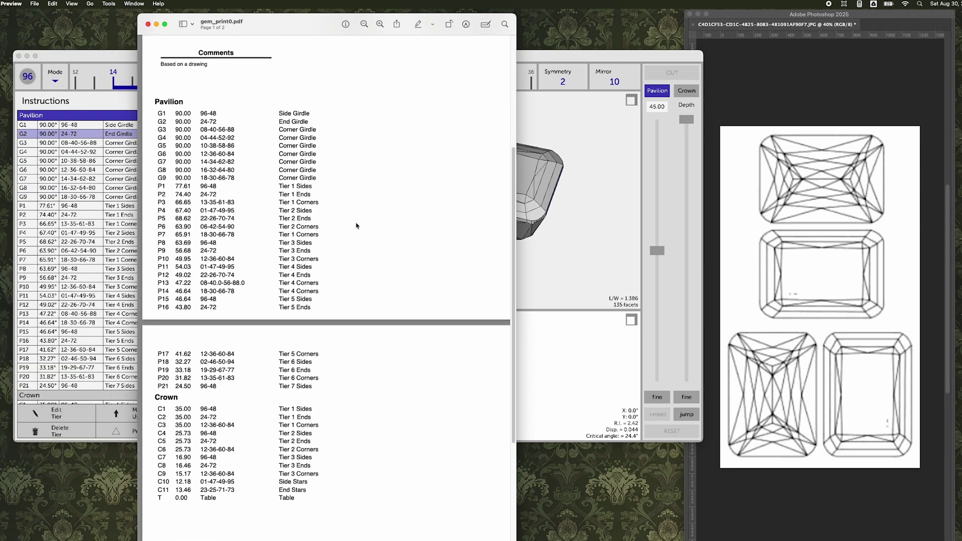
pyautogui.scroll(-8, 352, 241)
pyautogui.scroll(18, 352, 241)
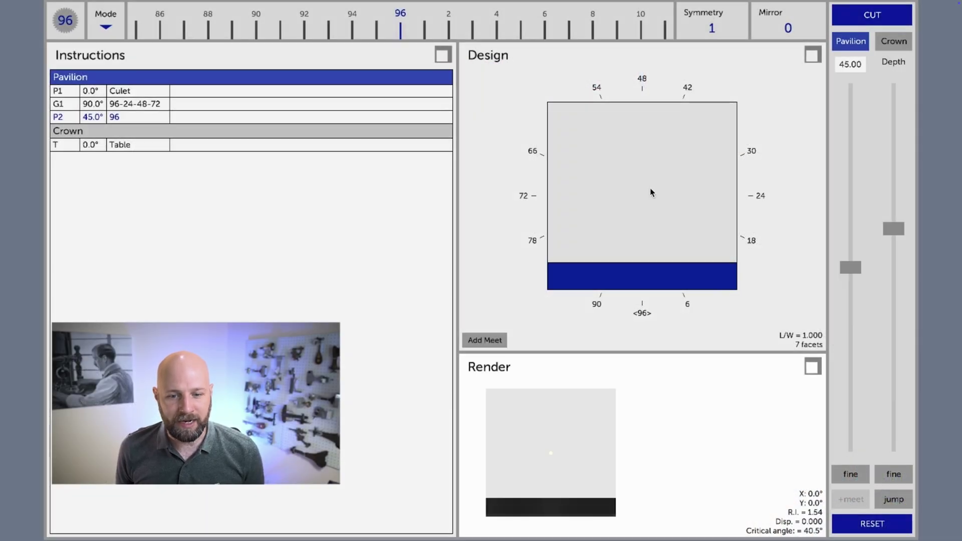
pyautogui.moveTo(651, 191); pyautogui.dragTo(635, 179)
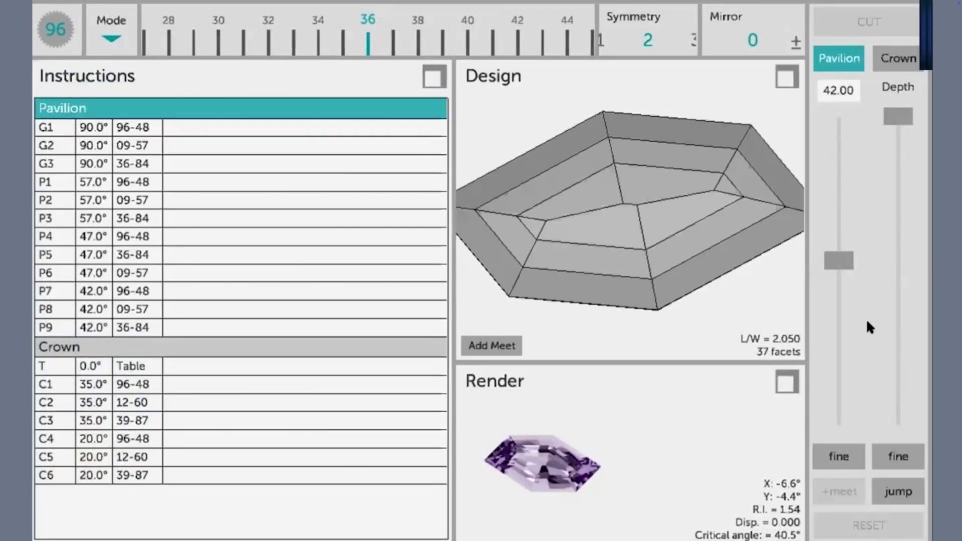